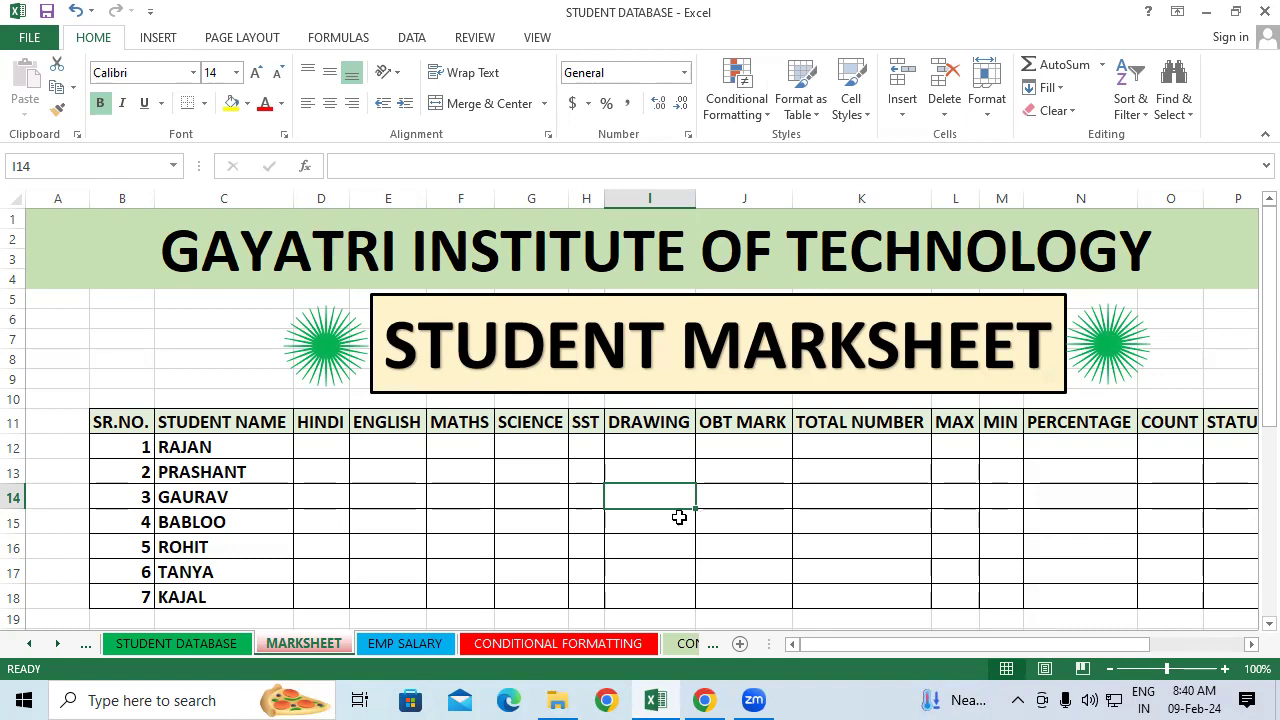
- Examine the six subject headings from HINDI to DRAWING and the marks area below them
{"action": "left_click", "coordinate": [316, 422]}
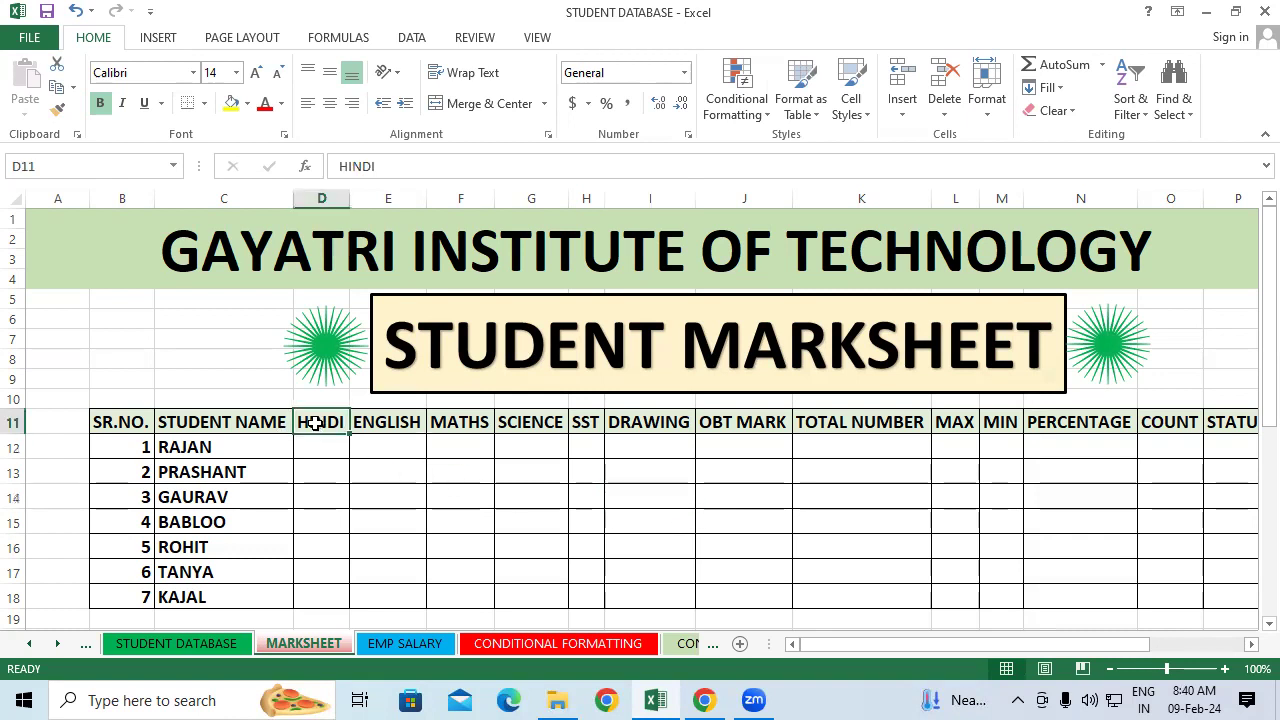
{"action": "left_click", "coordinate": [412, 423]}
{"action": "left_click", "coordinate": [474, 424]}
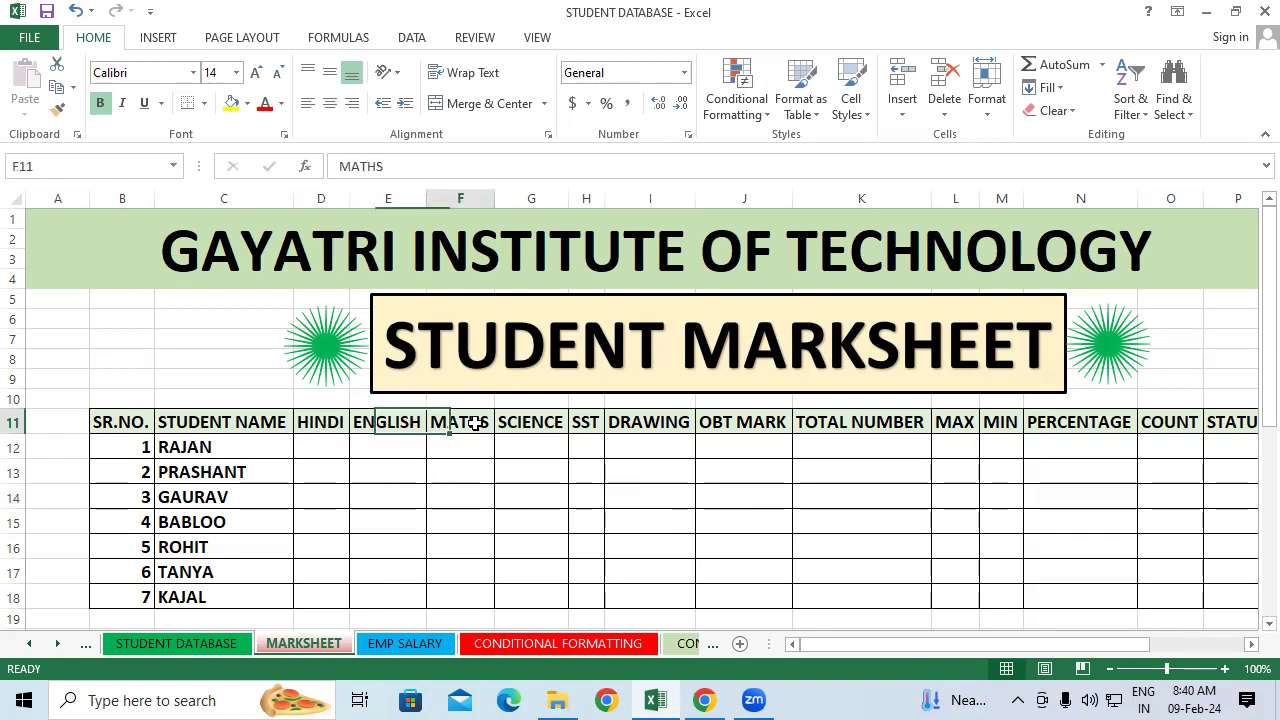
{"action": "left_click", "coordinate": [545, 422]}
{"action": "left_click", "coordinate": [590, 424]}
{"action": "left_click", "coordinate": [649, 425]}
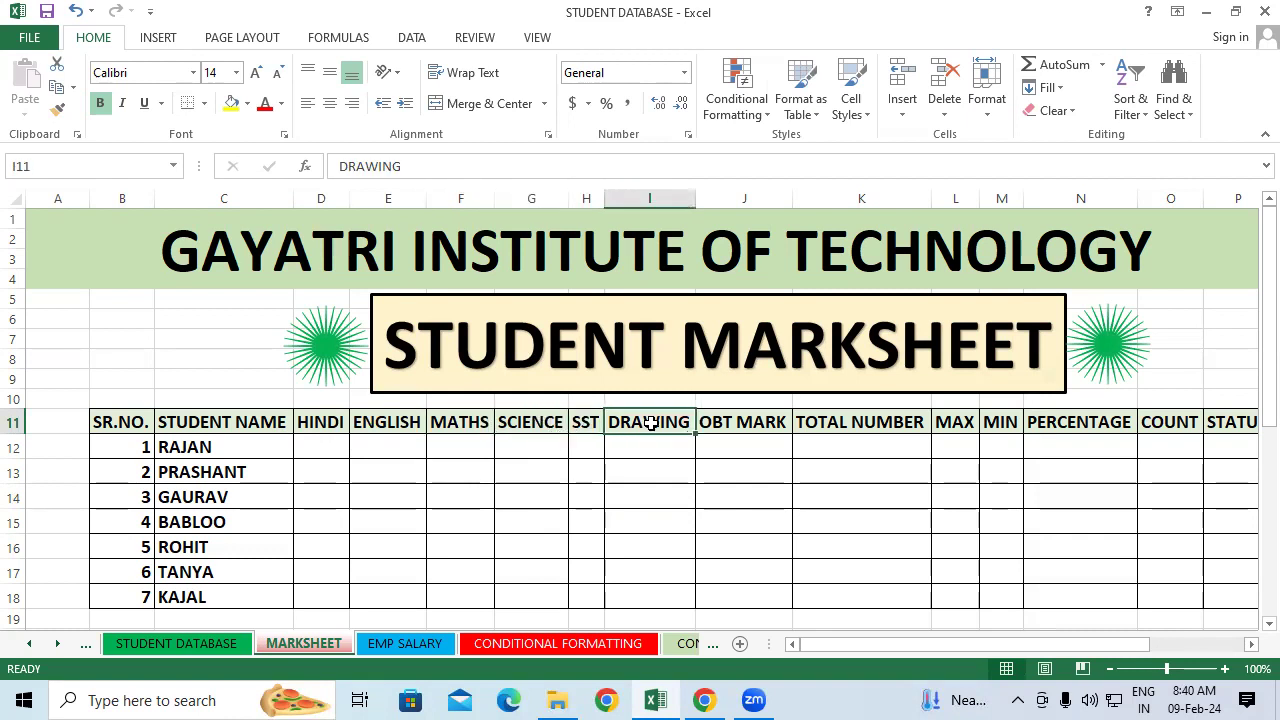
{"action": "left_click", "coordinate": [343, 427]}
{"action": "mouse_move", "coordinate": [347, 430]}
{"action": "left_mouse_down"}
{"action": "mouse_move", "coordinate": [700, 577]}
{"action": "mouse_move", "coordinate": [649, 611]}
{"action": "left_mouse_up"}
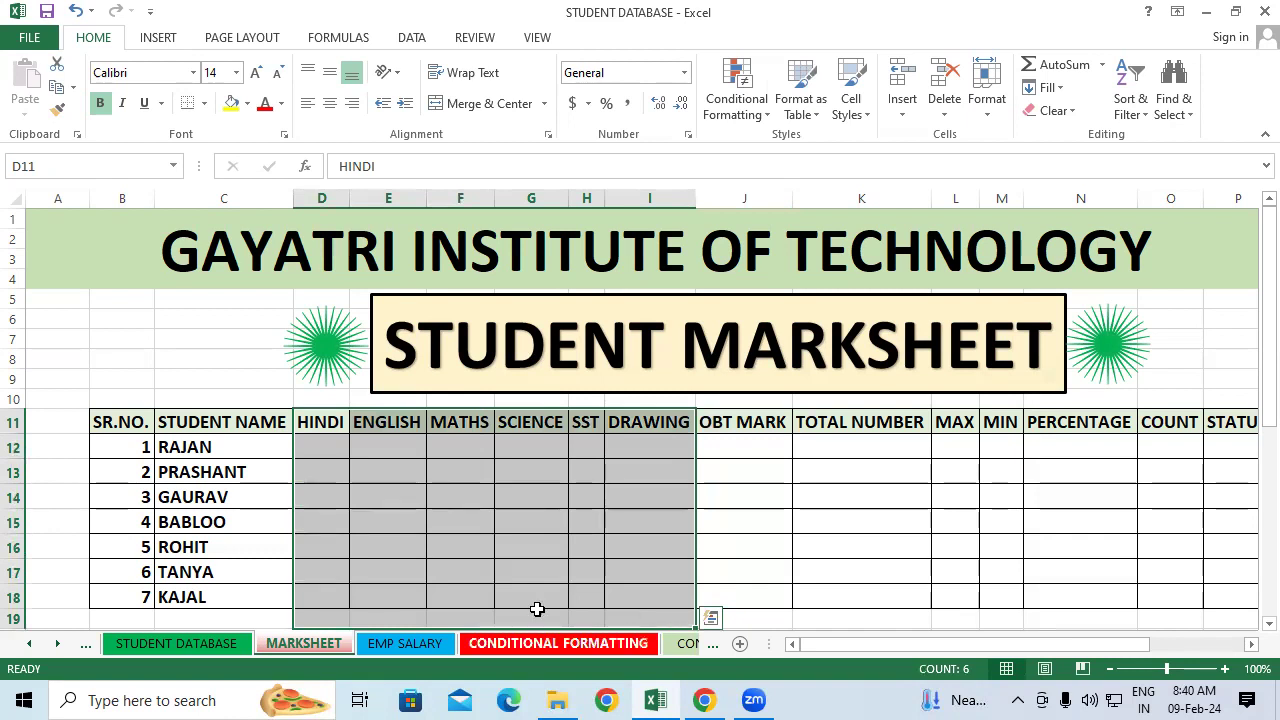
{"action": "left_click", "coordinate": [874, 520]}
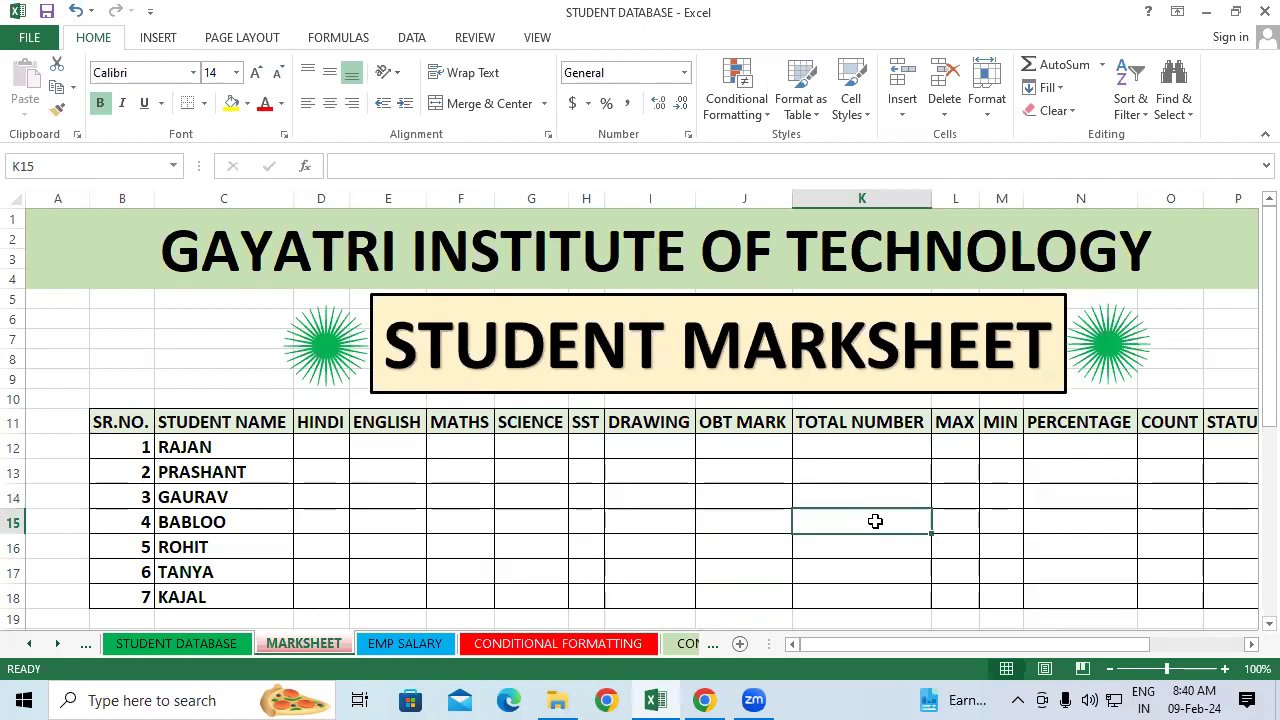
- Review all the marksheet's column headings in row 11, from SR.NO. through the result columns beyond COUNT
{"action": "left_click", "coordinate": [94, 420]}
{"action": "left_click", "coordinate": [227, 420]}
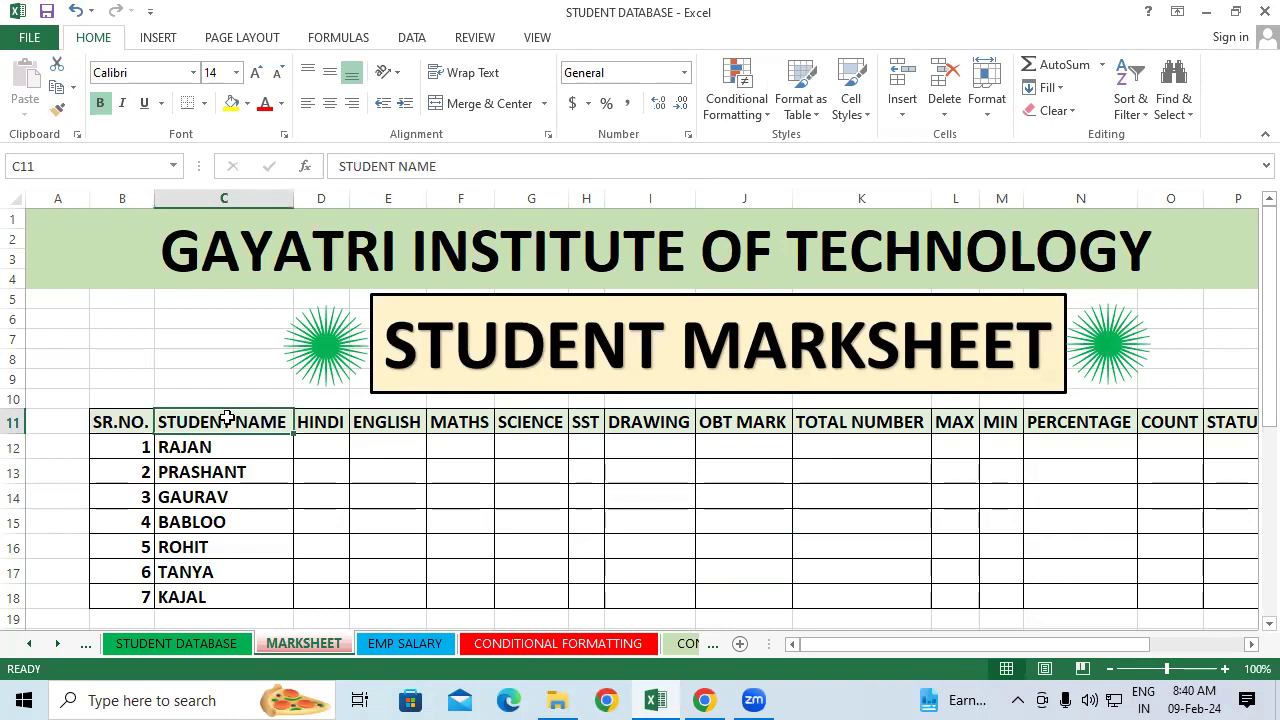
{"action": "left_click", "coordinate": [330, 425]}
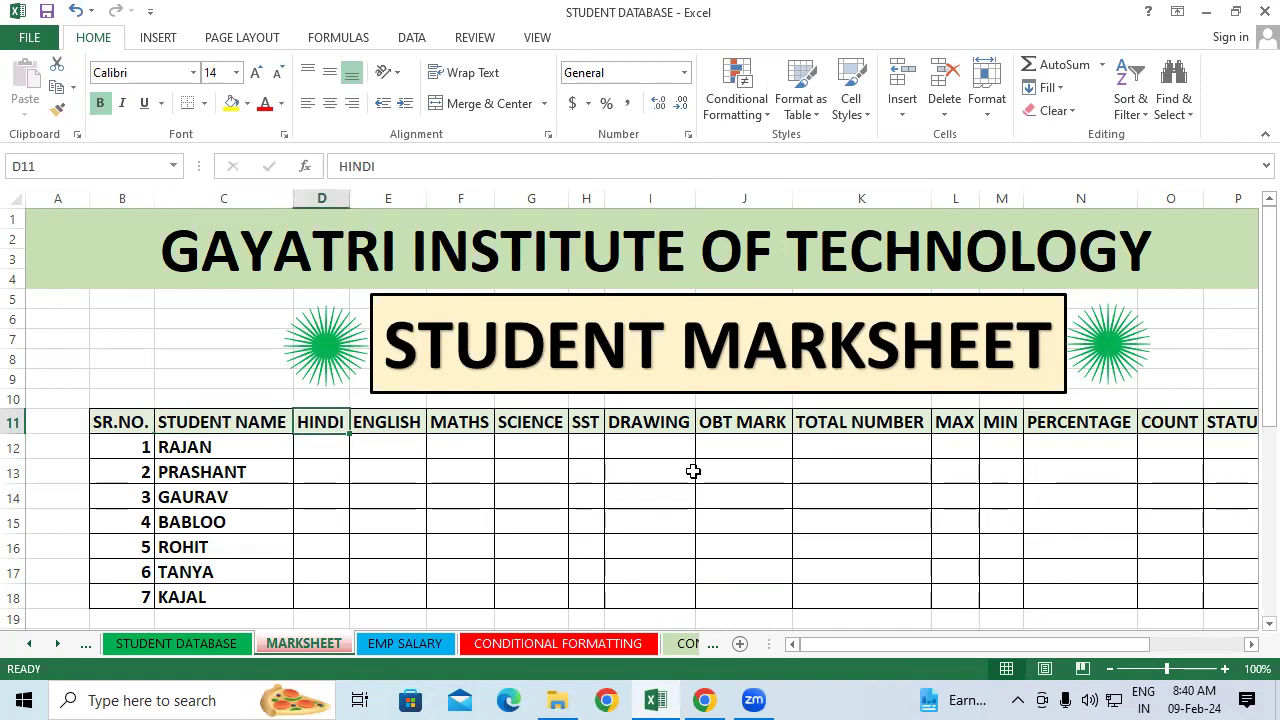
{"action": "left_click", "coordinate": [667, 424]}
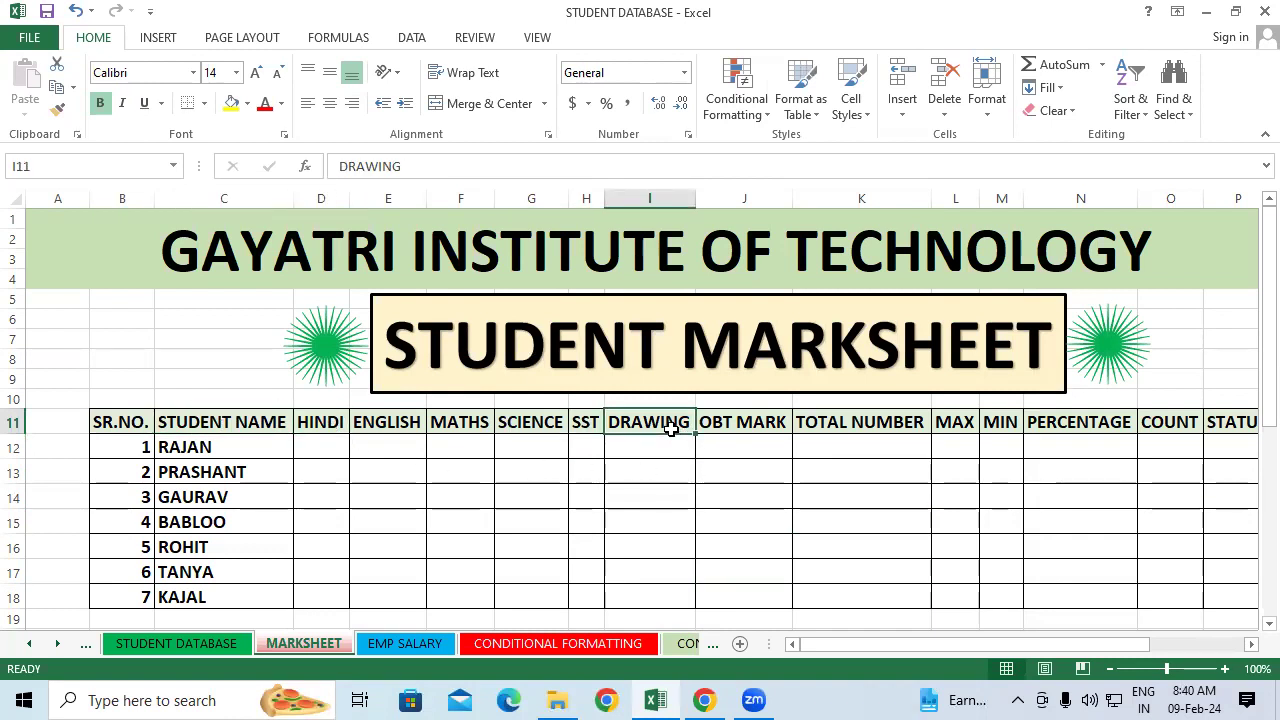
{"action": "left_click", "coordinate": [739, 425]}
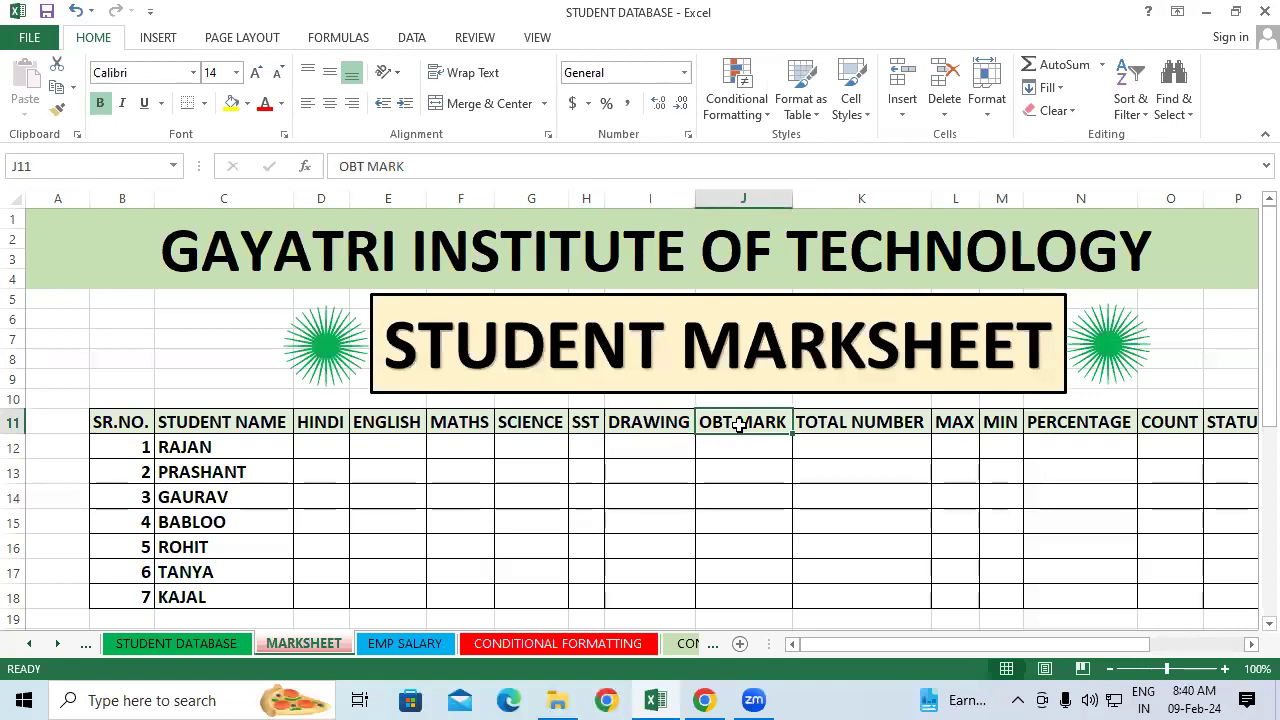
{"action": "left_click", "coordinate": [845, 426]}
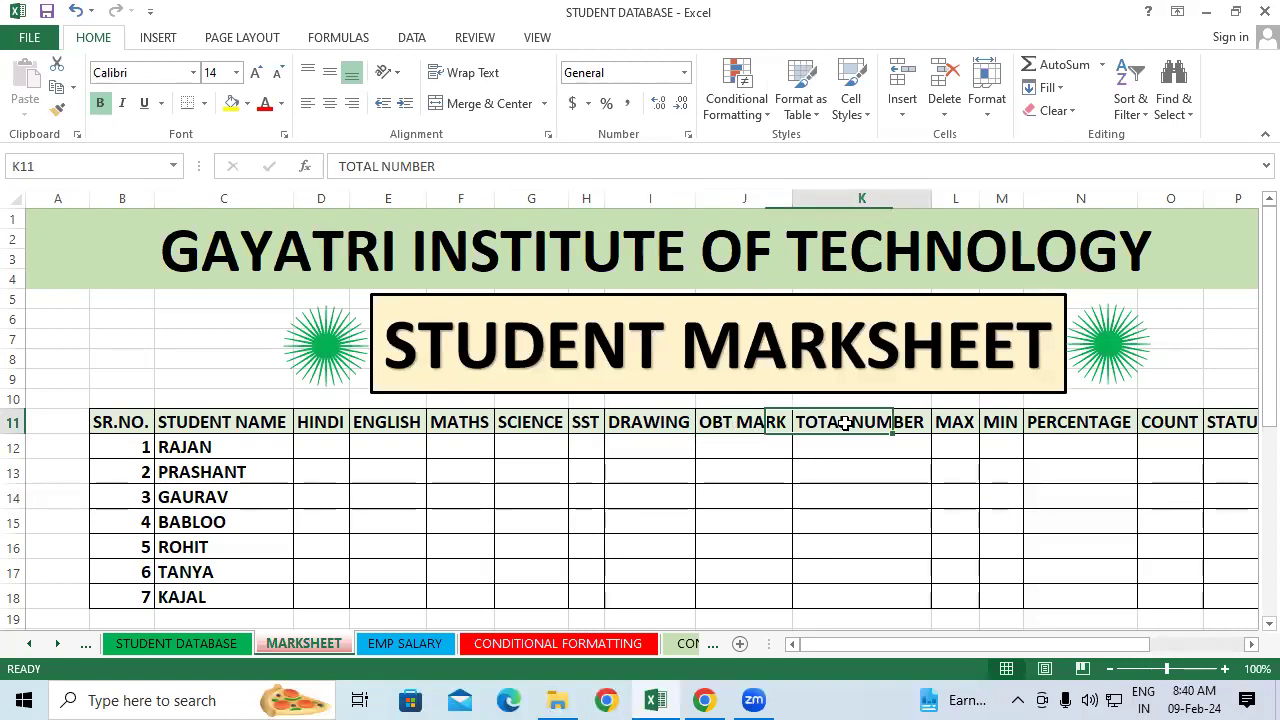
{"action": "left_click", "coordinate": [957, 422]}
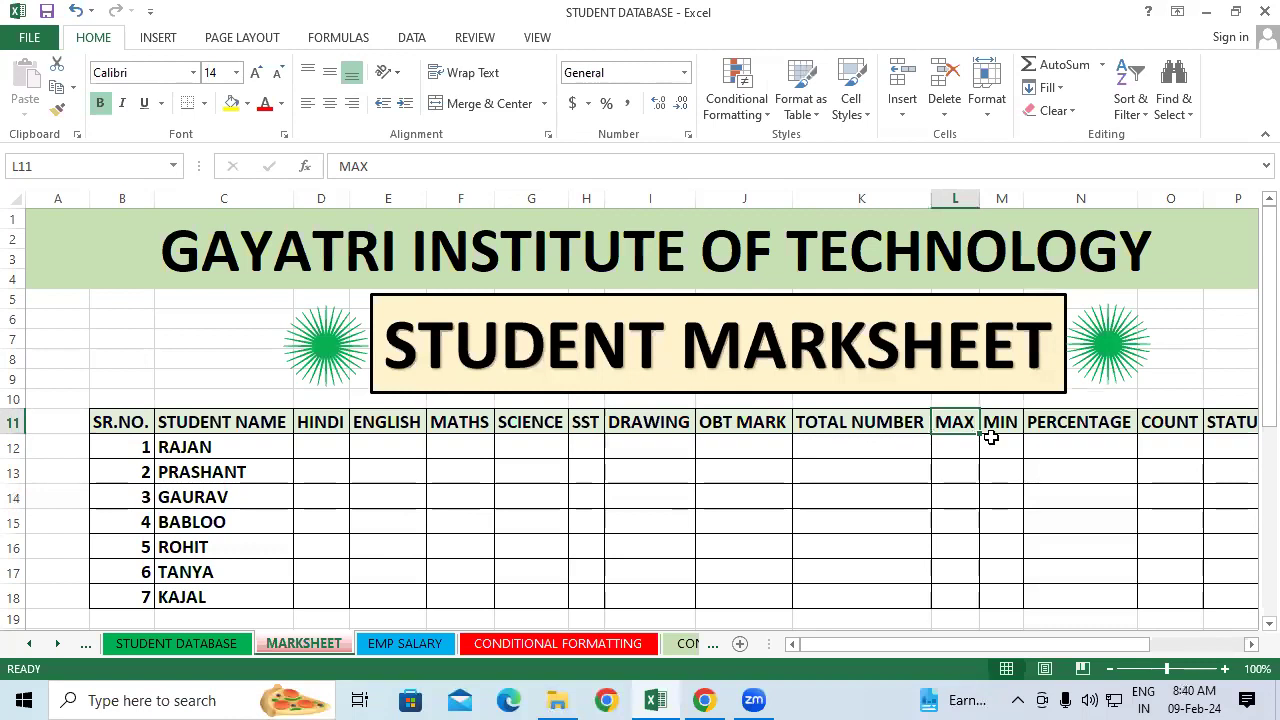
{"action": "left_click", "coordinate": [1000, 425]}
{"action": "left_click", "coordinate": [1082, 428]}
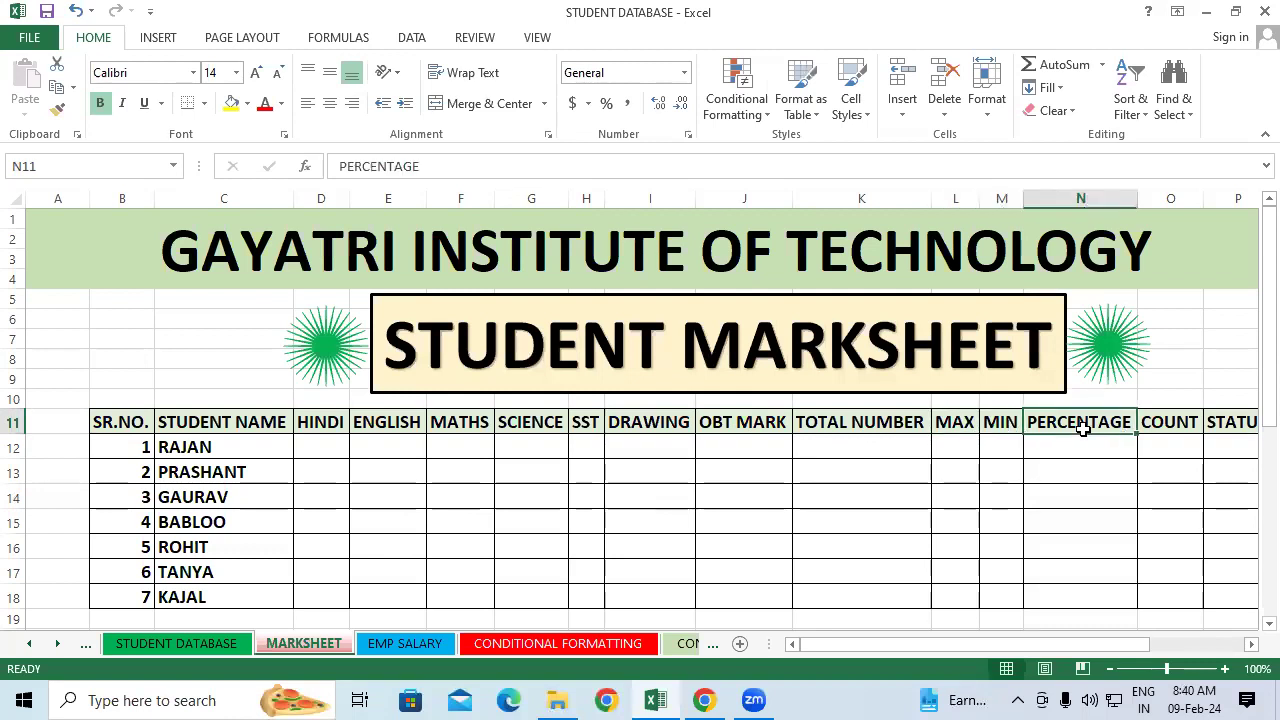
{"action": "left_click", "coordinate": [1180, 430]}
{"action": "left_click", "coordinate": [1251, 645]}
{"action": "left_click", "coordinate": [1251, 645]}
{"action": "left_click", "coordinate": [1251, 645]}
{"action": "left_click_drag", "start_coordinate": [1148, 646], "coordinate": [1076, 646]}
{"action": "left_click", "coordinate": [579, 495]}
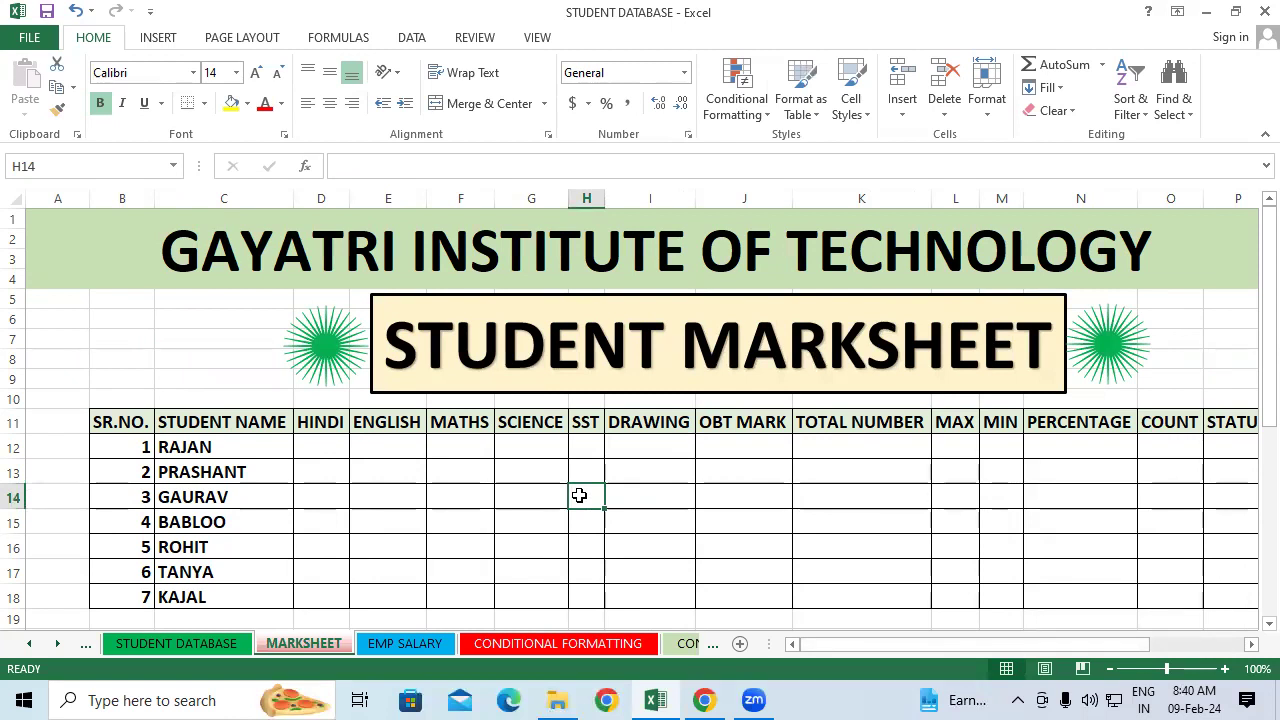
- Go through the seven listed students and examine the empty marks range D12:I18
{"action": "left_click", "coordinate": [213, 450]}
{"action": "left_click", "coordinate": [214, 473]}
{"action": "left_click", "coordinate": [206, 499]}
{"action": "left_click", "coordinate": [198, 524]}
{"action": "left_click", "coordinate": [198, 548]}
{"action": "left_click", "coordinate": [208, 573]}
{"action": "left_click", "coordinate": [220, 598]}
{"action": "left_click", "coordinate": [468, 550]}
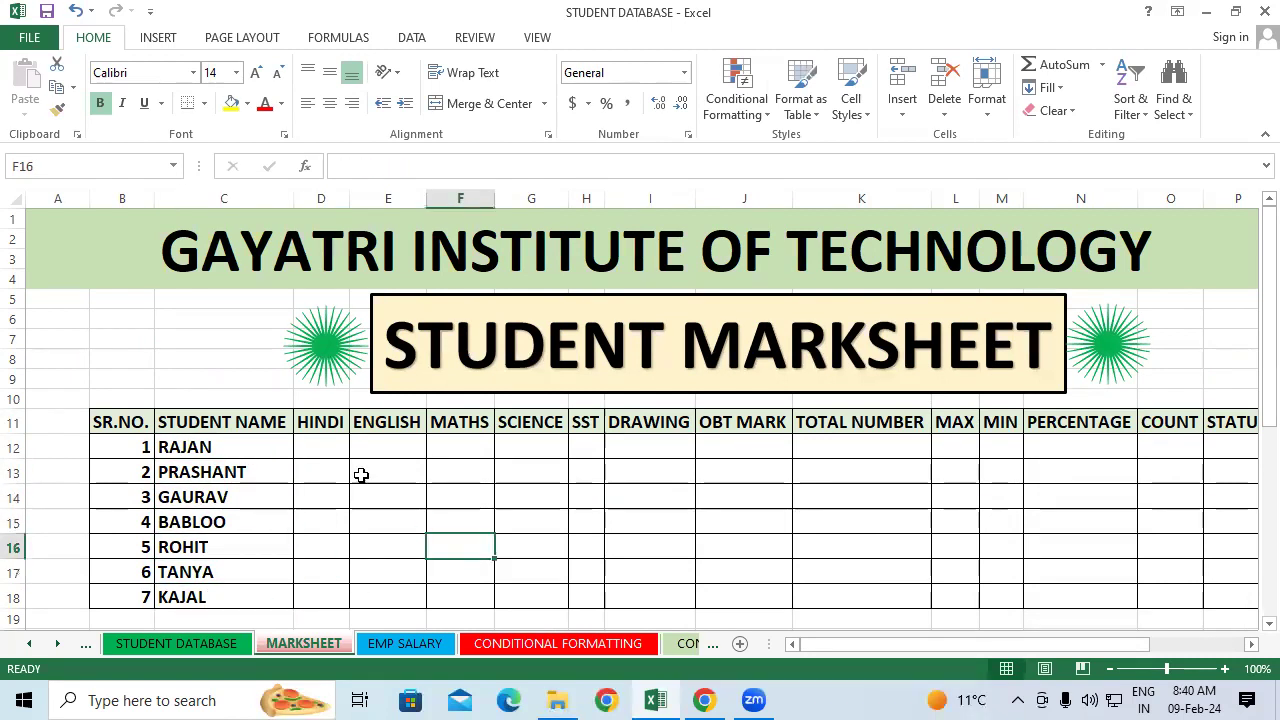
{"action": "mouse_move", "coordinate": [327, 445]}
{"action": "left_mouse_down"}
{"action": "mouse_move", "coordinate": [474, 489]}
{"action": "mouse_move", "coordinate": [621, 597]}
{"action": "left_mouse_up"}
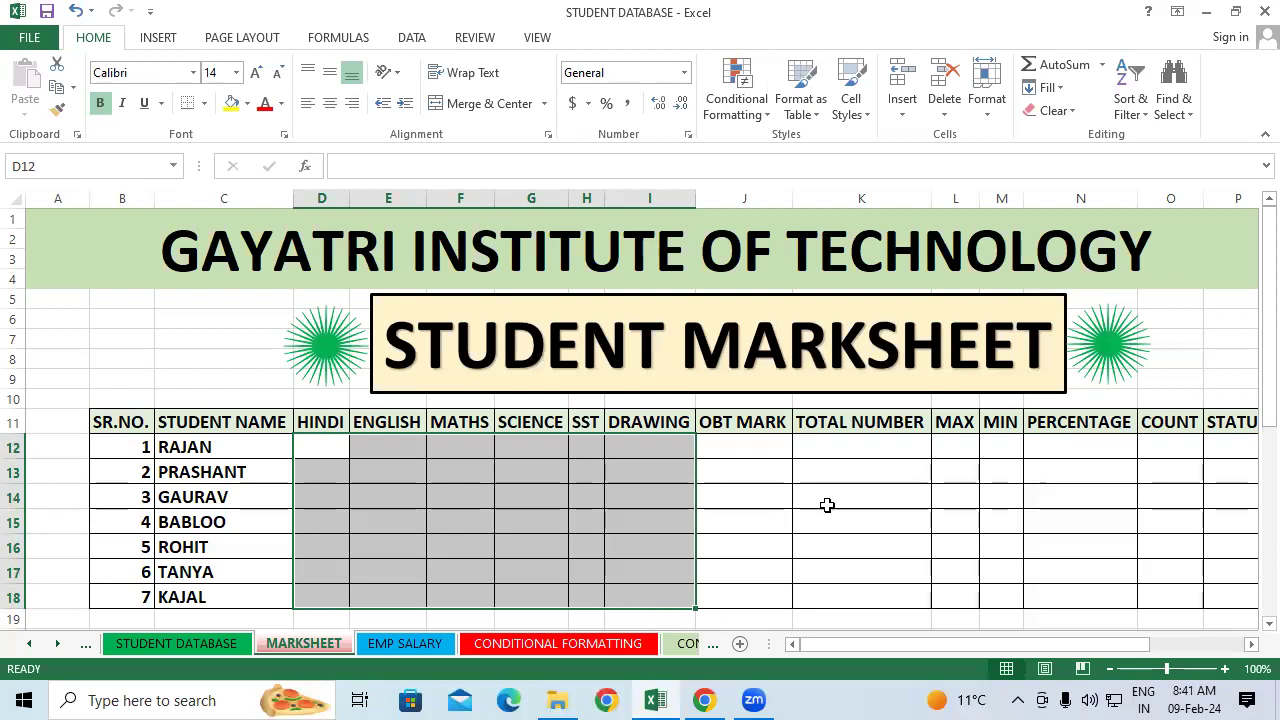
{"action": "left_click", "coordinate": [828, 507]}
- Generate the first student's HINDI mark in D12 with =RANDBETWEEN(34,80)
{"action": "left_click", "coordinate": [330, 447]}
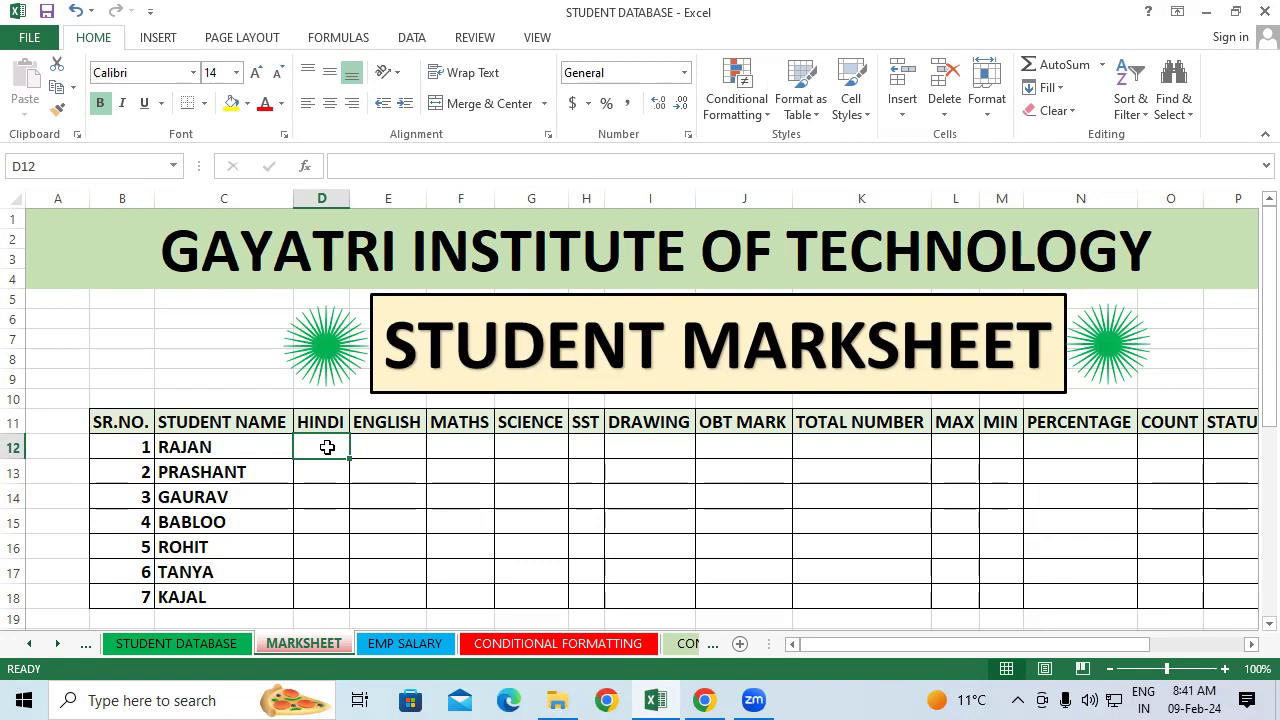
{"action": "type", "text": "="}
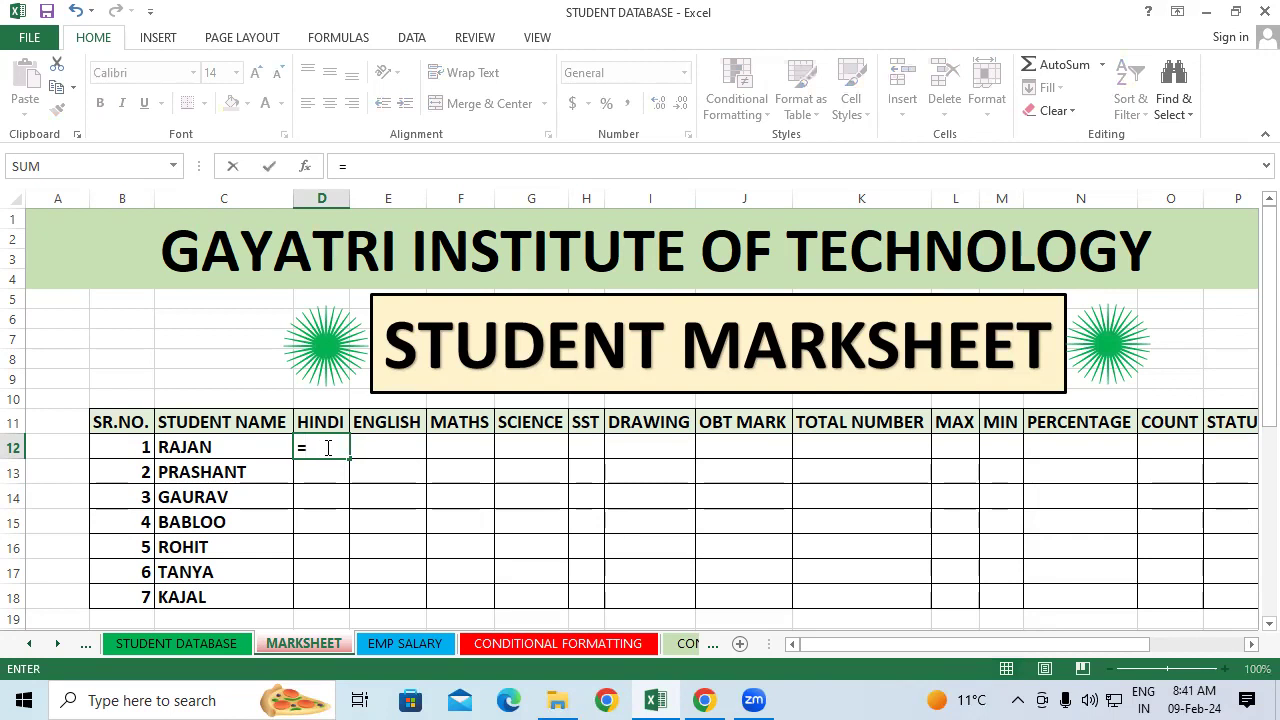
{"action": "type", "text": "randbet"}
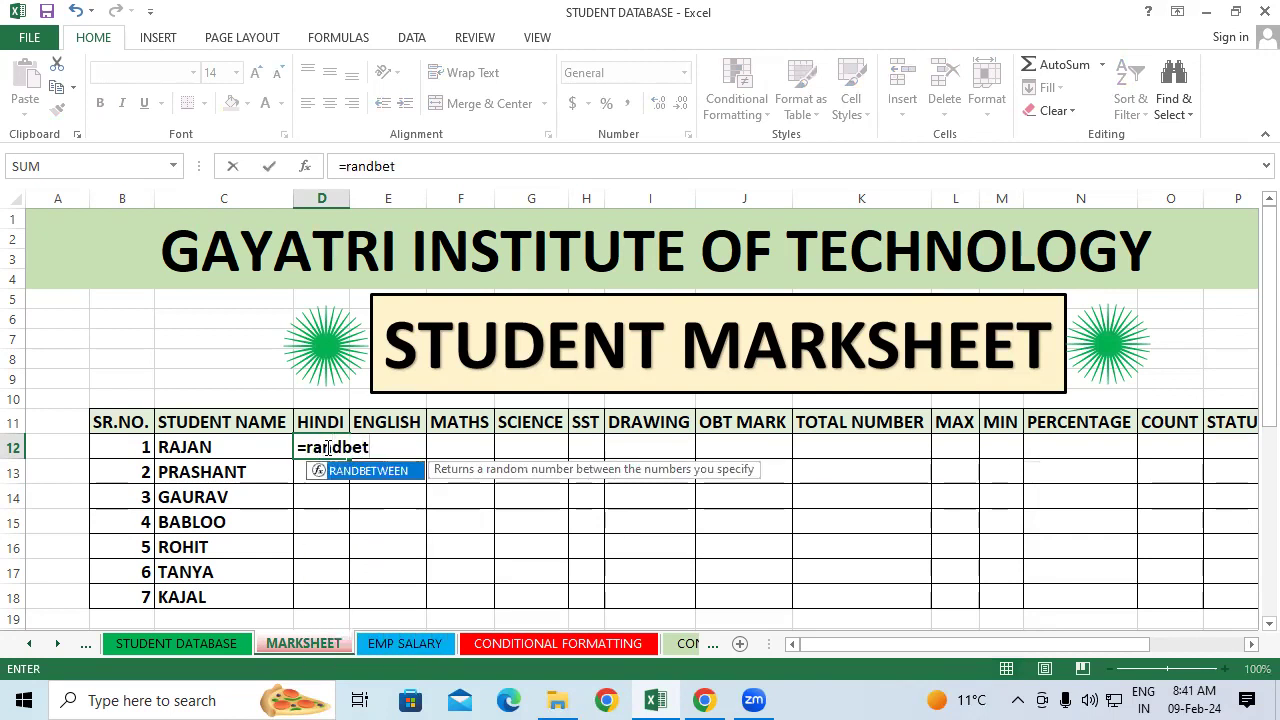
{"action": "key", "text": "Tab"}
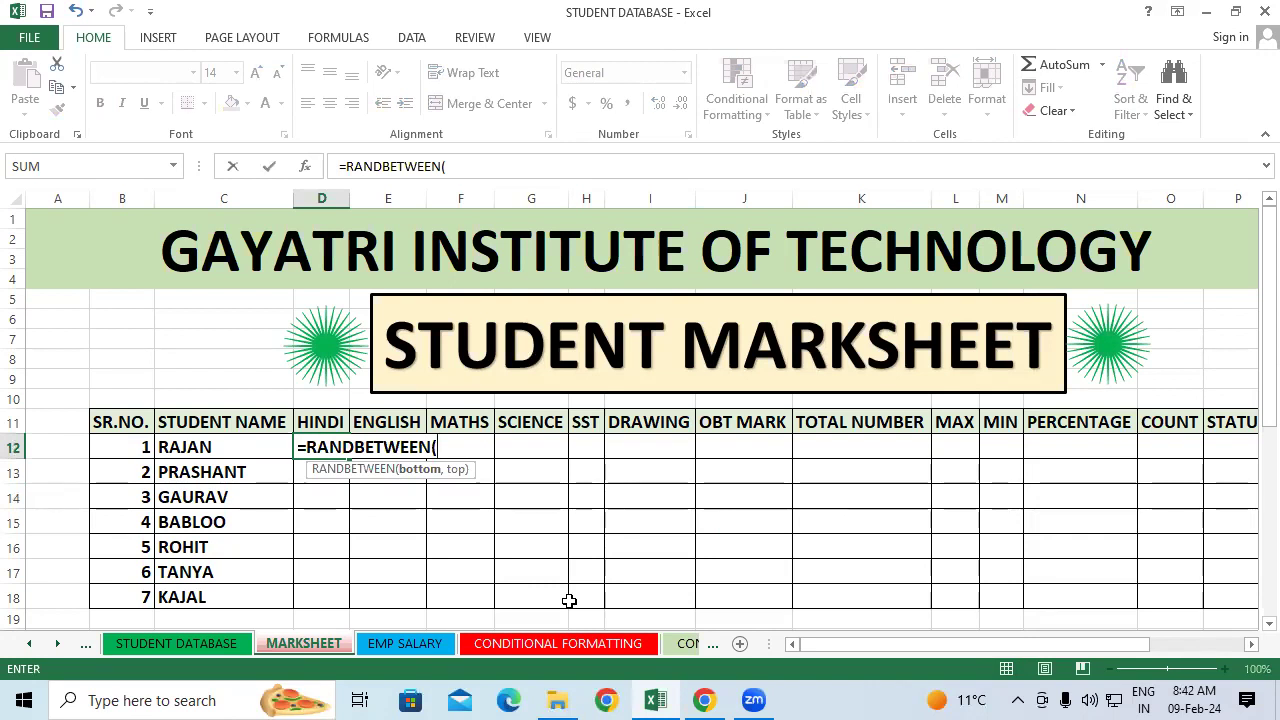
{"action": "type", "text": "34,80"}
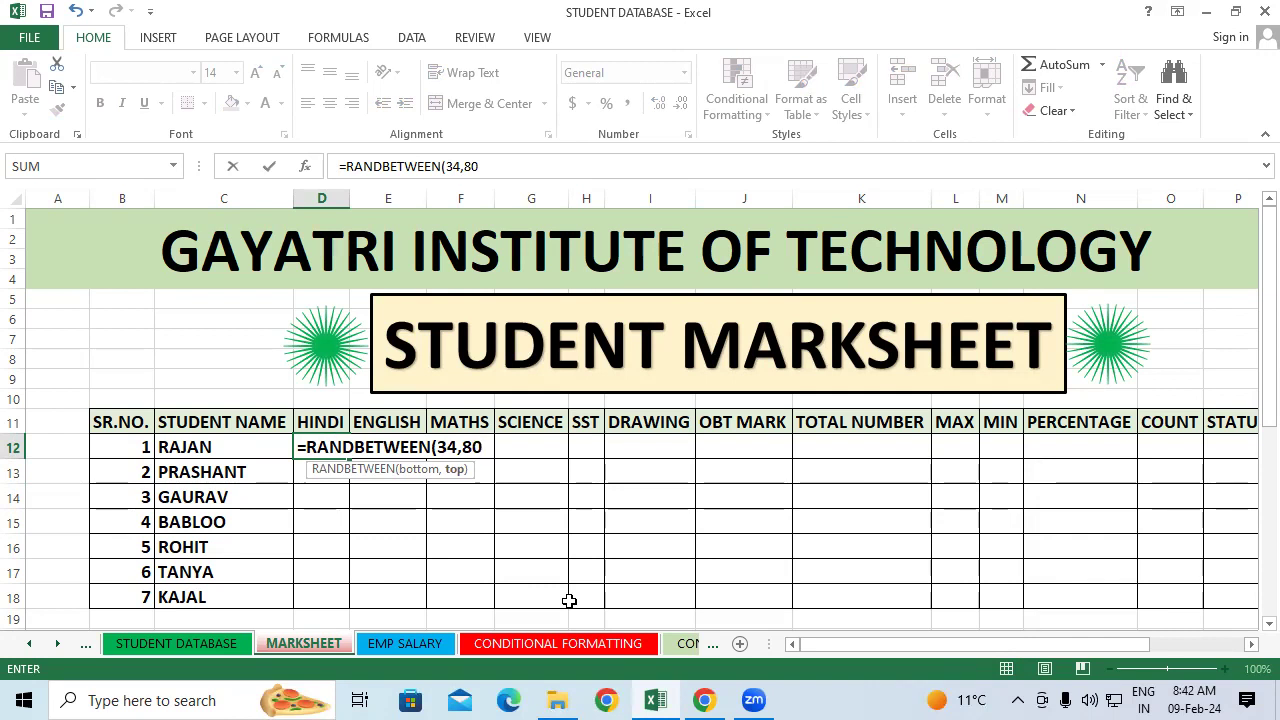
{"action": "type", "text": ")"}
{"action": "key", "text": "Return"}
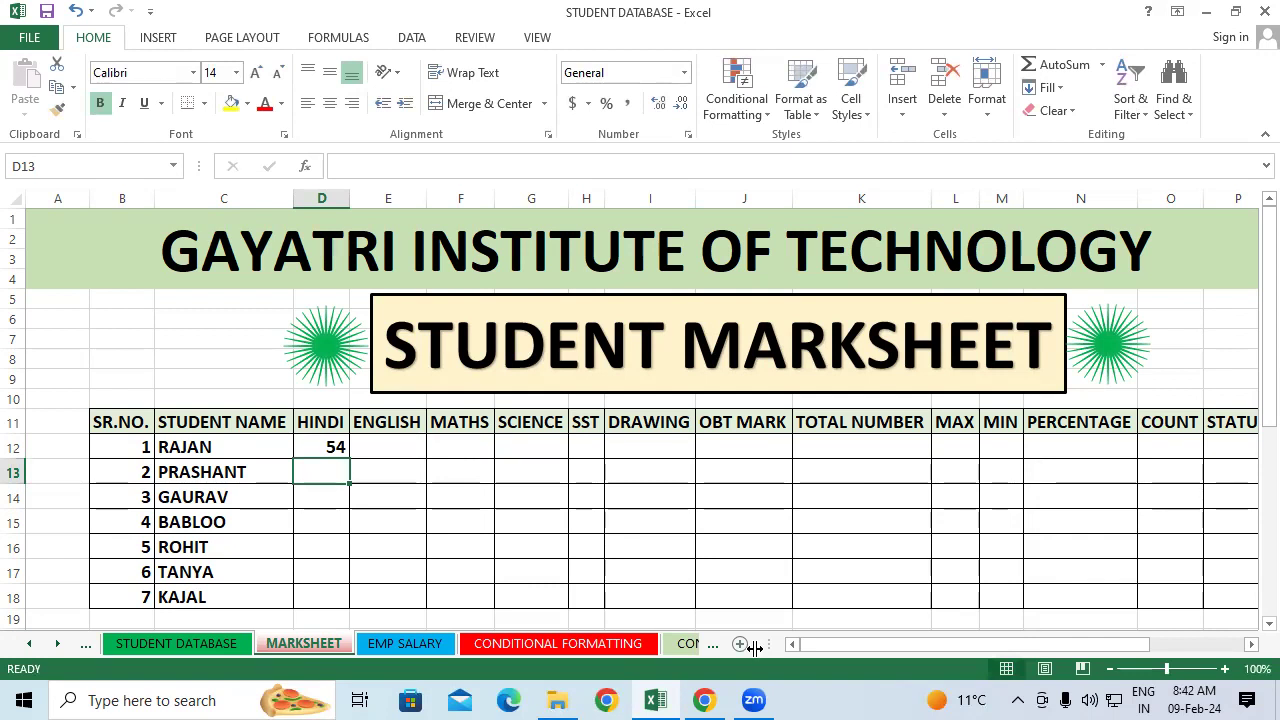
- Clear the HINDI mark in D12 and enter the formula =RANDBETWEEN(34,80) there again
{"action": "left_click", "coordinate": [318, 452]}
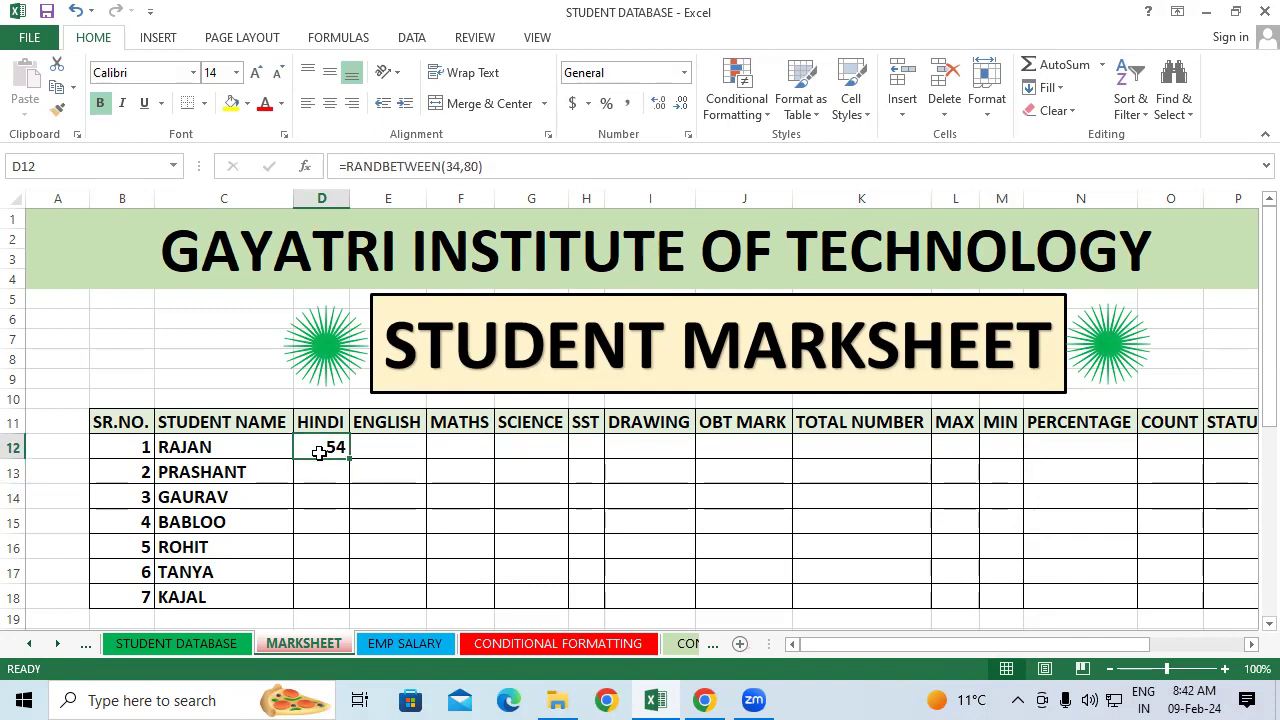
{"action": "key", "text": "Delete"}
{"action": "type", "text": "="}
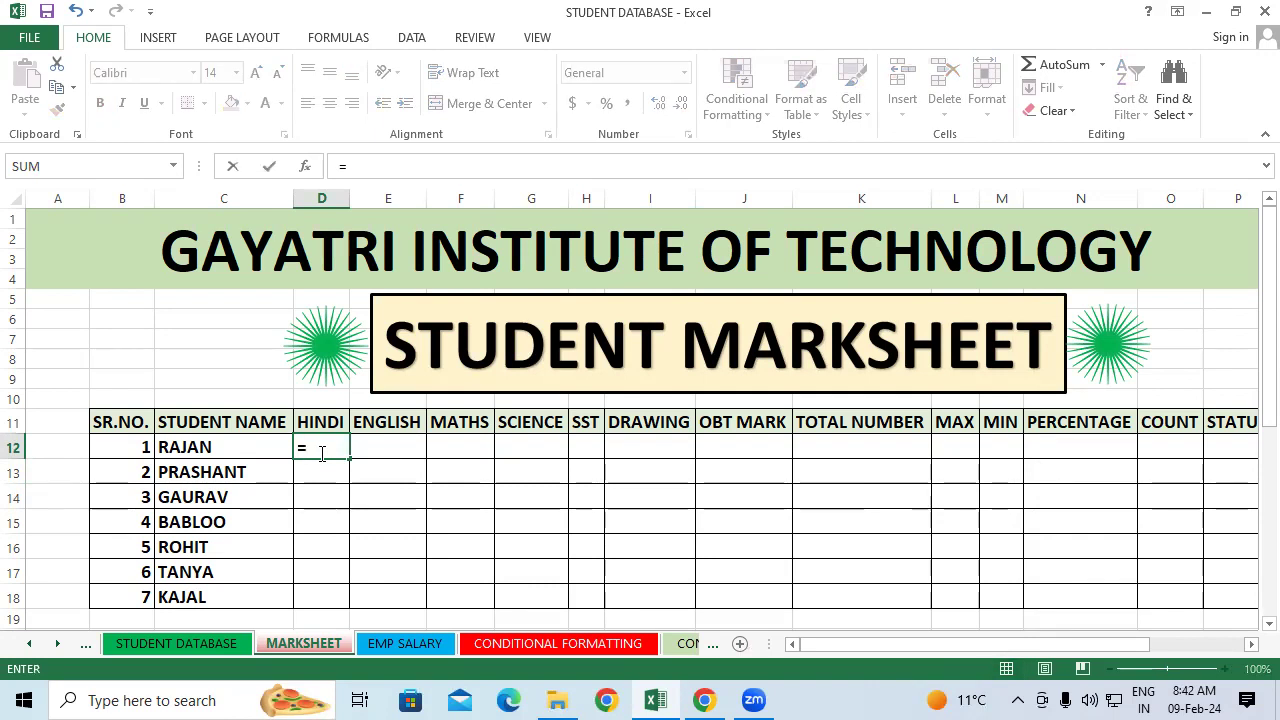
{"action": "type", "text": "randbet"}
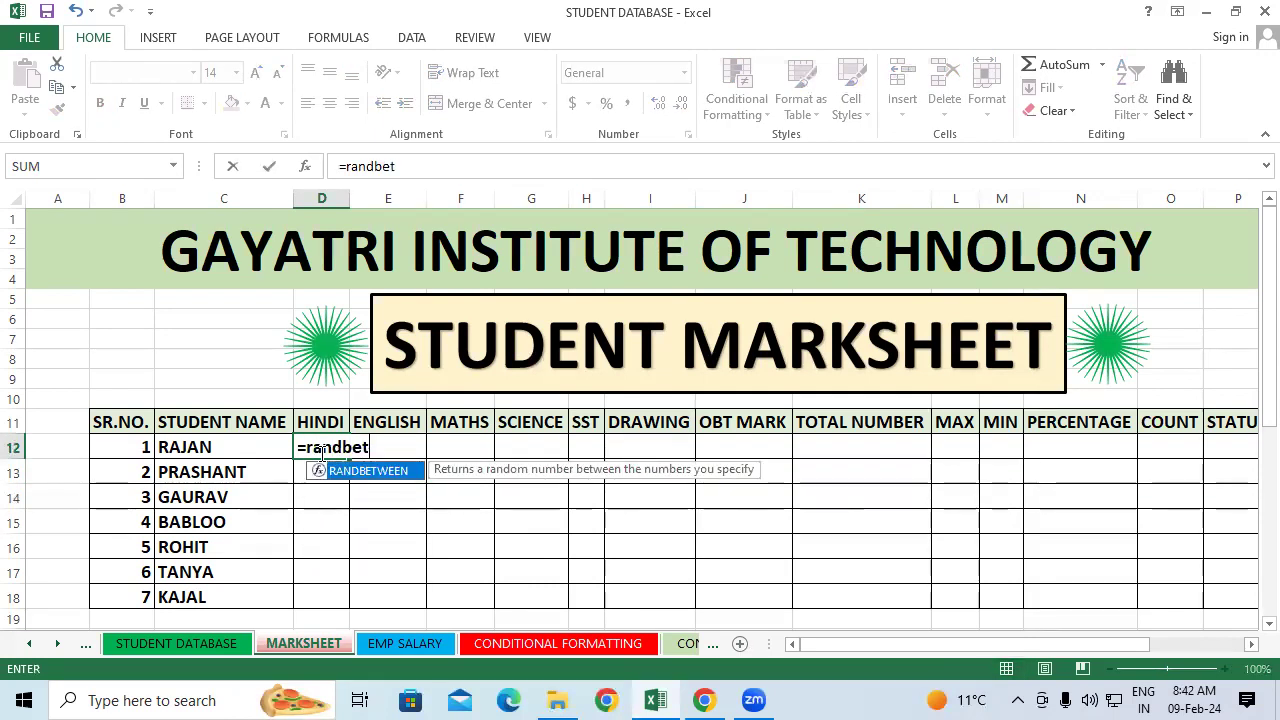
{"action": "key", "text": "Tab"}
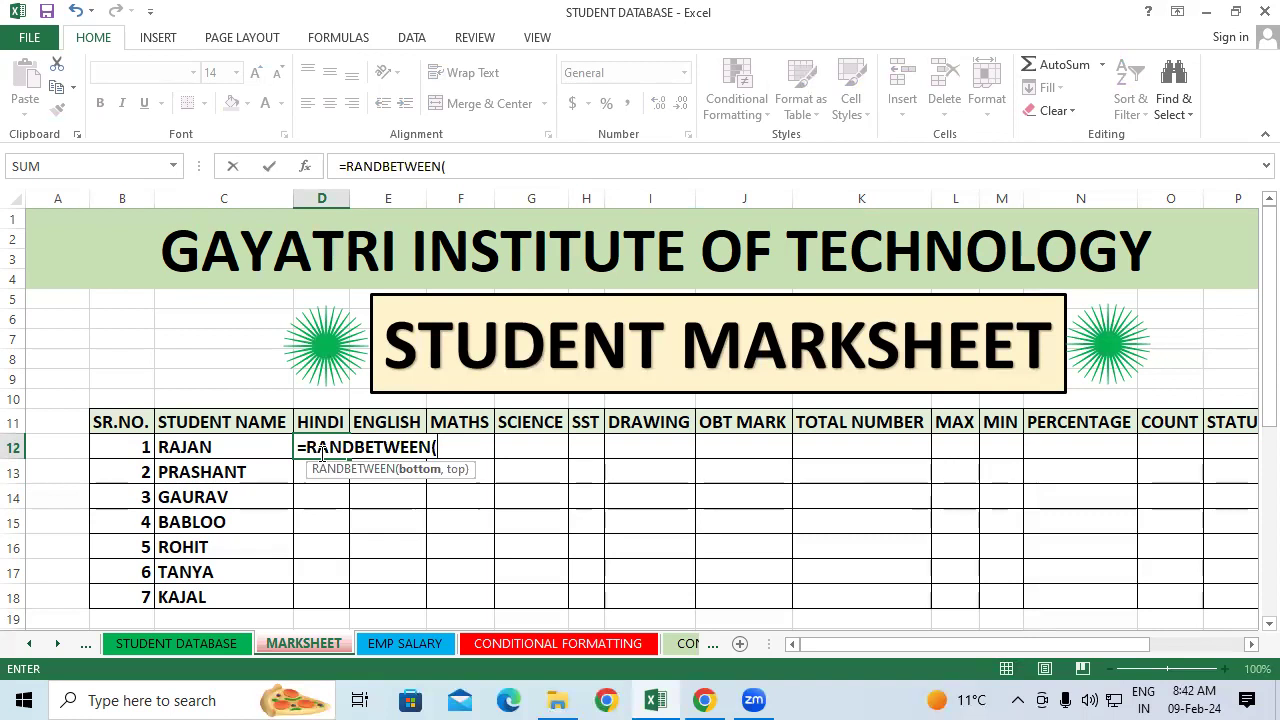
{"action": "type", "text": "34,80"}
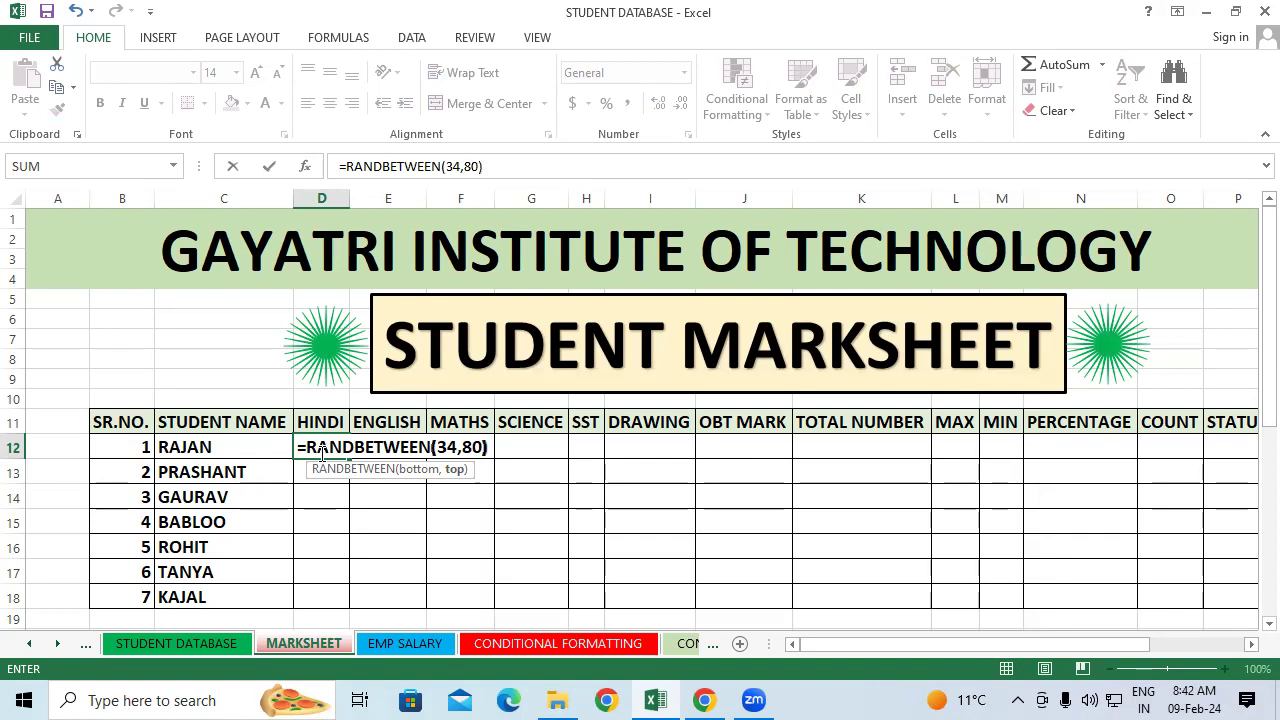
{"action": "key", "text": "Return"}
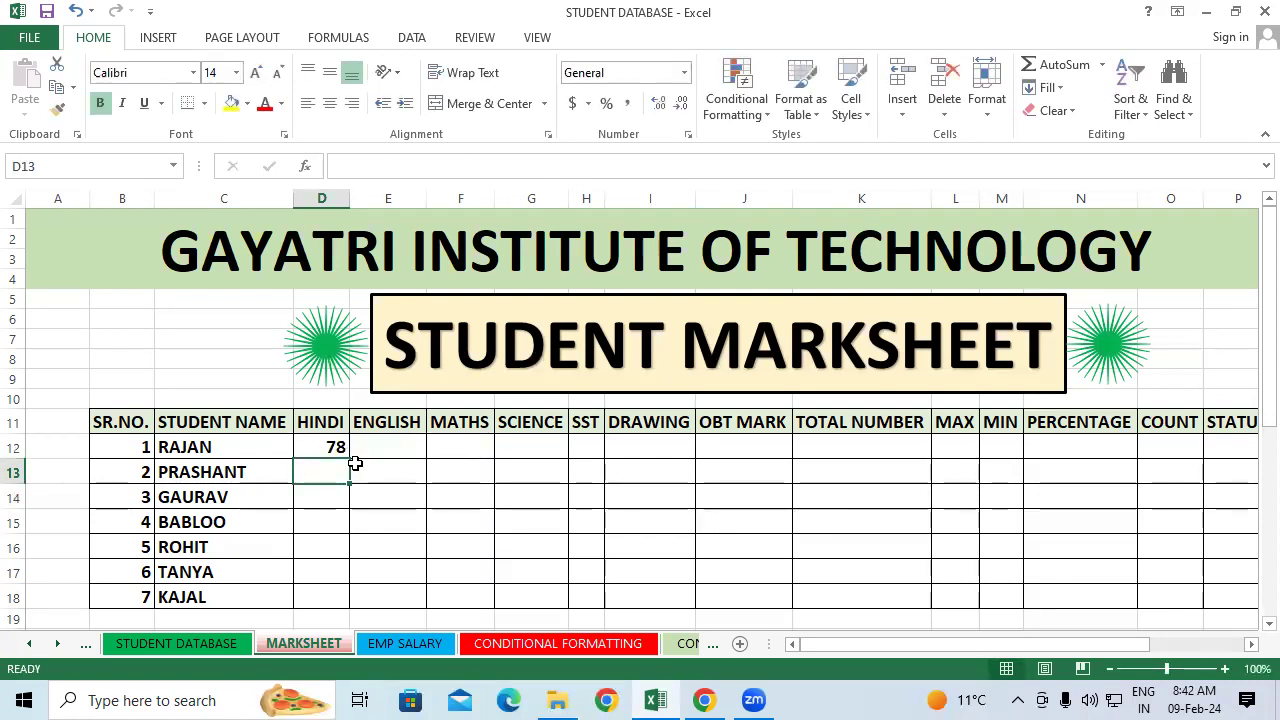
- Fill the RANDBETWEEN formula from D12 across all six subjects and down all seven students, through I18
{"action": "left_click", "coordinate": [431, 502]}
{"action": "left_click", "coordinate": [319, 450]}
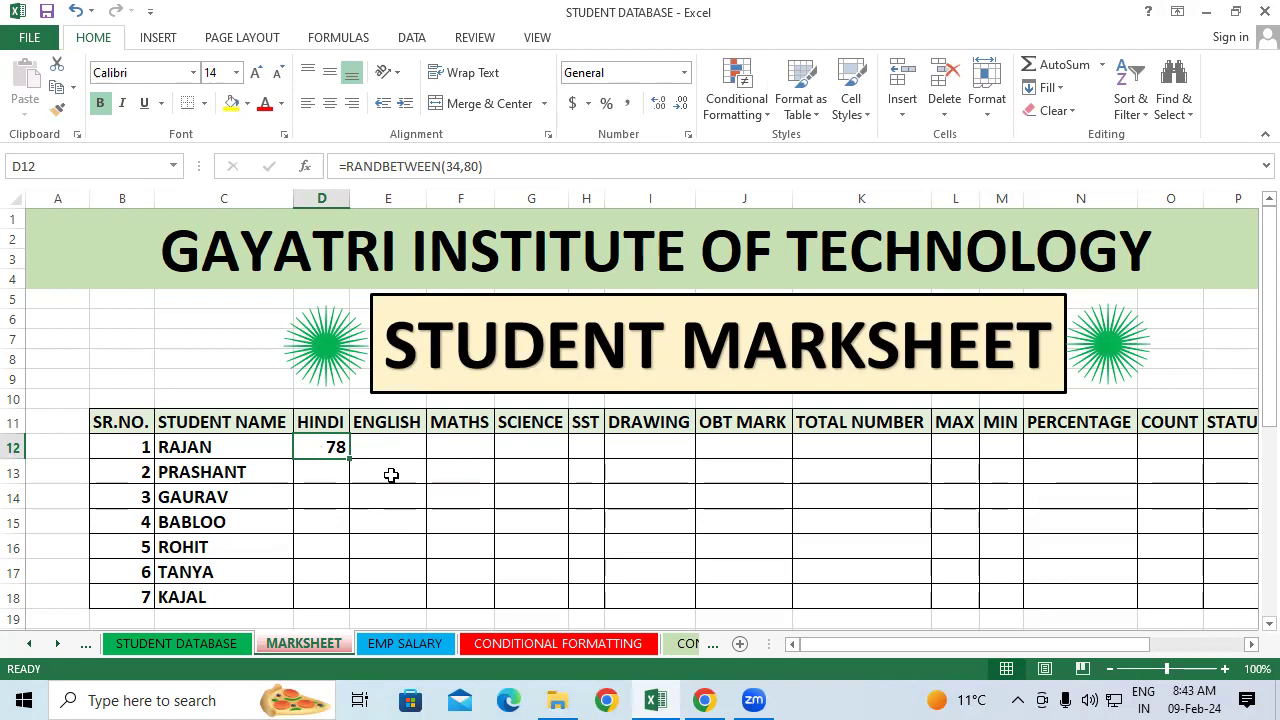
{"action": "left_click", "coordinate": [443, 468]}
{"action": "left_click", "coordinate": [334, 446]}
{"action": "left_click_drag", "start_coordinate": [352, 460], "coordinate": [683, 598]}
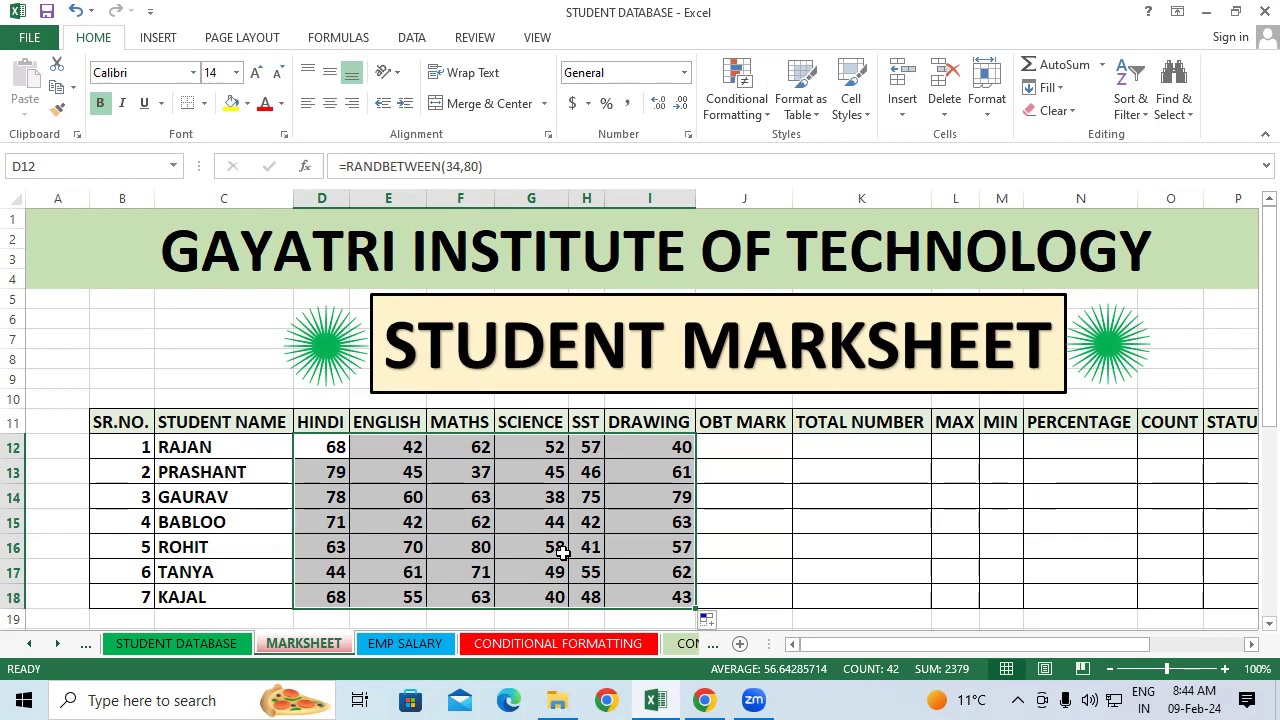
- Copy the marks in D12:I18 and paste them back over the same range with Paste Special as Values
{"action": "right_click", "coordinate": [412, 464]}
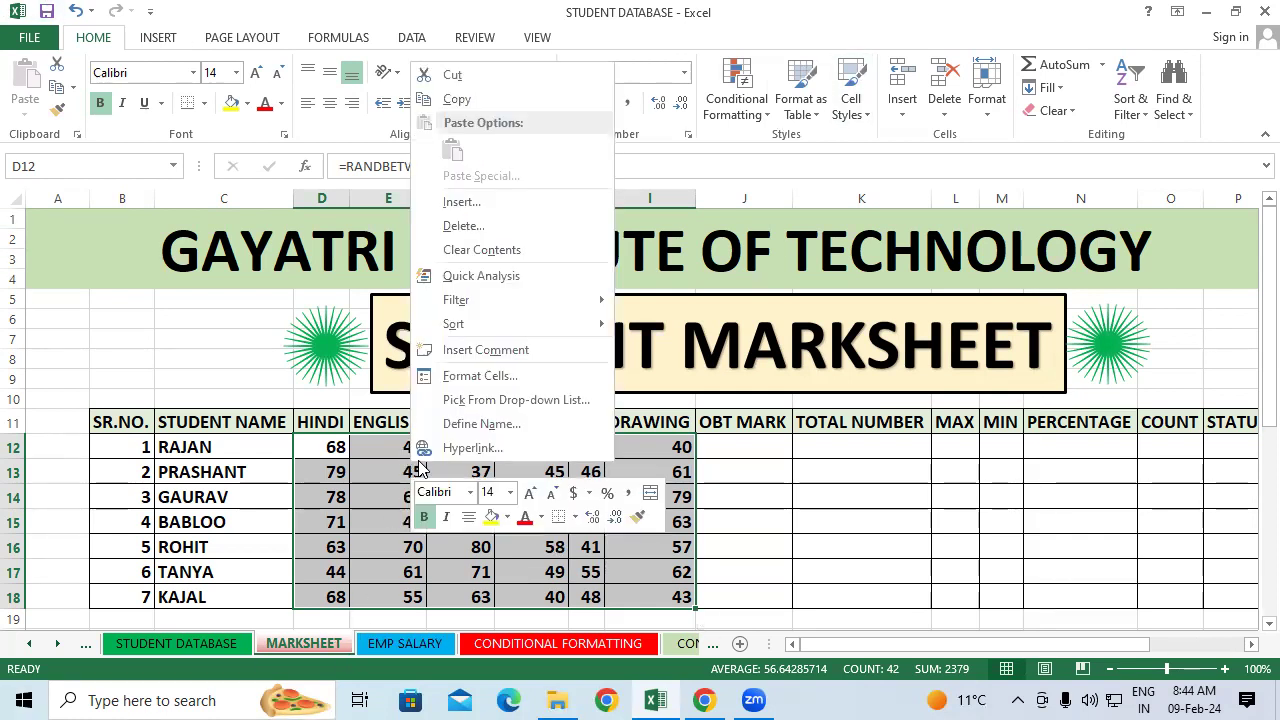
{"action": "left_click", "coordinate": [455, 102]}
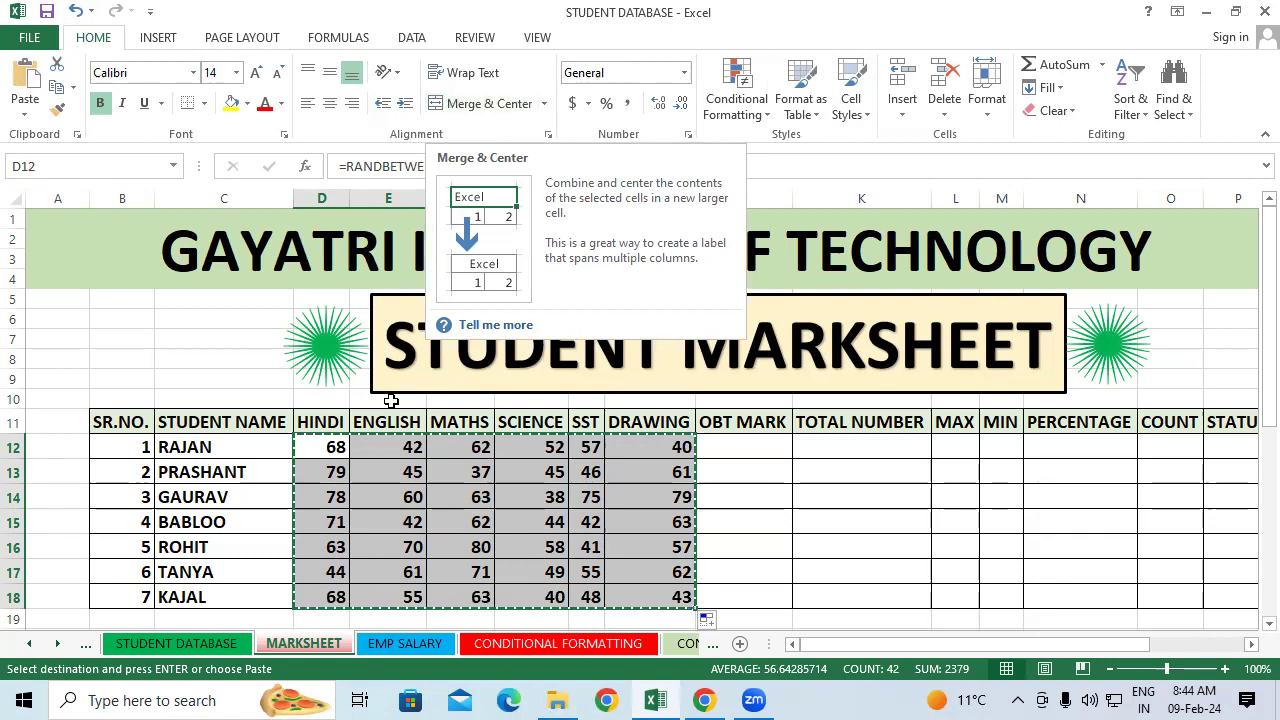
{"action": "right_click", "coordinate": [416, 492]}
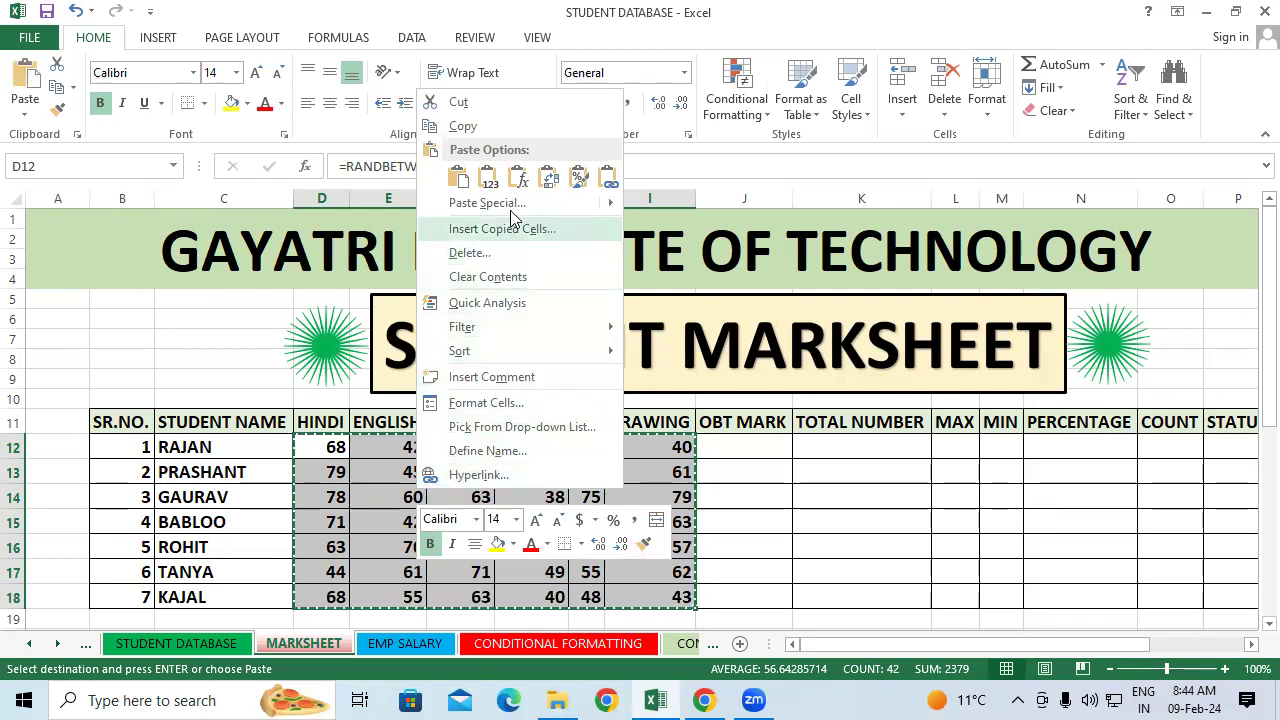
{"action": "mouse_move", "coordinate": [516, 205]}
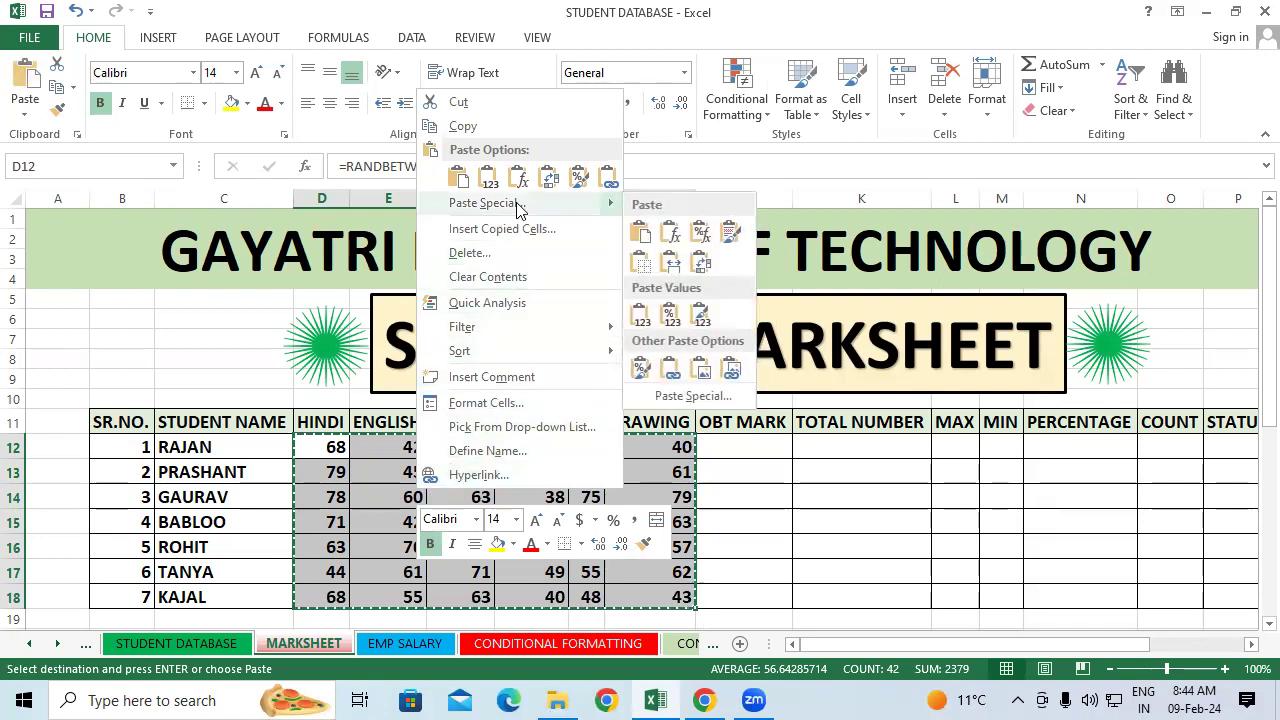
{"action": "left_click", "coordinate": [516, 204]}
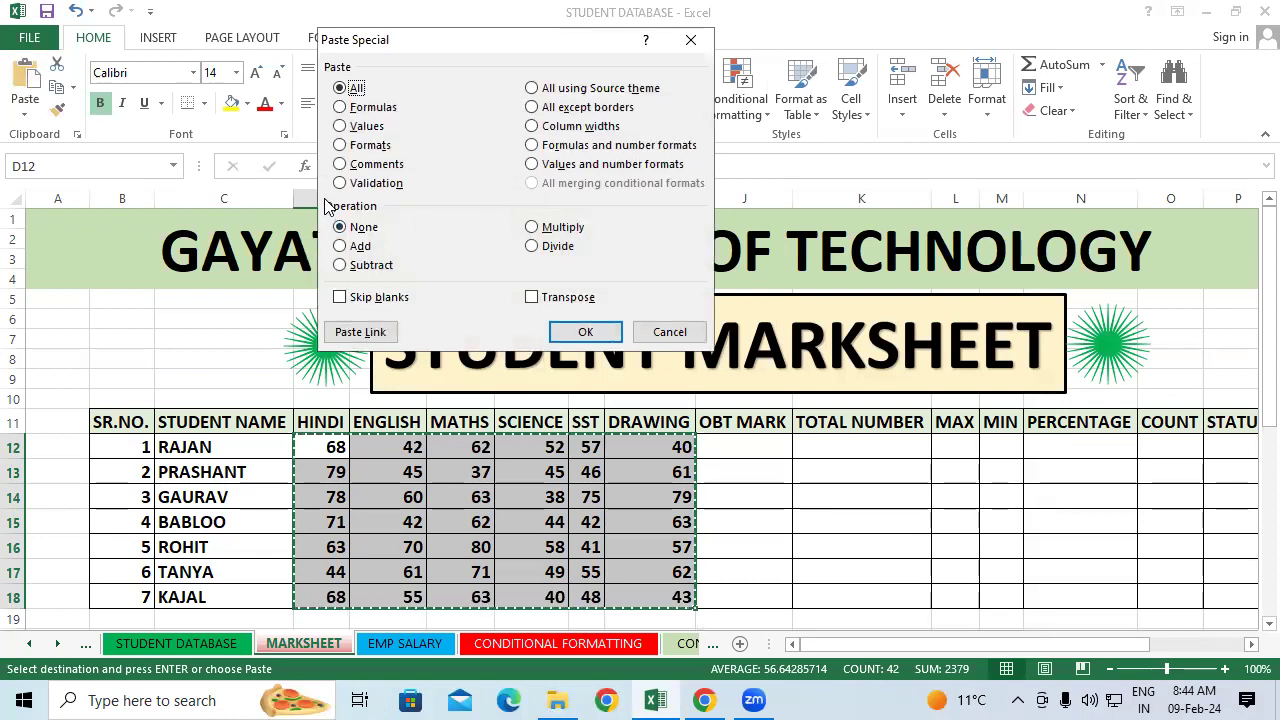
{"action": "left_click", "coordinate": [342, 128]}
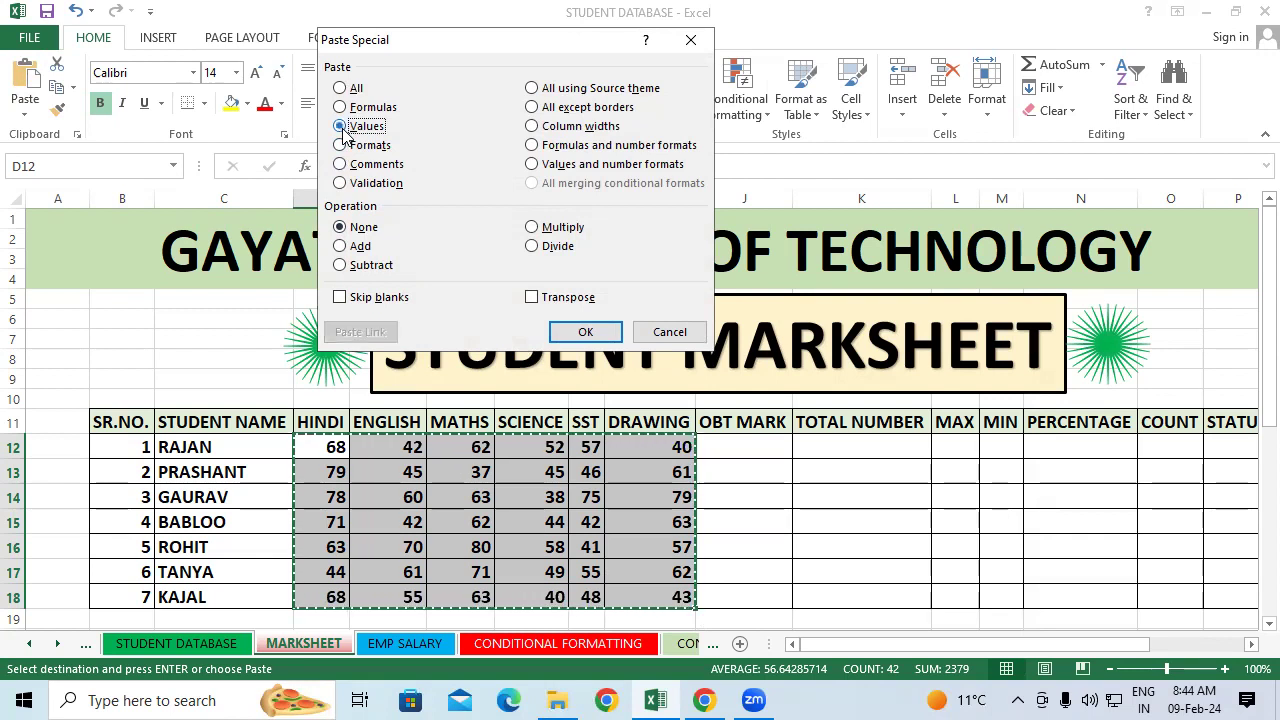
{"action": "left_click", "coordinate": [590, 332]}
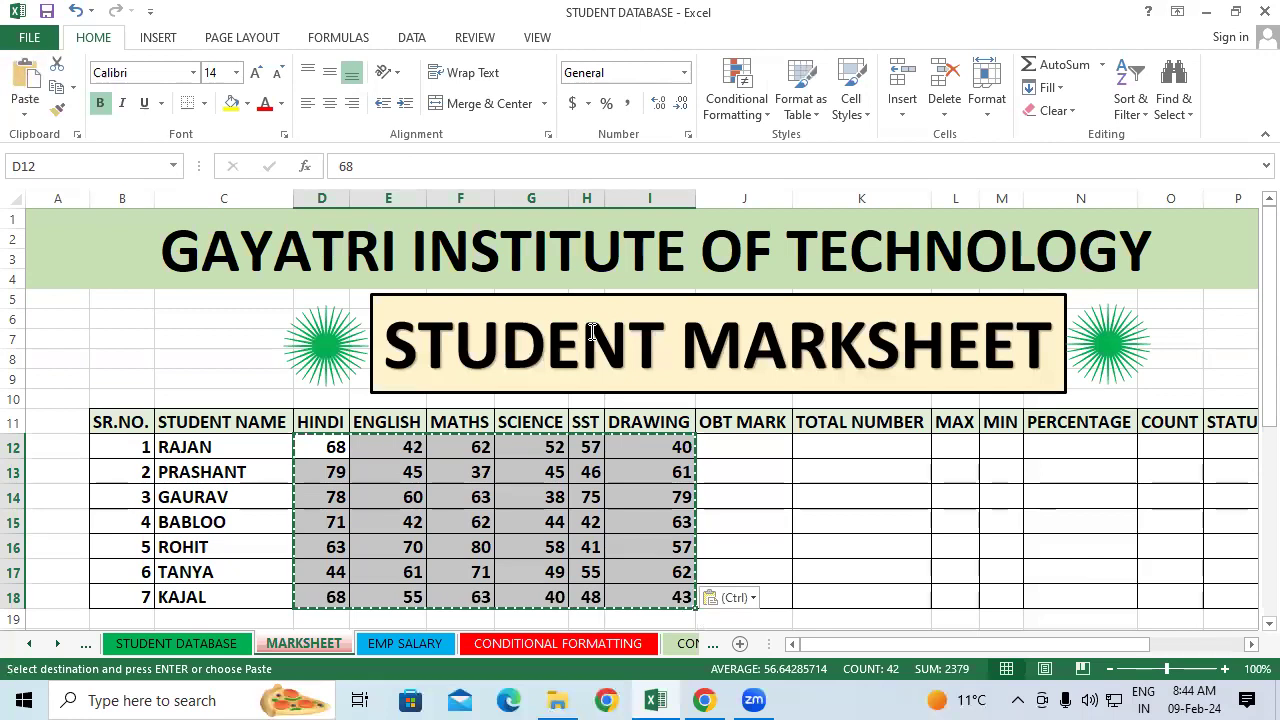
- Clear all the marks in D12:I18 for the seven students
{"action": "key", "text": "BackSpace"}
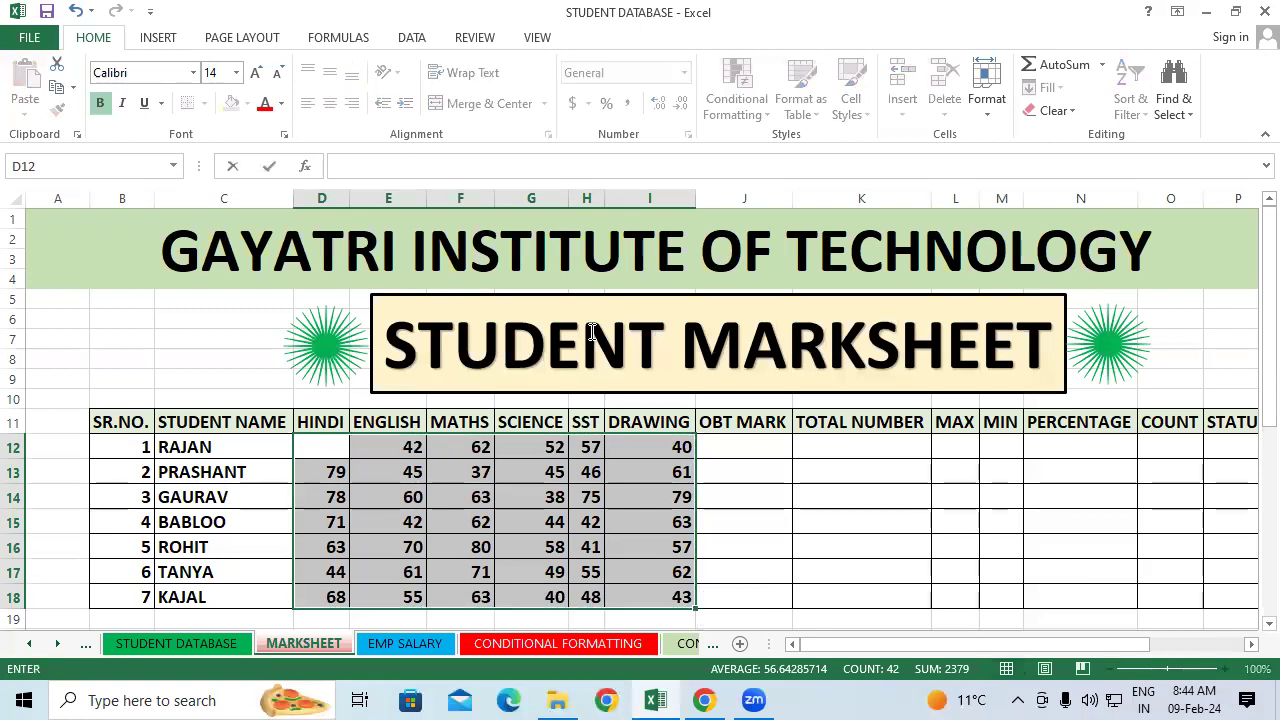
{"action": "left_click", "coordinate": [818, 549]}
{"action": "left_click_drag", "start_coordinate": [331, 450], "coordinate": [655, 586]}
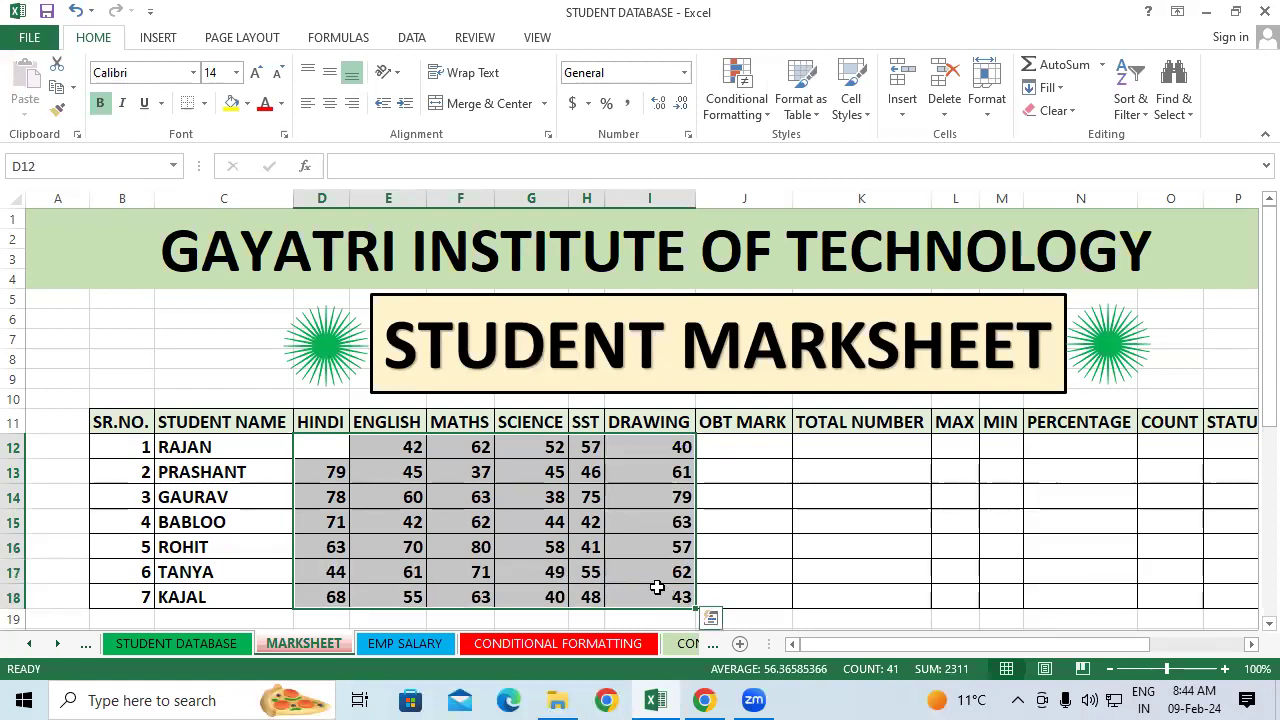
{"action": "key", "text": "BackSpace"}
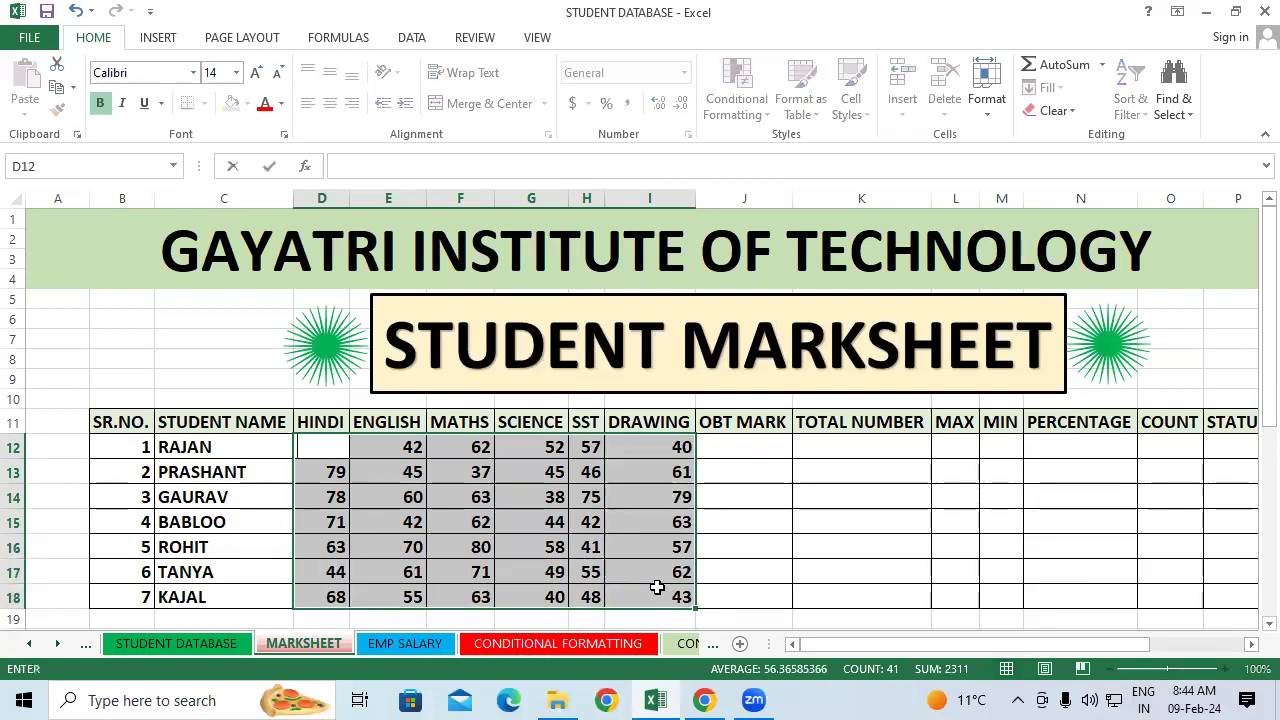
{"action": "left_click", "coordinate": [751, 514]}
{"action": "left_click_drag", "start_coordinate": [335, 447], "coordinate": [645, 590]}
{"action": "key", "text": "Delete"}
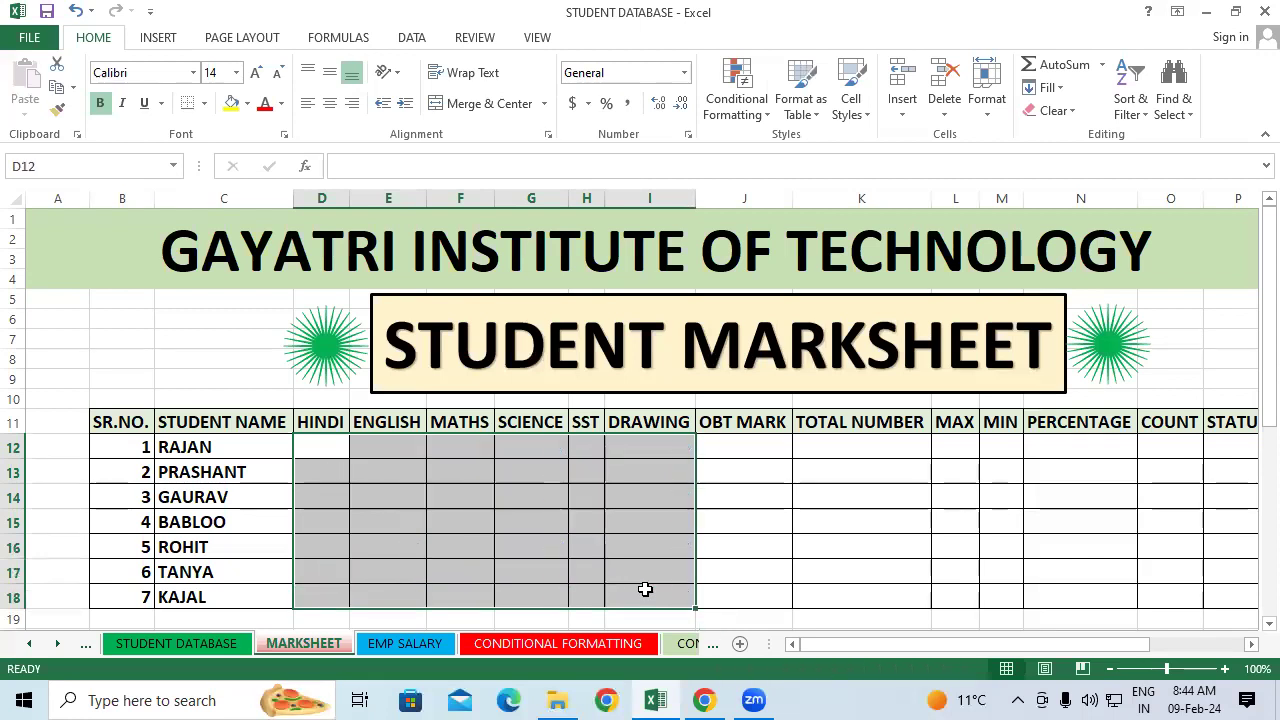
{"action": "left_click", "coordinate": [925, 600]}
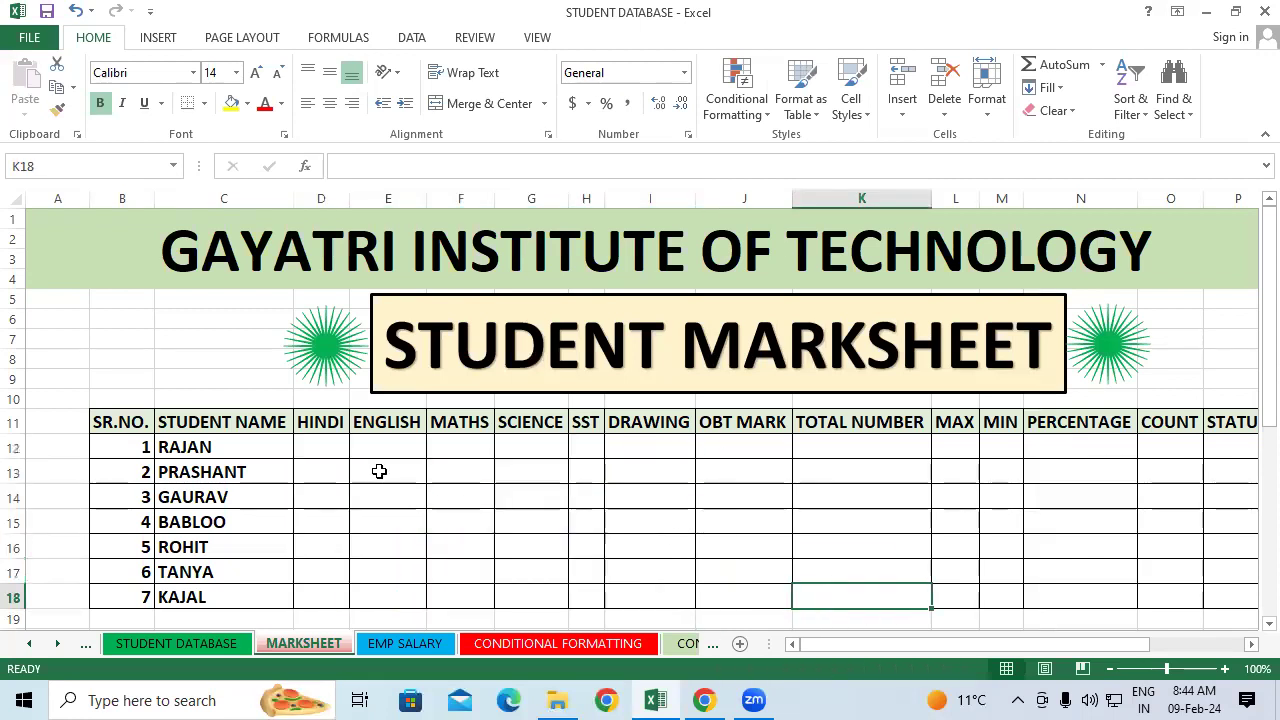
- Enter =RANDBETWEEN(34,80) in D12 and fill it across the six subjects and down all seven students to I18
{"action": "left_click", "coordinate": [333, 449]}
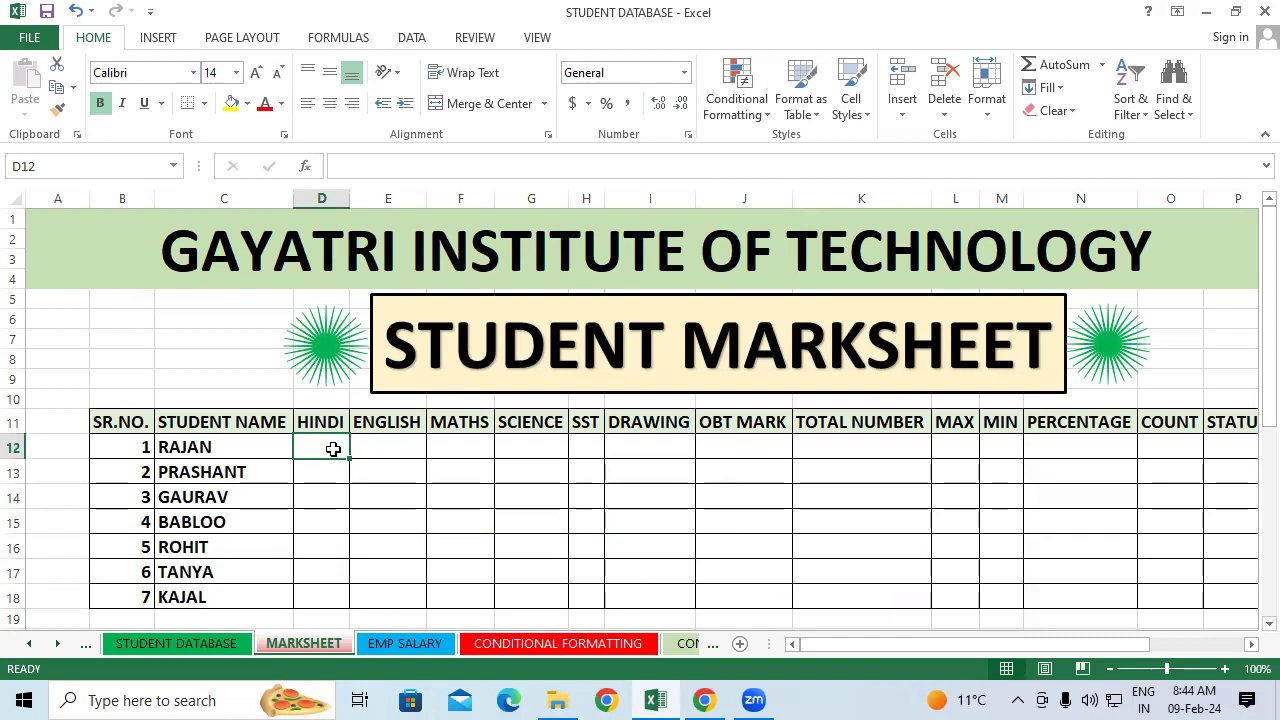
{"action": "type", "text": "=randbet"}
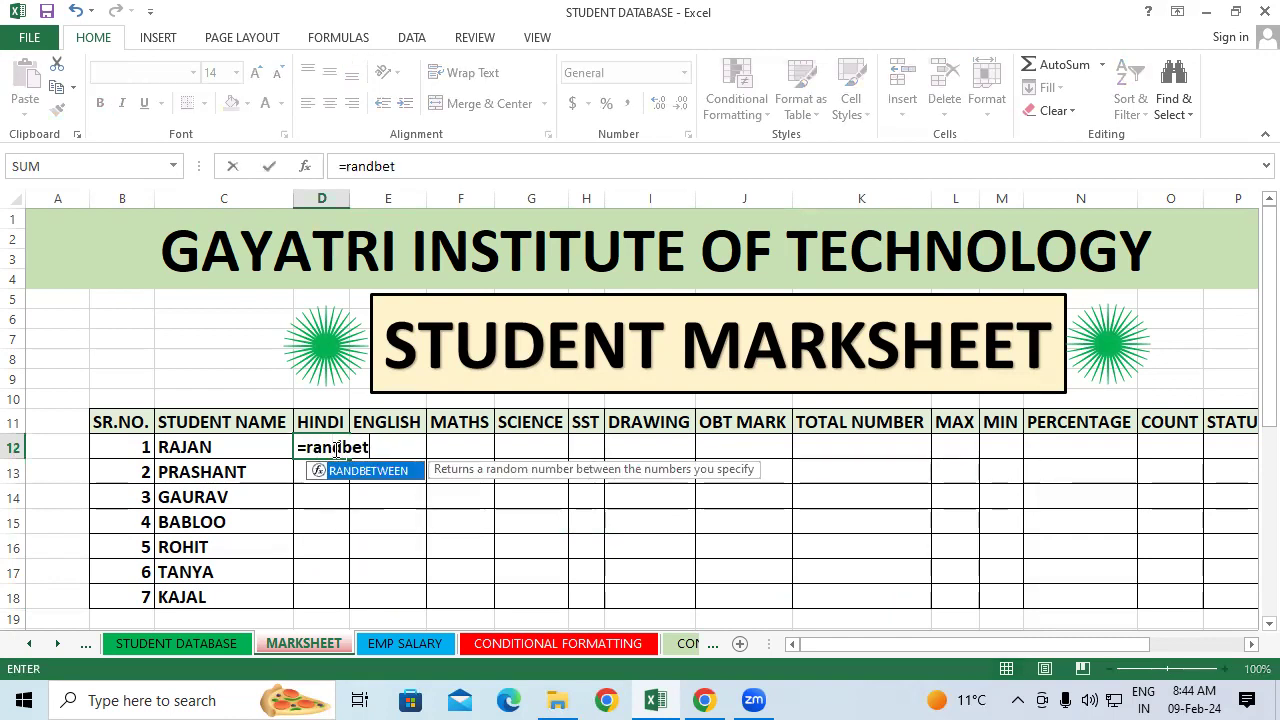
{"action": "key", "text": "Tab"}
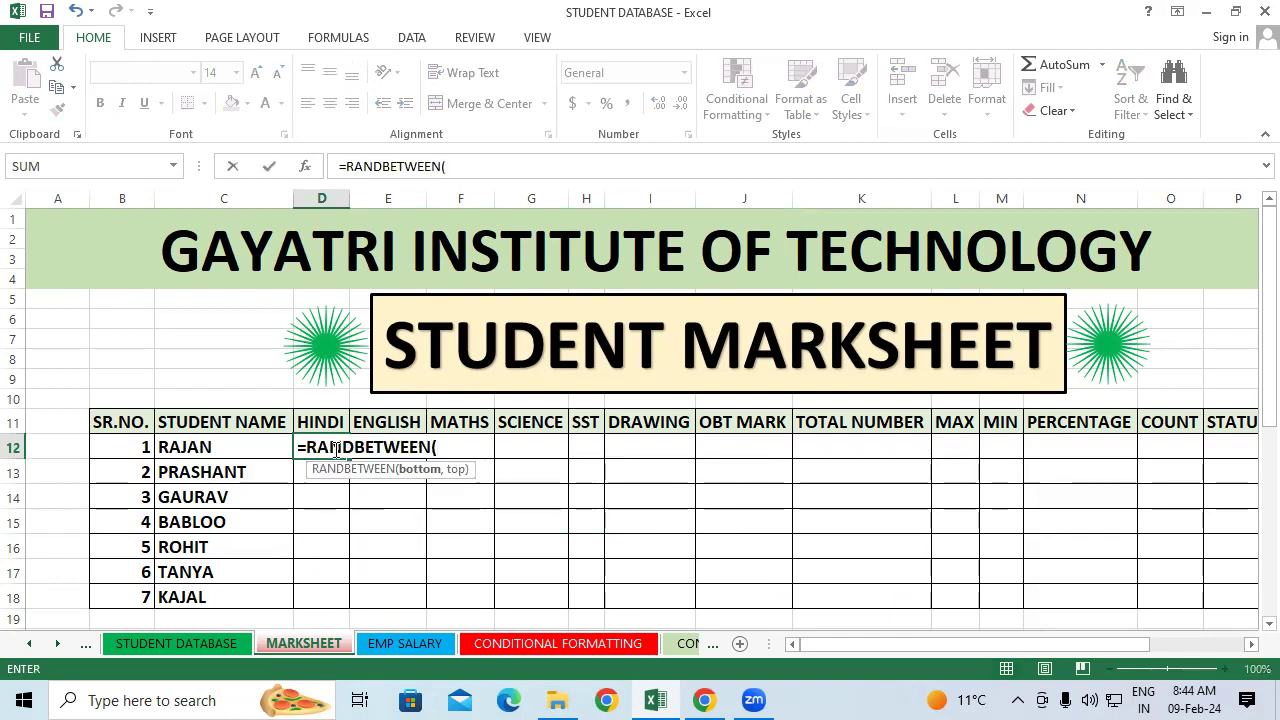
{"action": "type", "text": "34,8"}
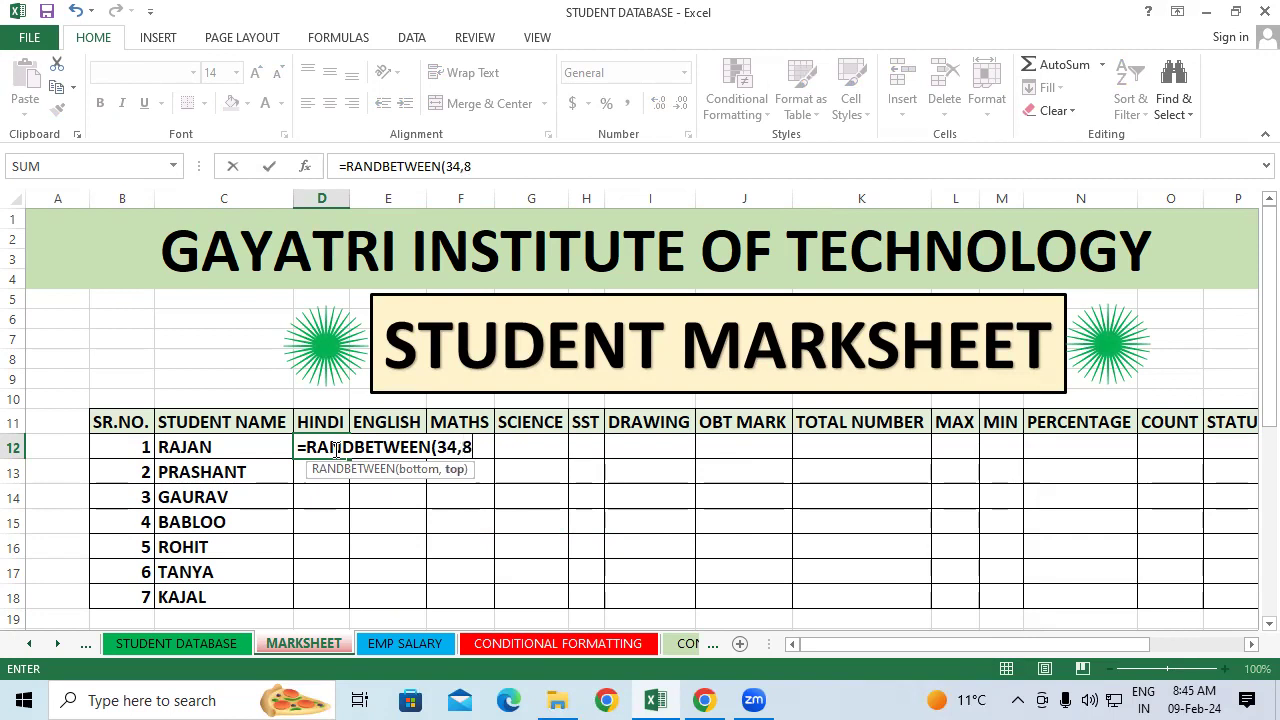
{"action": "type", "text": "0)"}
{"action": "key", "text": "Return"}
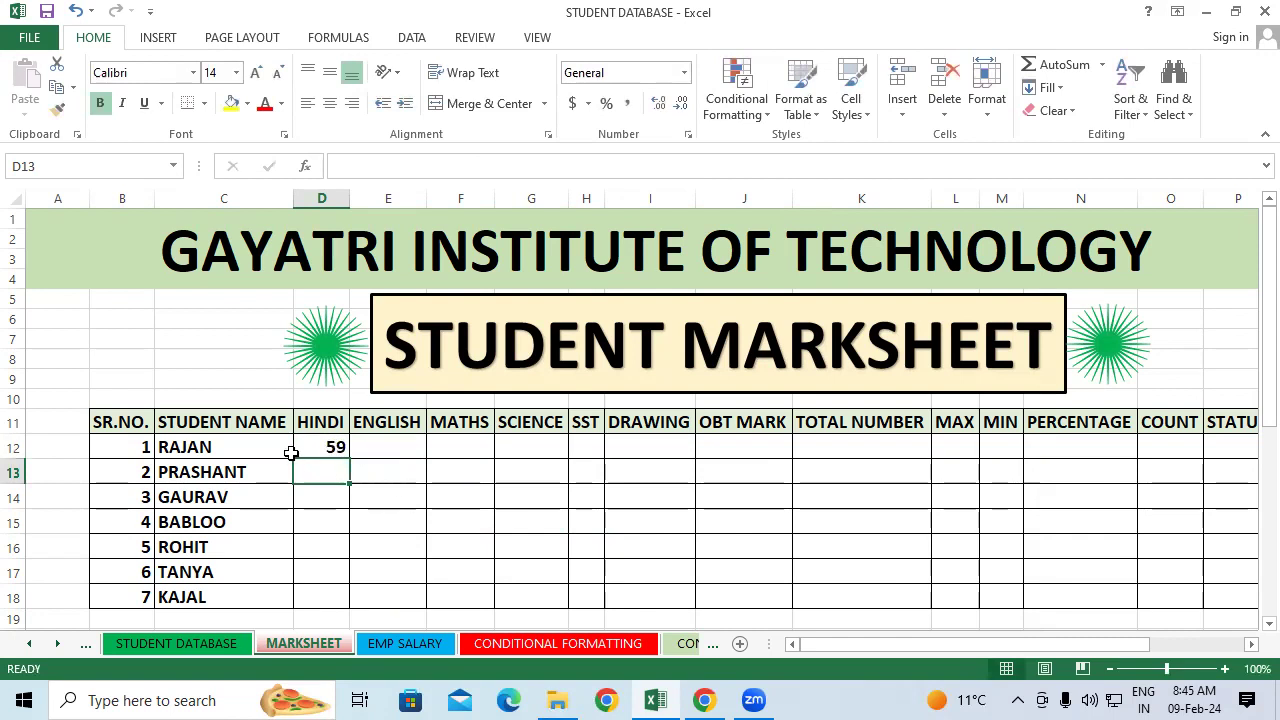
{"action": "left_click", "coordinate": [332, 448]}
{"action": "left_click_drag", "start_coordinate": [353, 455], "coordinate": [694, 612]}
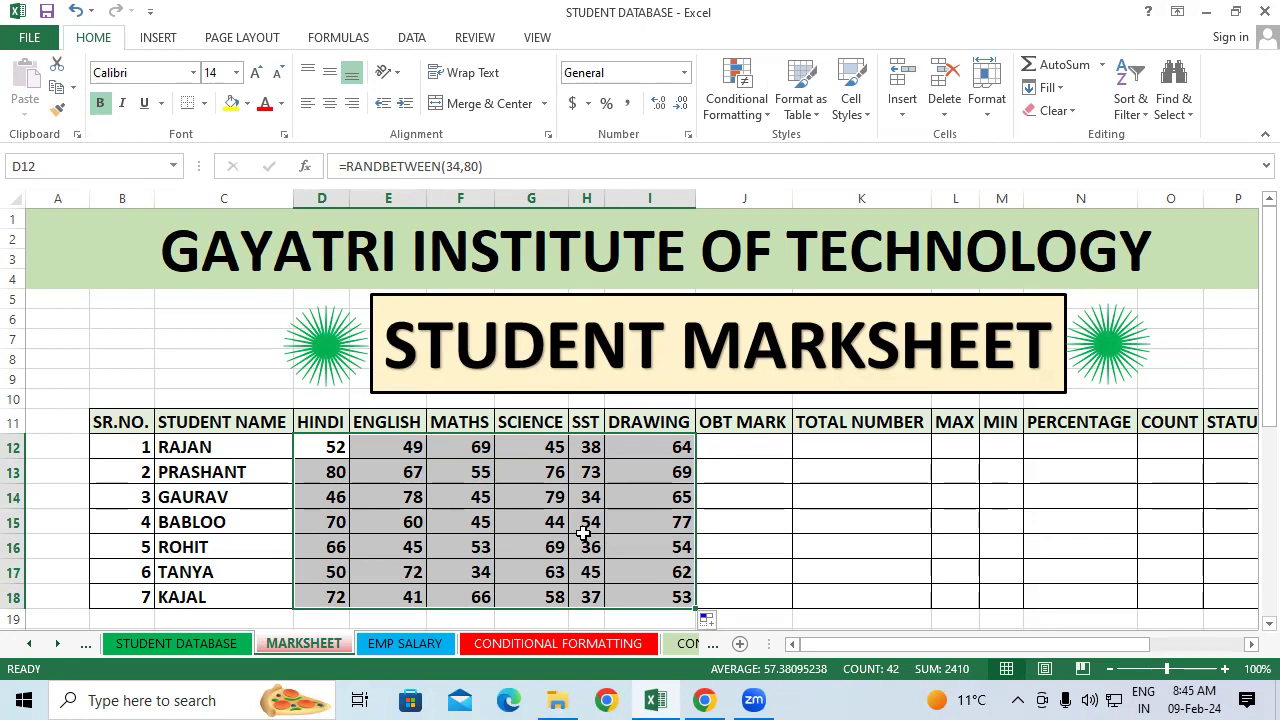
- Enter and leave edit mode in empty cells of columns K to M to watch how the random marks recalculate
{"action": "left_click", "coordinate": [993, 500]}
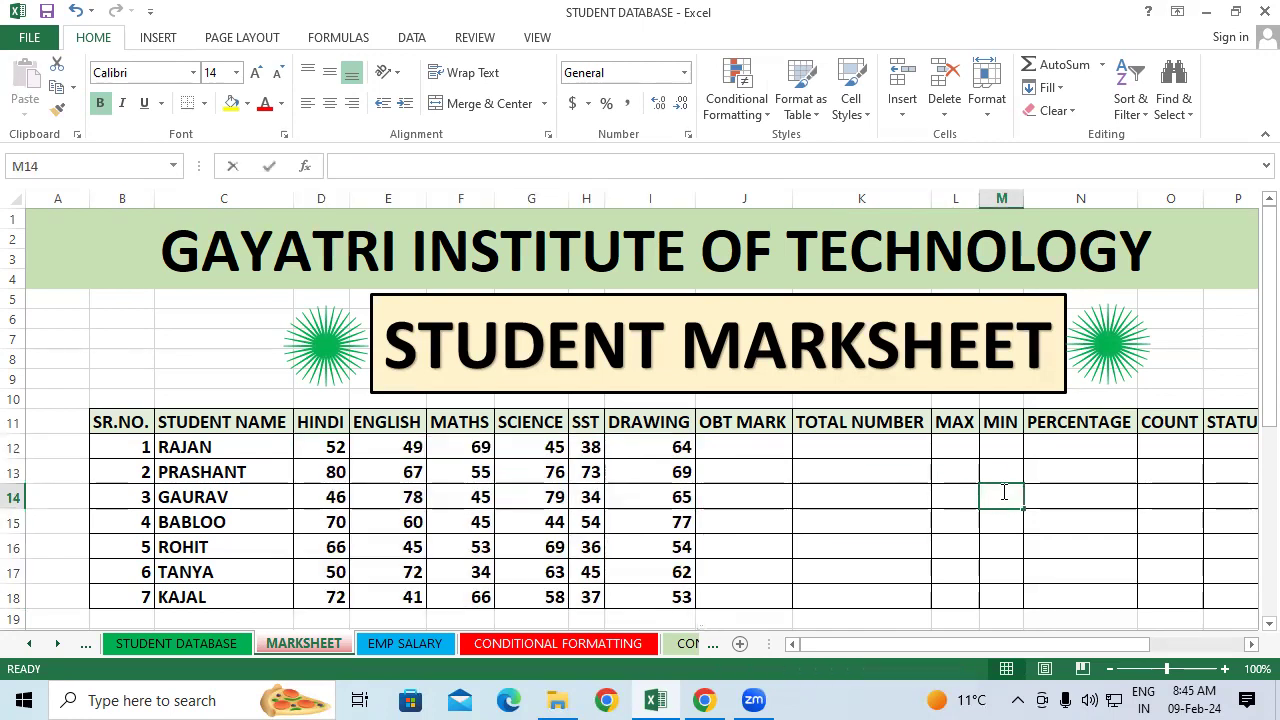
{"action": "left_click", "coordinate": [866, 520]}
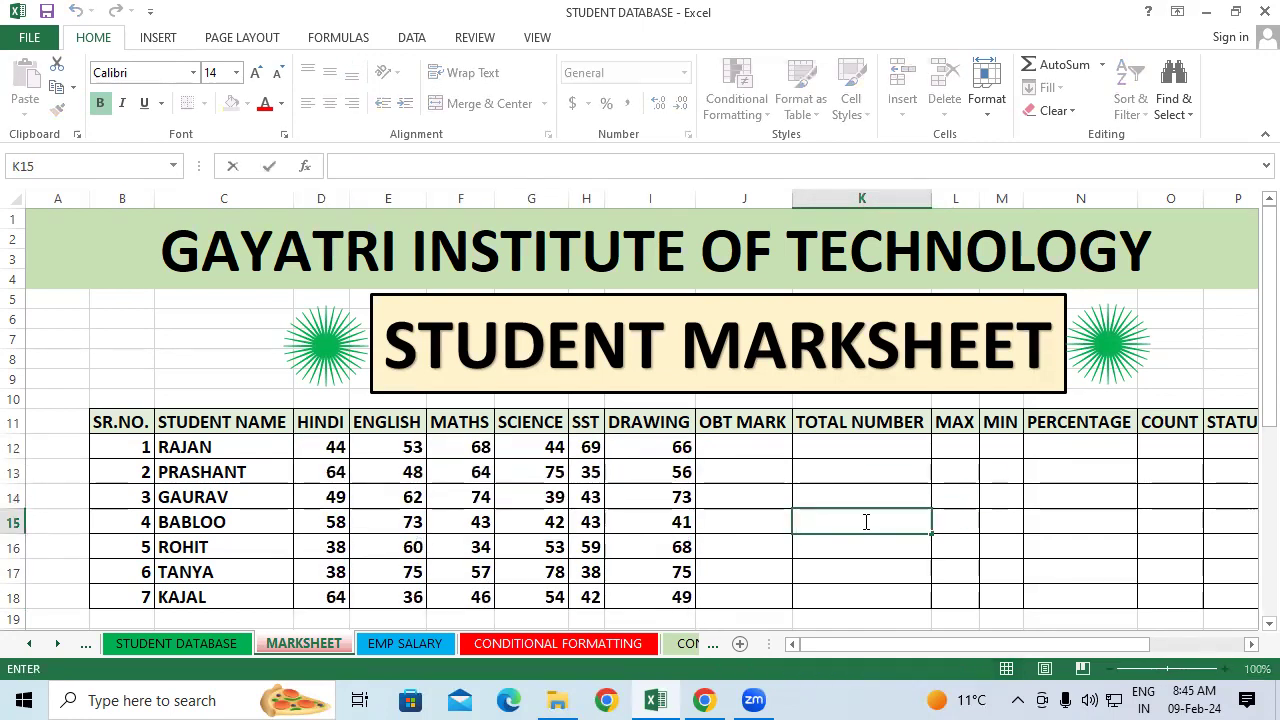
{"action": "key", "text": "Up"}
{"action": "key", "text": "Up"}
{"action": "key", "text": "Up"}
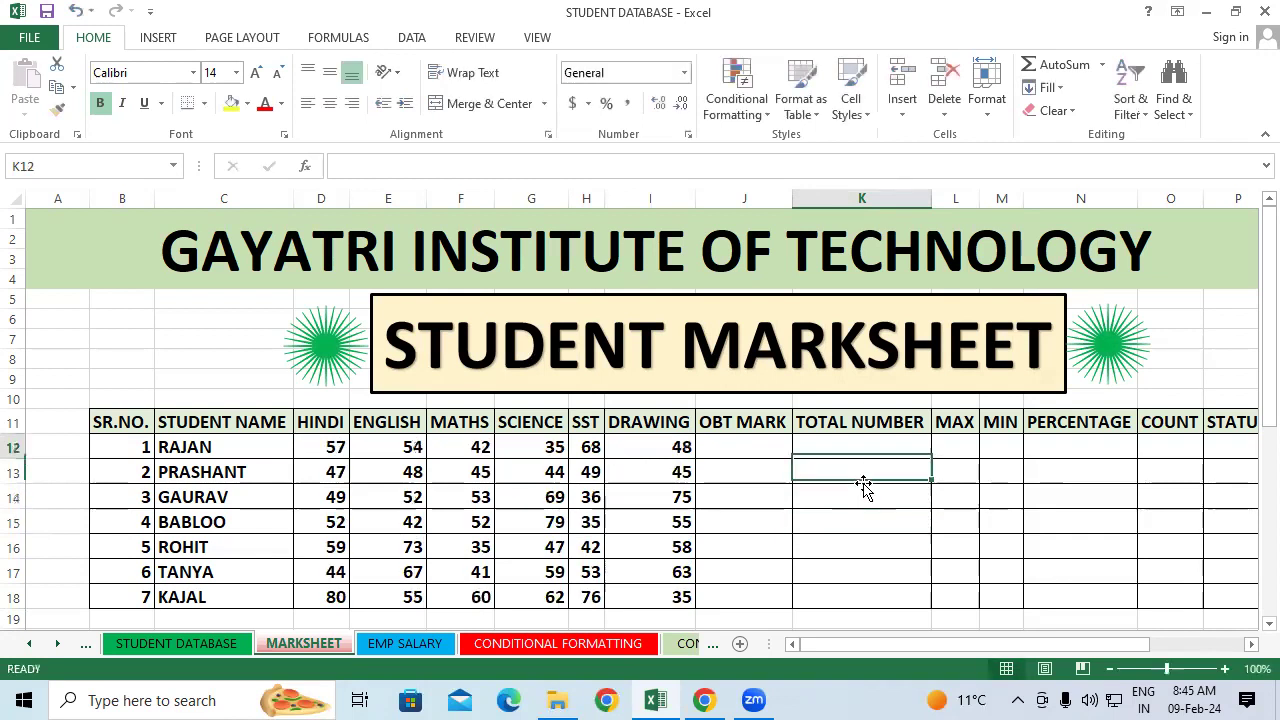
{"action": "double_click", "coordinate": [888, 477]}
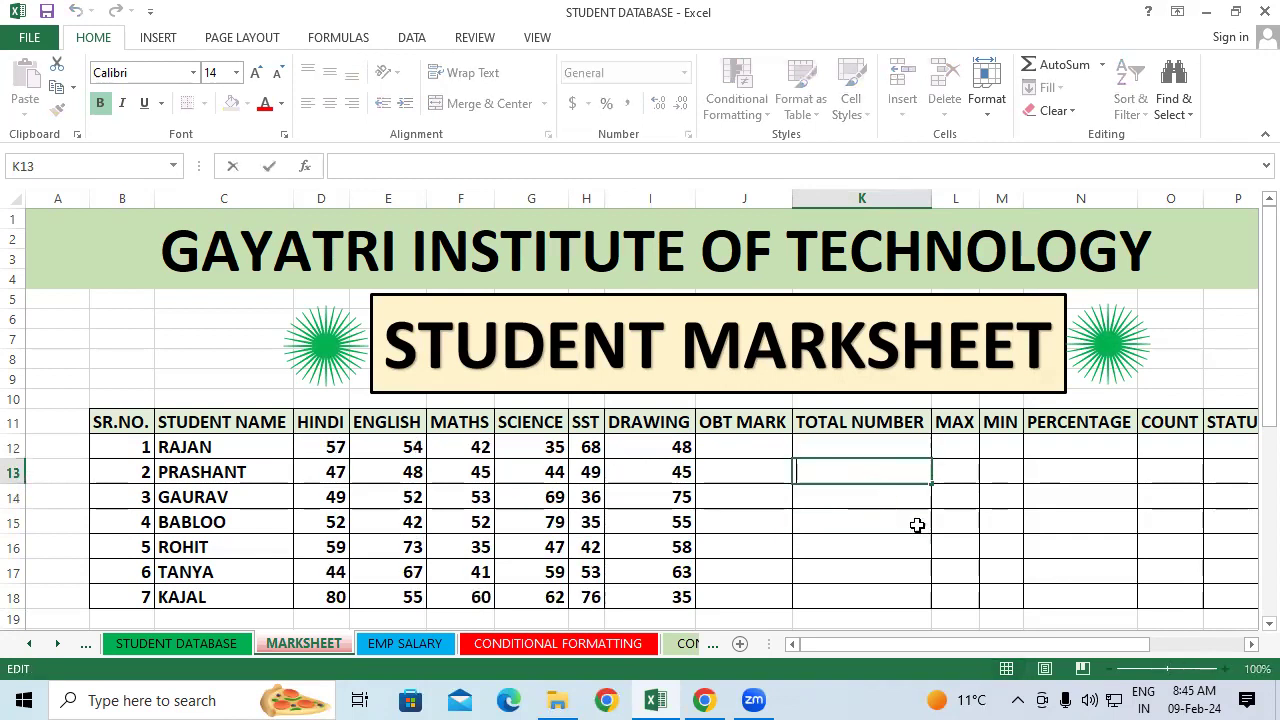
{"action": "left_click", "coordinate": [947, 530]}
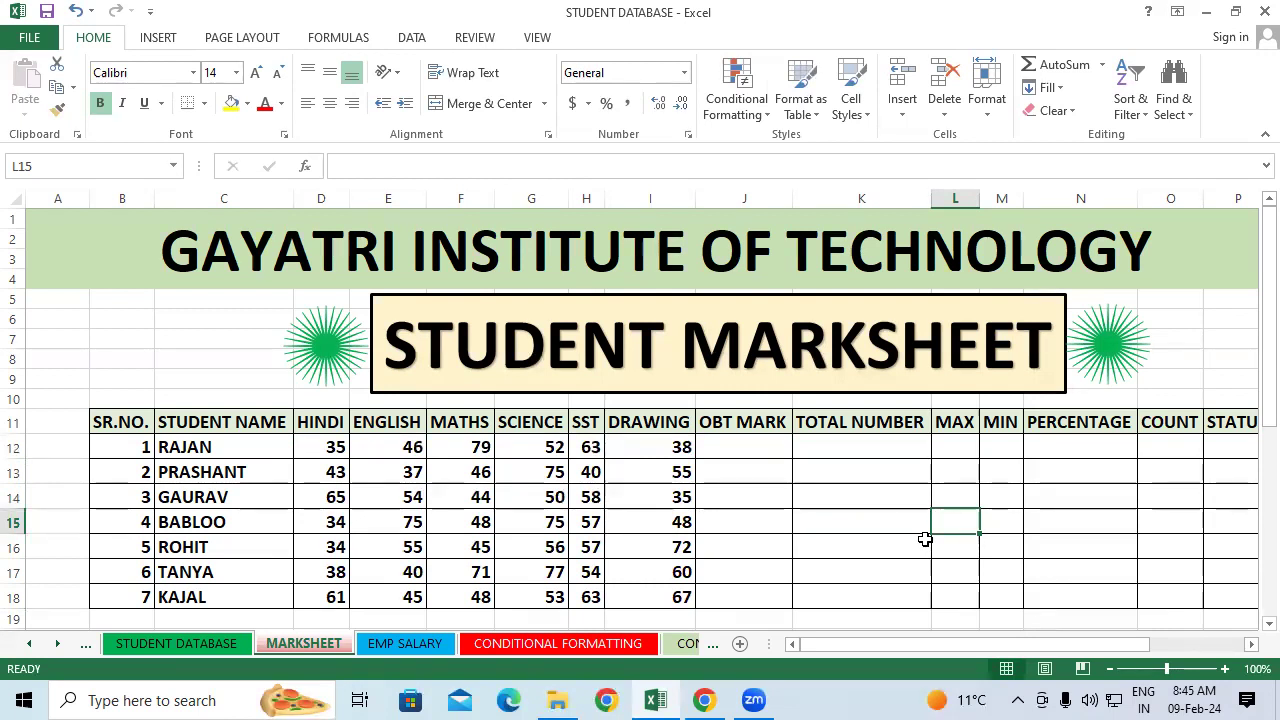
- Convert the random marks in D12:I18 to fixed numbers by copying them and using Paste Special with Values in place
{"action": "left_click_drag", "start_coordinate": [324, 446], "coordinate": [650, 596]}
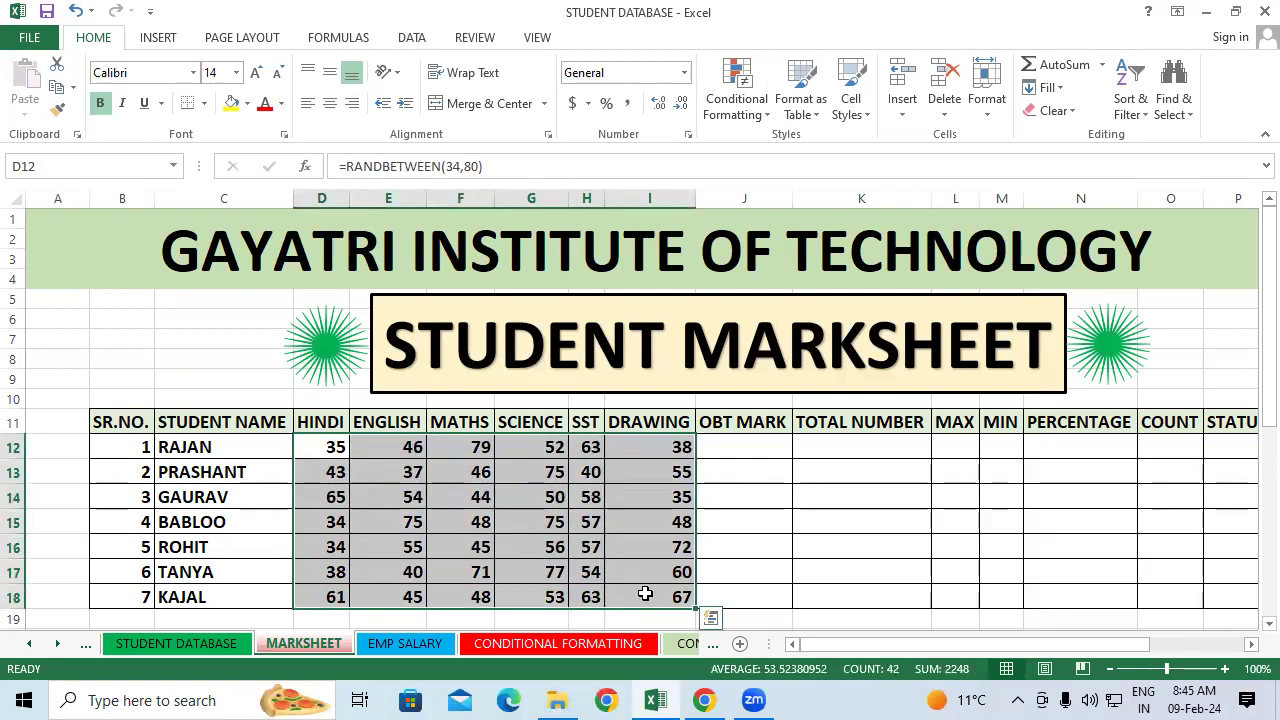
{"action": "right_click", "coordinate": [568, 528]}
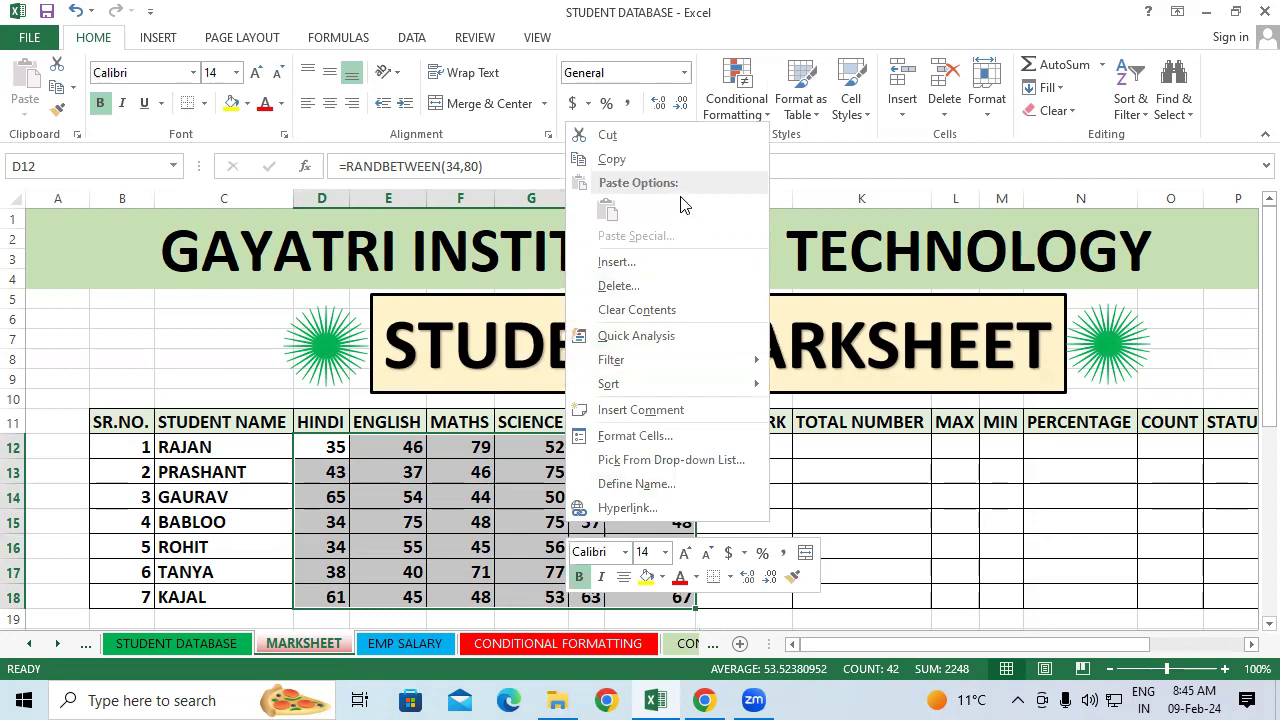
{"action": "left_click", "coordinate": [652, 156]}
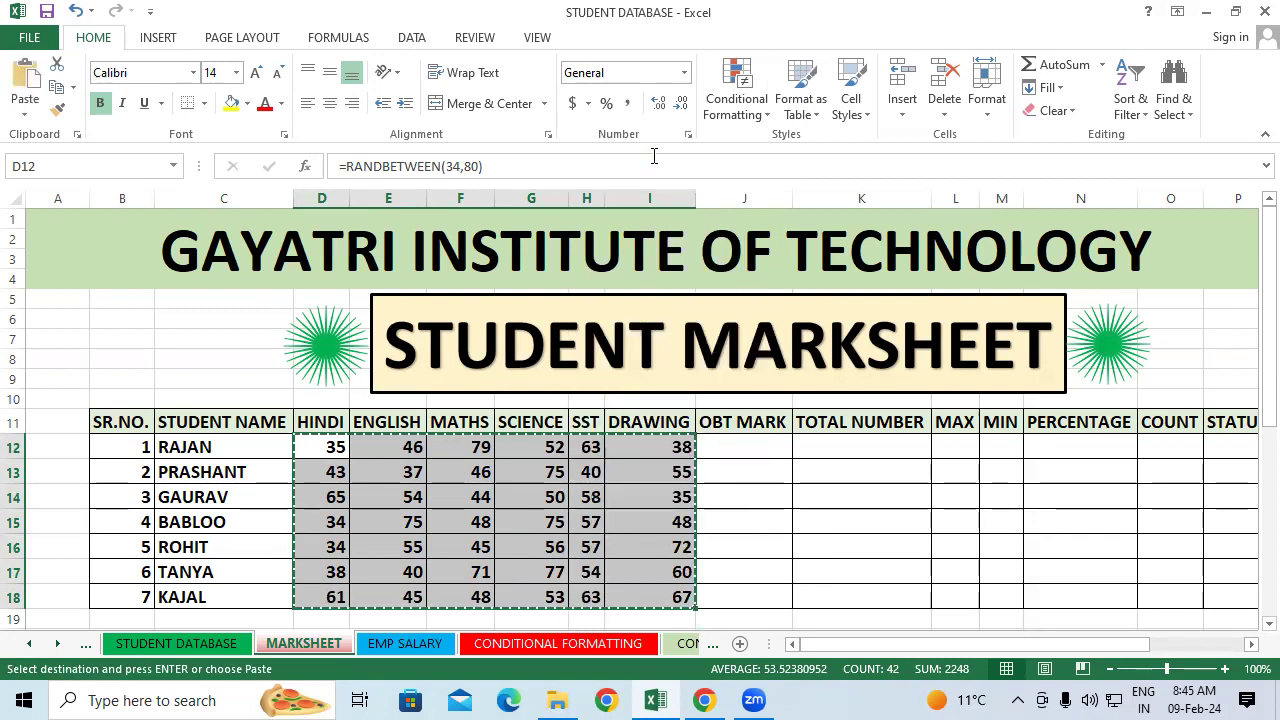
{"action": "right_click", "coordinate": [391, 473]}
{"action": "left_click", "coordinate": [500, 204]}
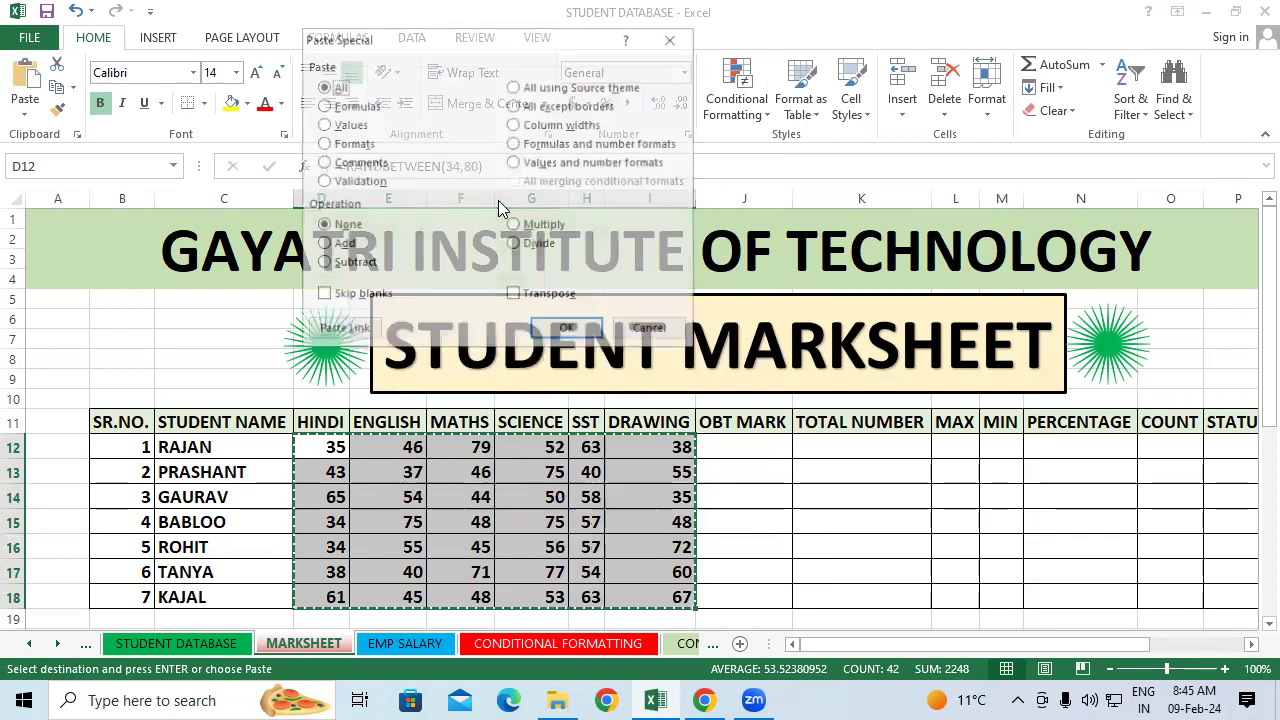
{"action": "left_click", "coordinate": [340, 124]}
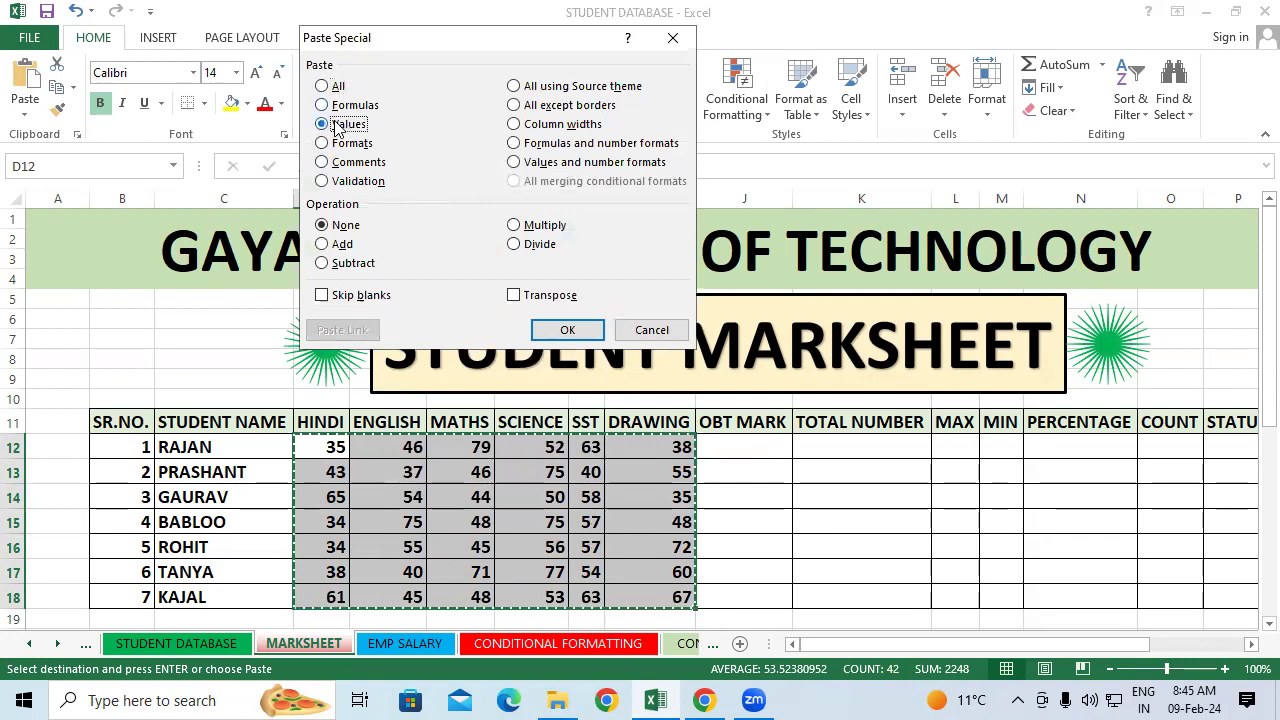
{"action": "left_click", "coordinate": [565, 333]}
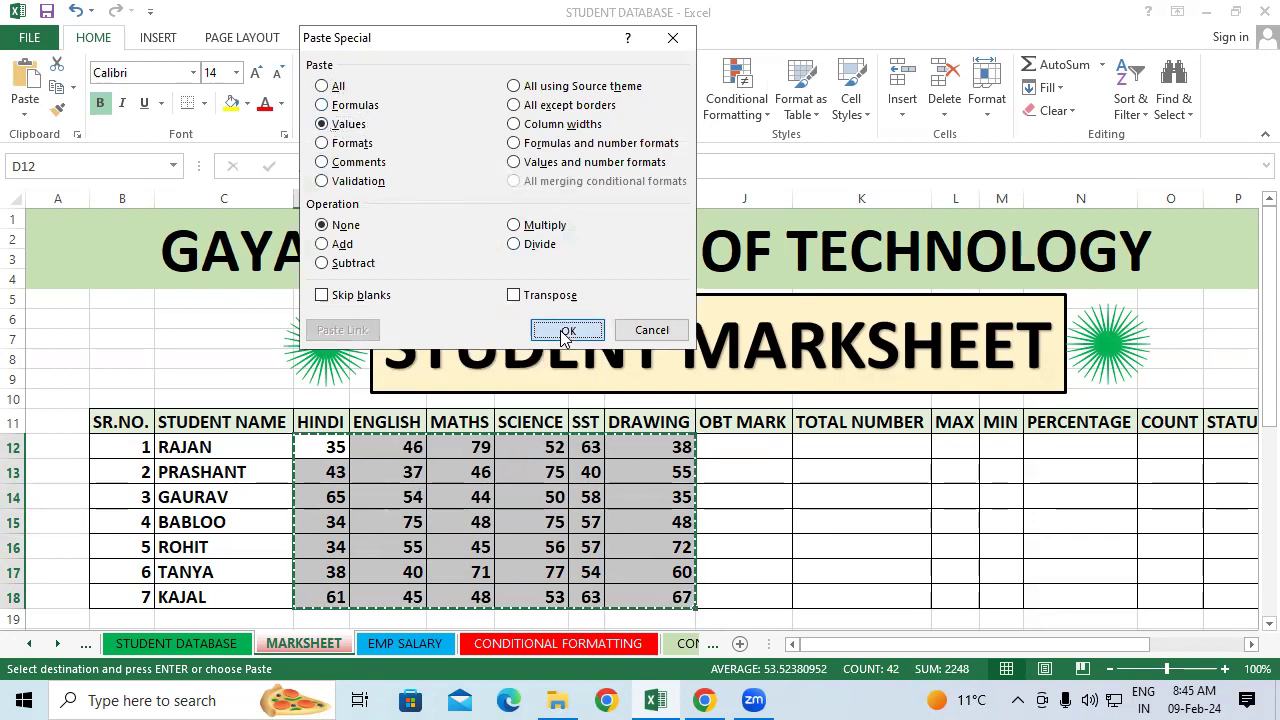
- Edit and leave several empty cells beside the marks to check whether the pasted values still recalculate
{"action": "left_click", "coordinate": [719, 513]}
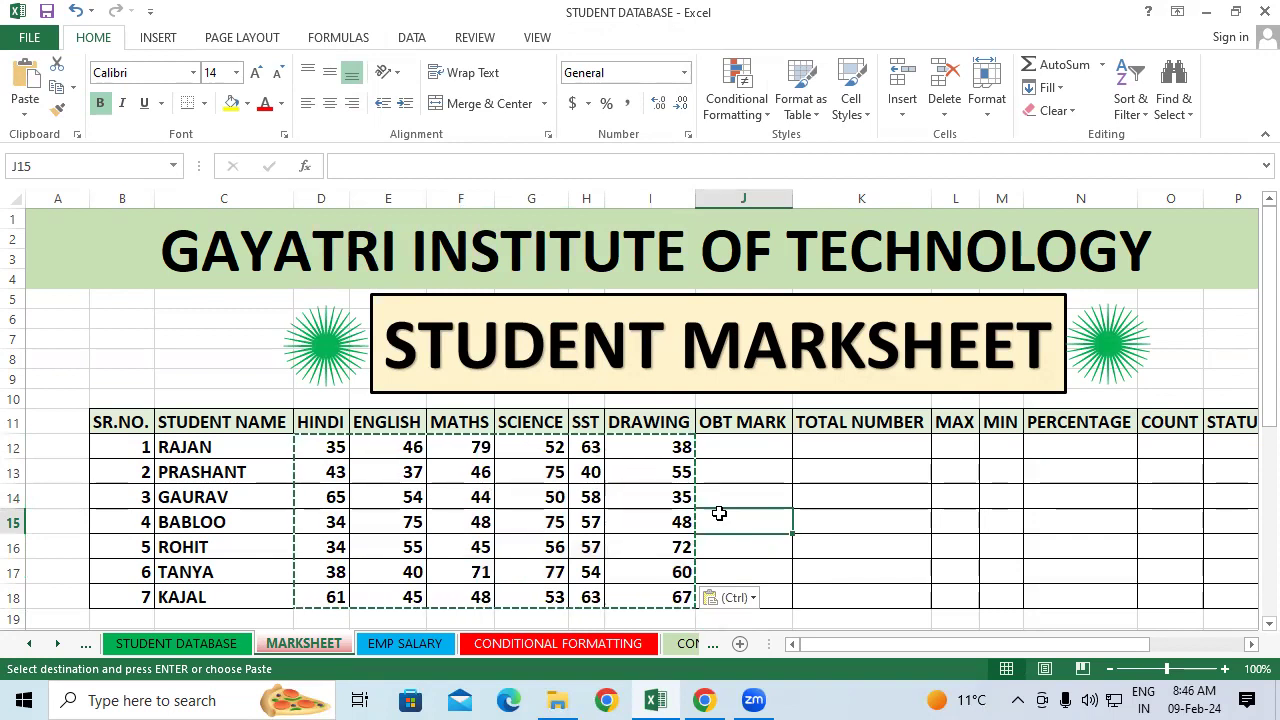
{"action": "double_click", "coordinate": [914, 517]}
{"action": "double_click", "coordinate": [1029, 511]}
{"action": "double_click", "coordinate": [818, 509]}
{"action": "left_click", "coordinate": [818, 510]}
{"action": "left_click", "coordinate": [918, 534]}
{"action": "double_click", "coordinate": [998, 540]}
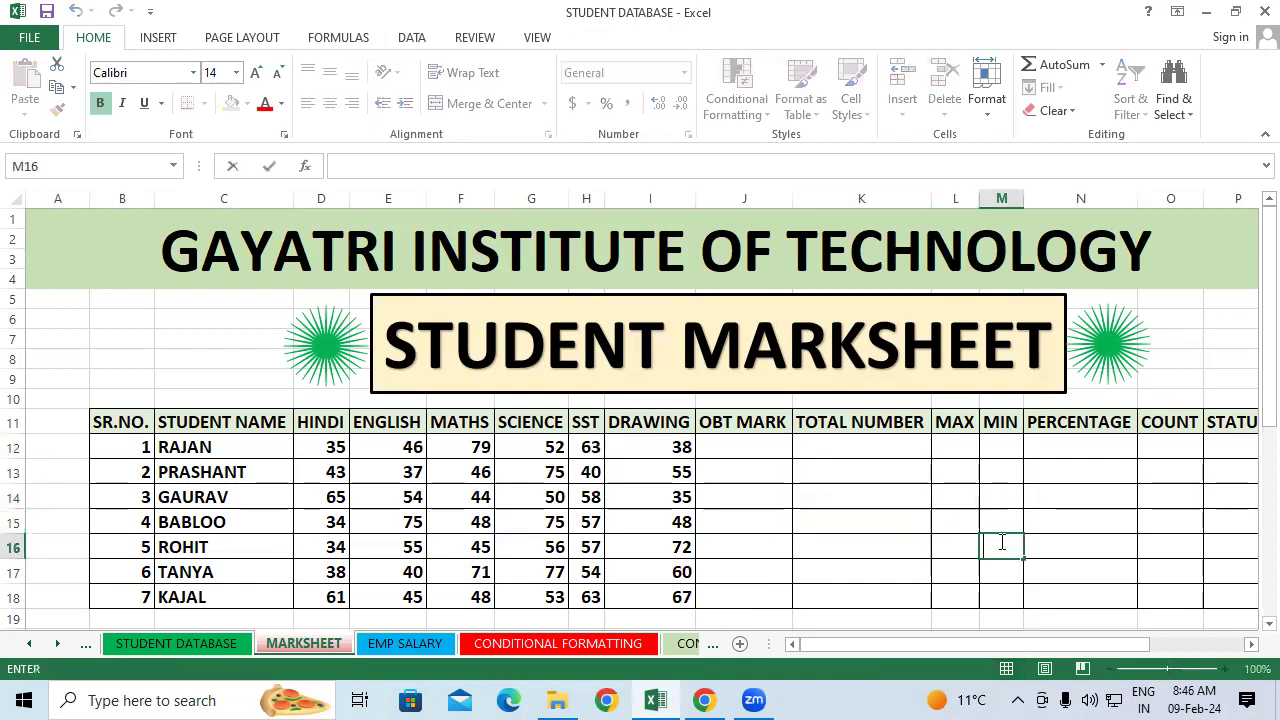
{"action": "double_click", "coordinate": [888, 542]}
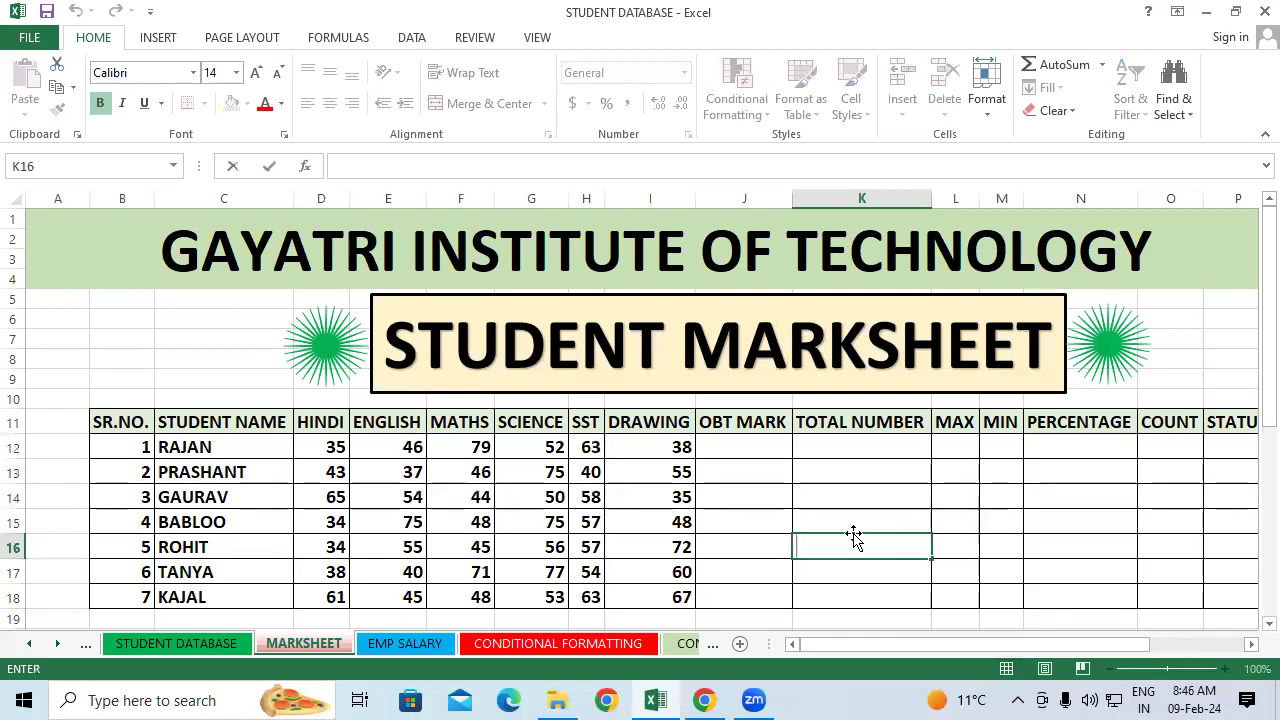
- Enter =SUM(D12:I12) in J12 to calculate the first student's obtained marks
{"action": "left_click", "coordinate": [747, 444]}
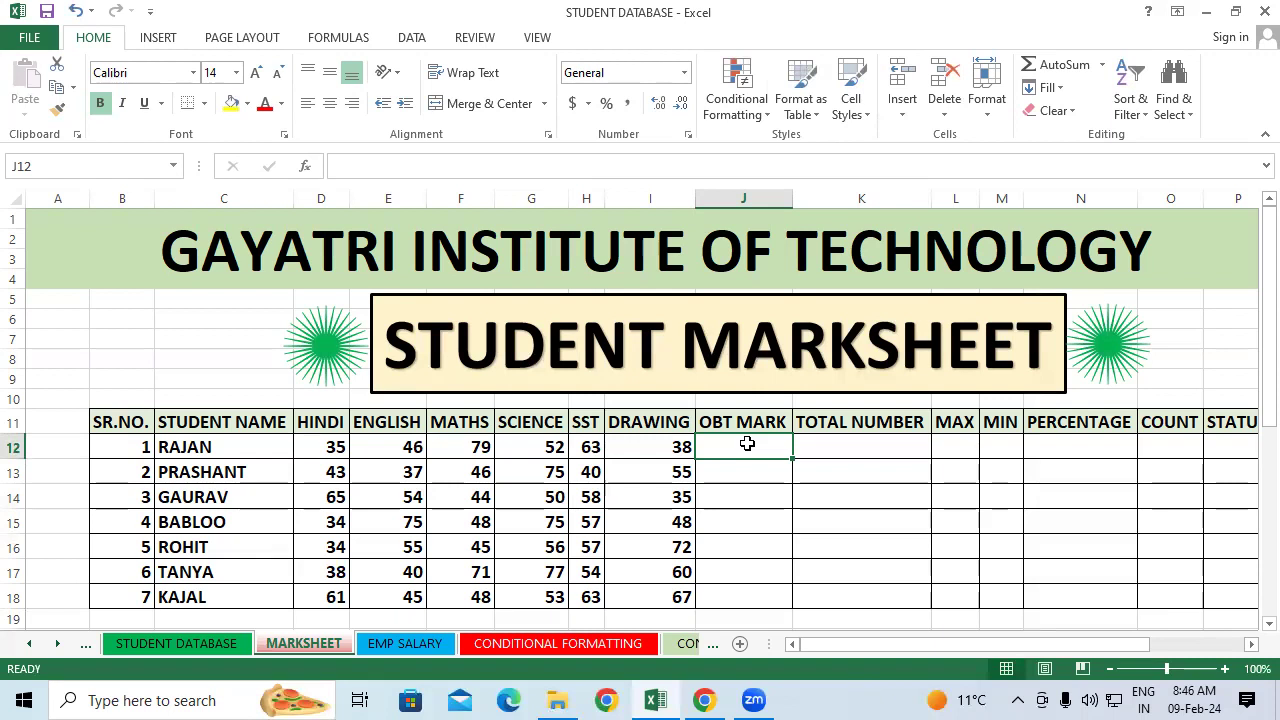
{"action": "type", "text": "=sum"}
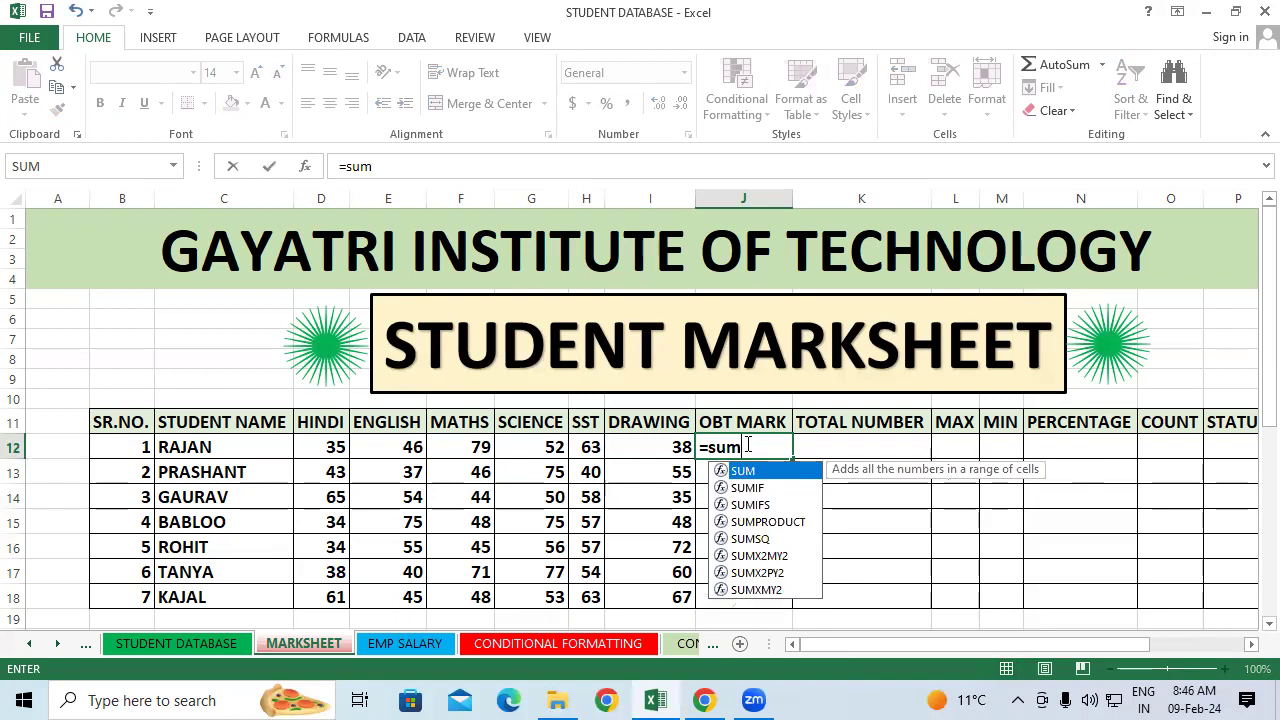
{"action": "type", "text": "("}
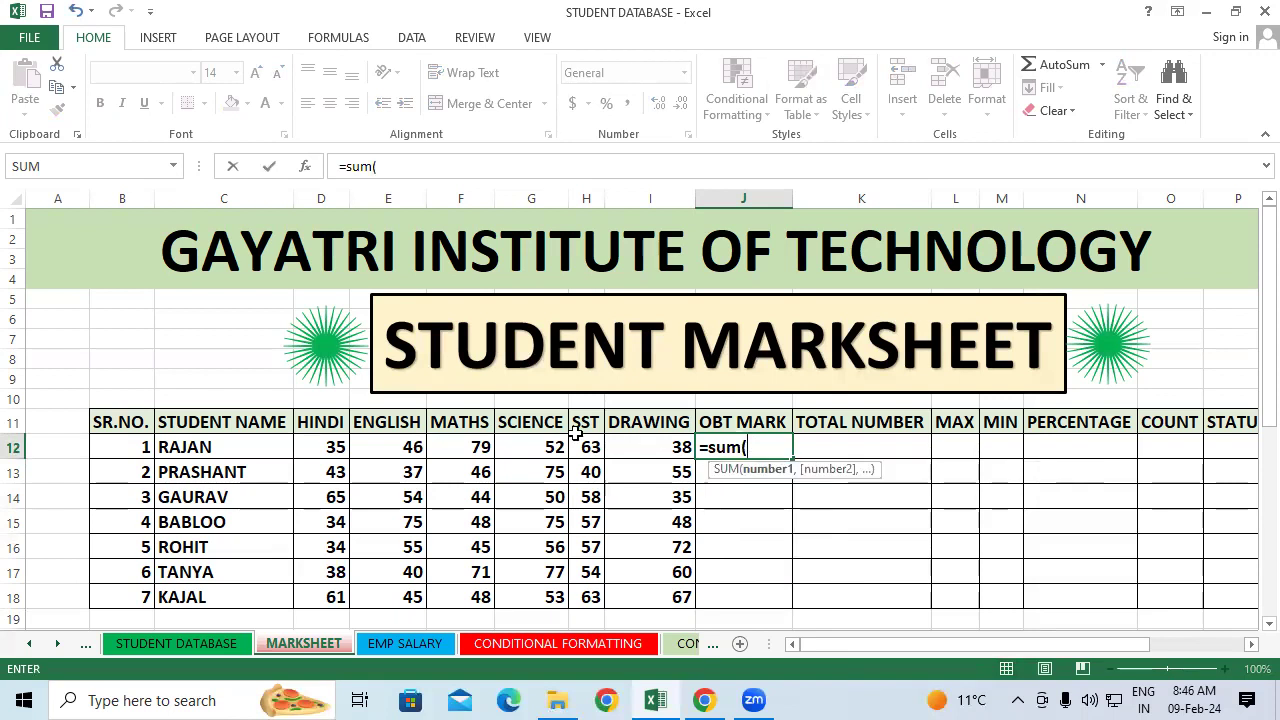
{"action": "left_click_drag", "start_coordinate": [331, 449], "coordinate": [623, 451]}
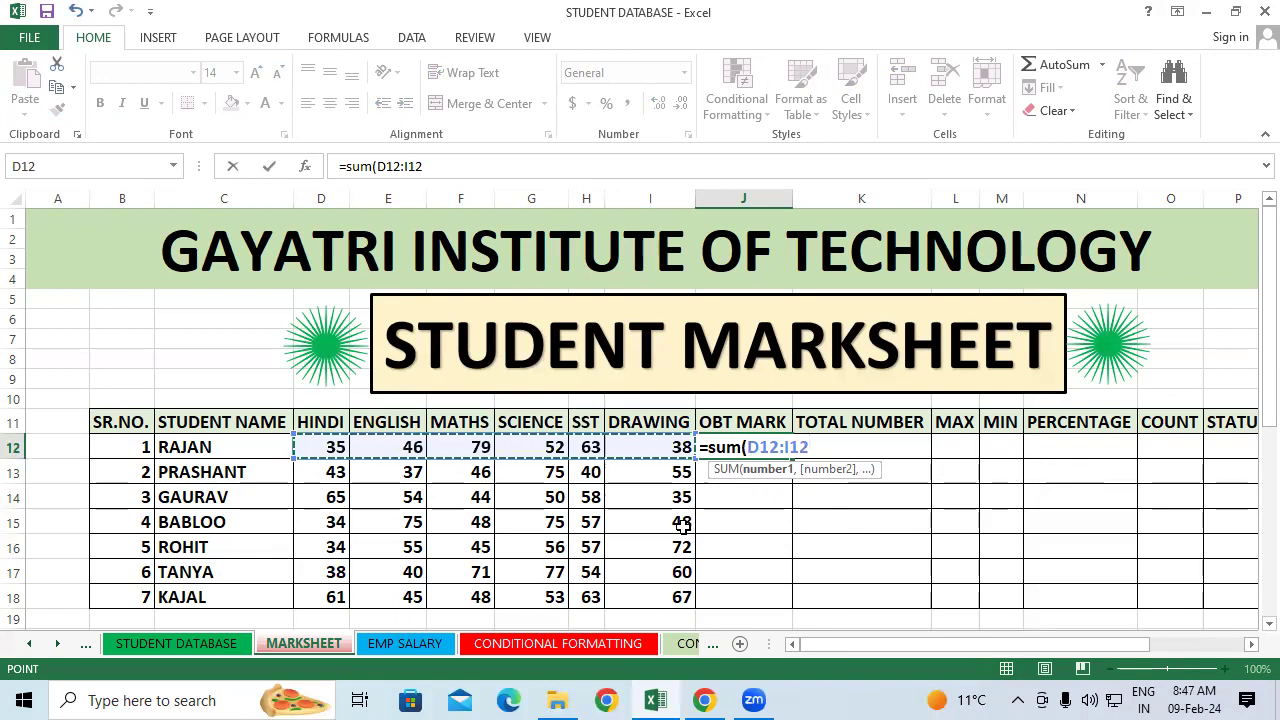
{"action": "type", "text": ")"}
{"action": "key", "text": "Return"}
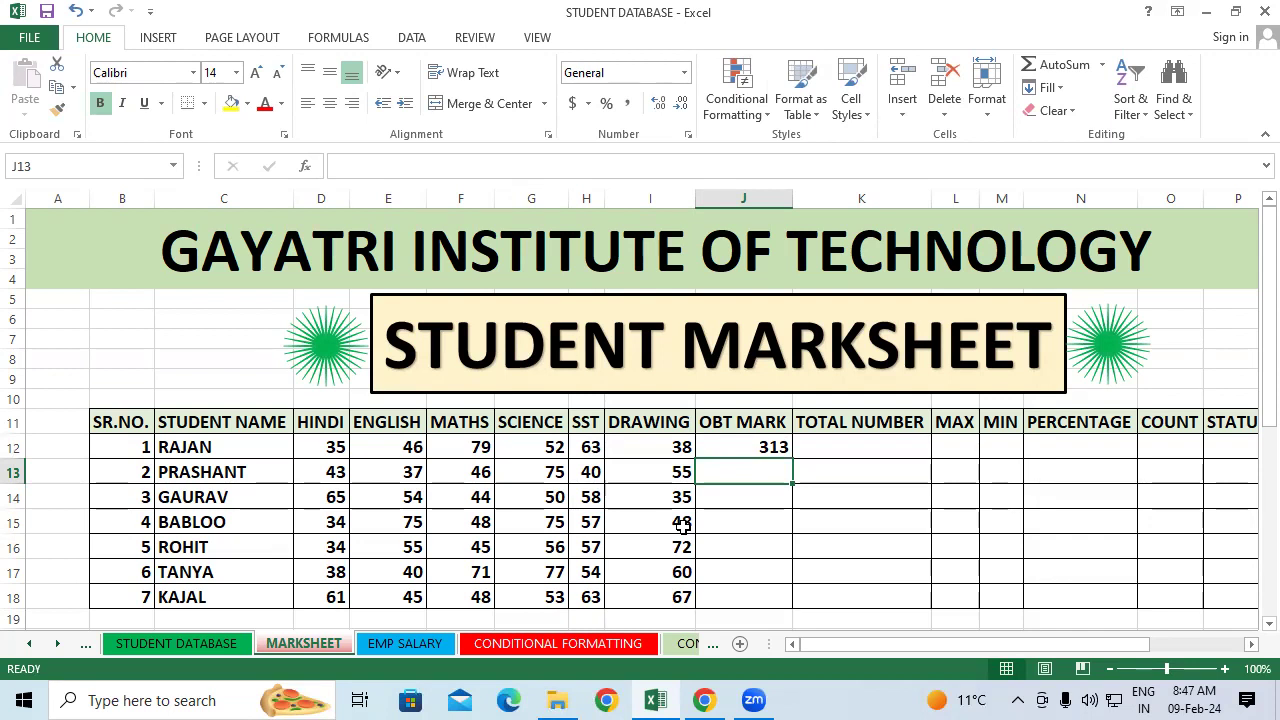
- Clear the SUM formula from the first student's OBT MARK cell, J12
{"action": "left_click", "coordinate": [723, 443]}
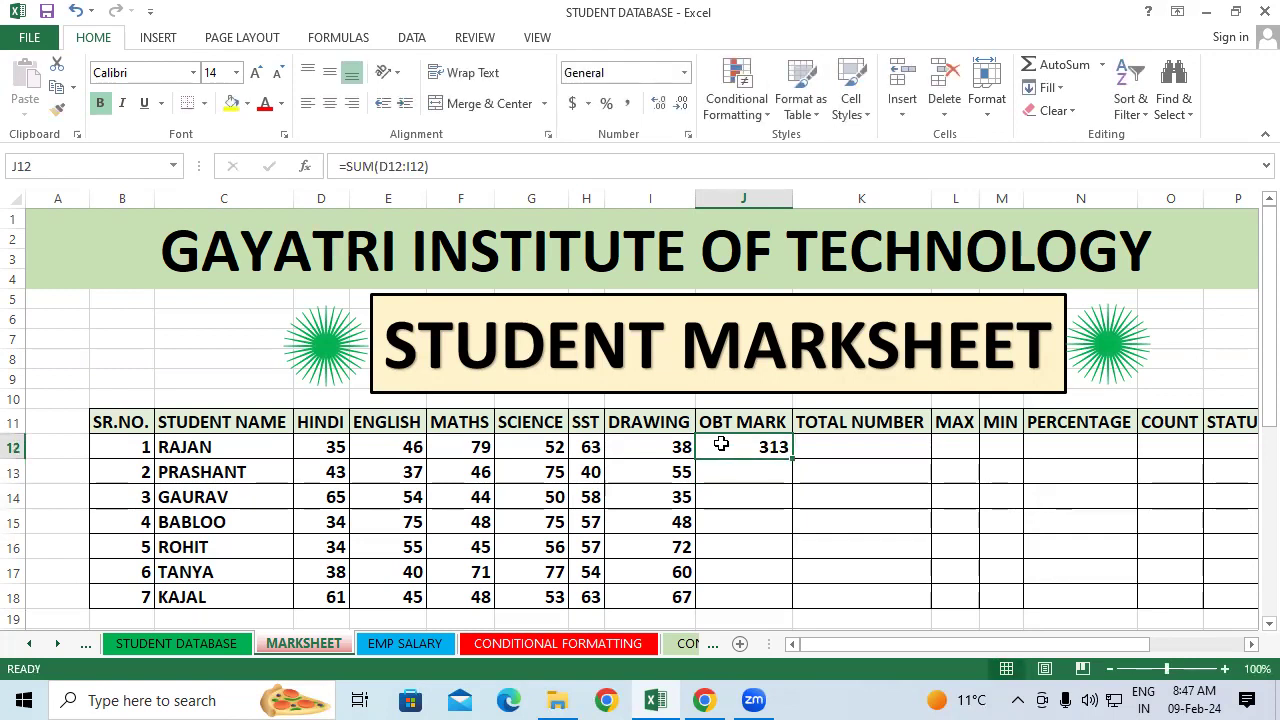
{"action": "key", "text": "Delete"}
{"action": "left_click", "coordinate": [806, 514]}
- Enter =SUM(D12:I12) in J12 again to total the six subject marks
{"action": "left_click", "coordinate": [761, 449]}
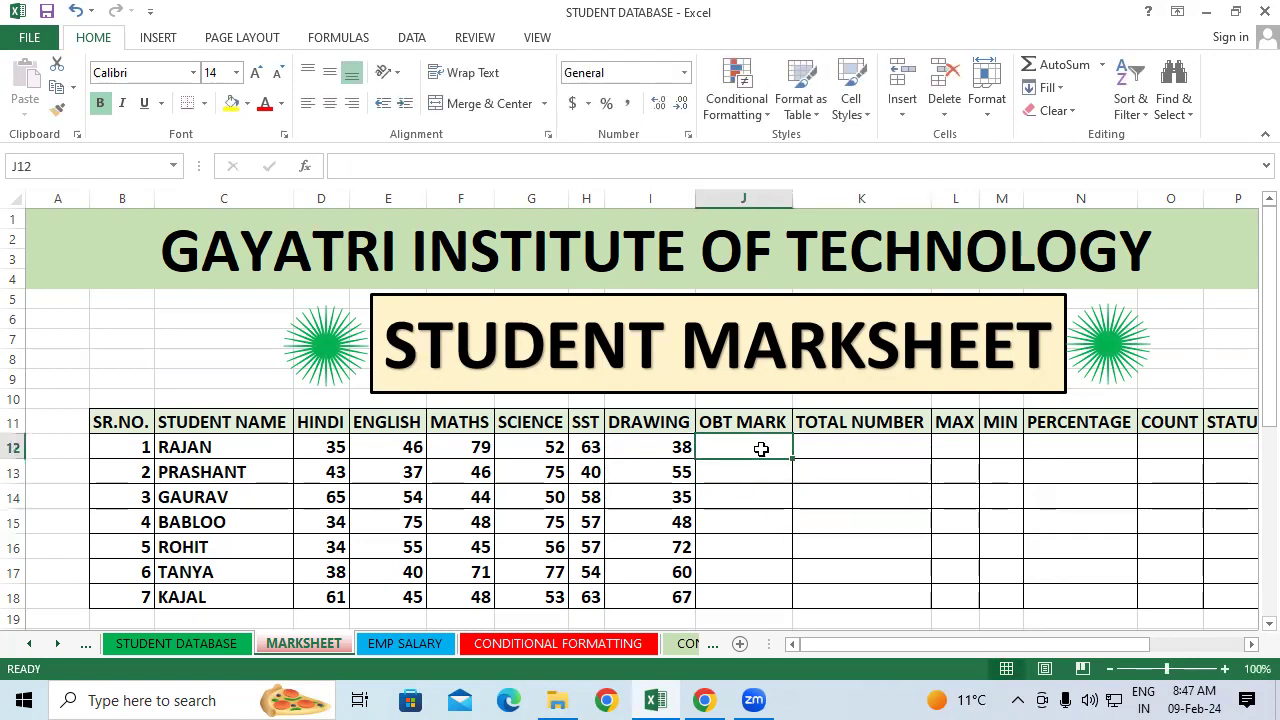
{"action": "type", "text": "=s"}
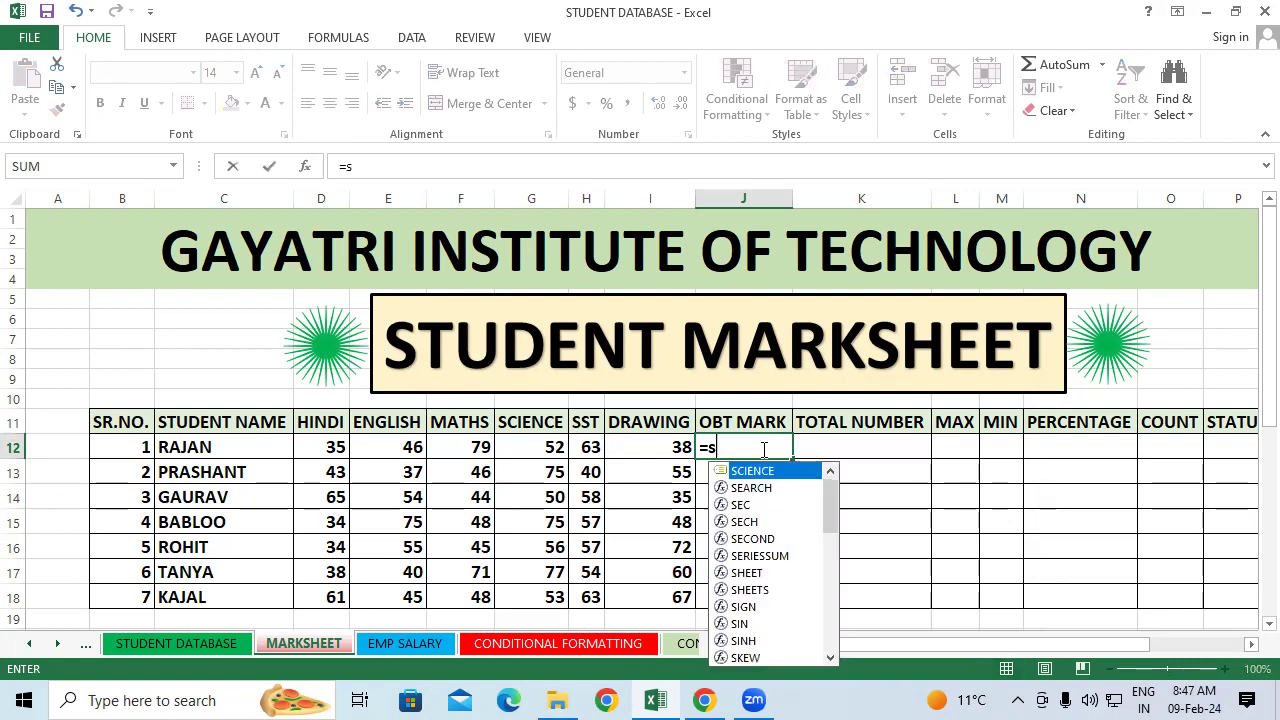
{"action": "type", "text": "um("}
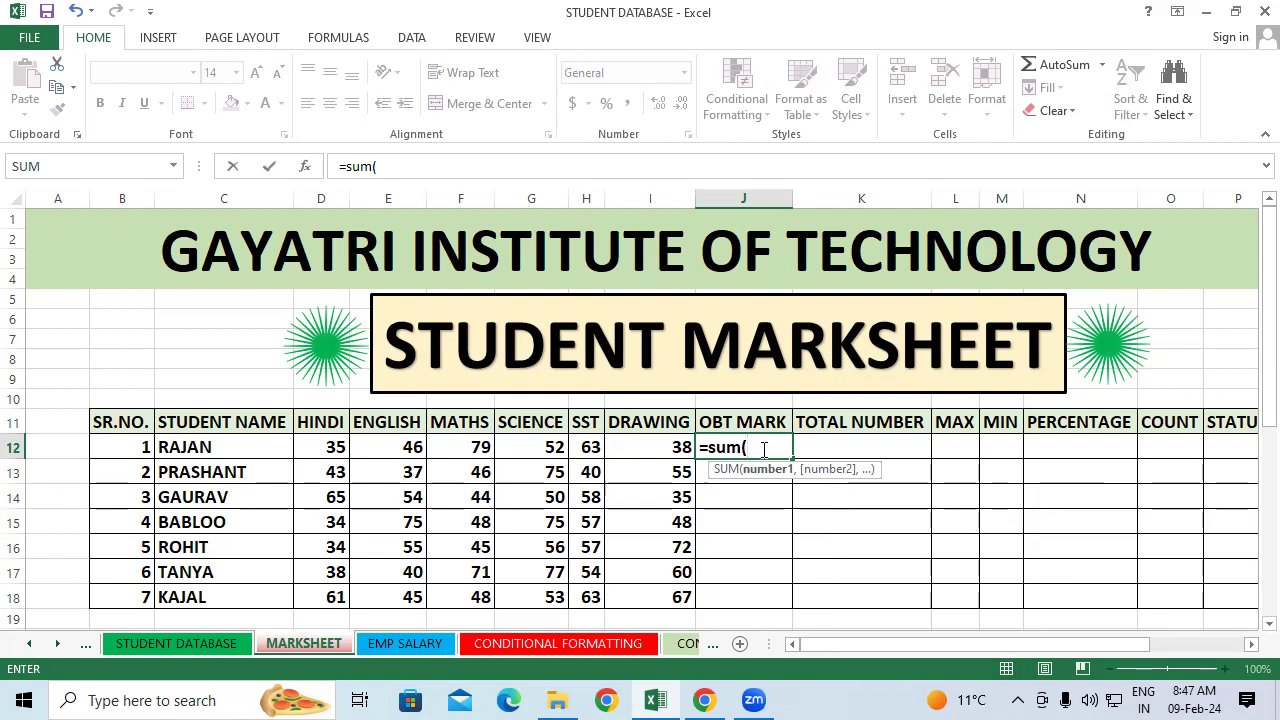
{"action": "left_click_drag", "start_coordinate": [318, 447], "coordinate": [621, 450]}
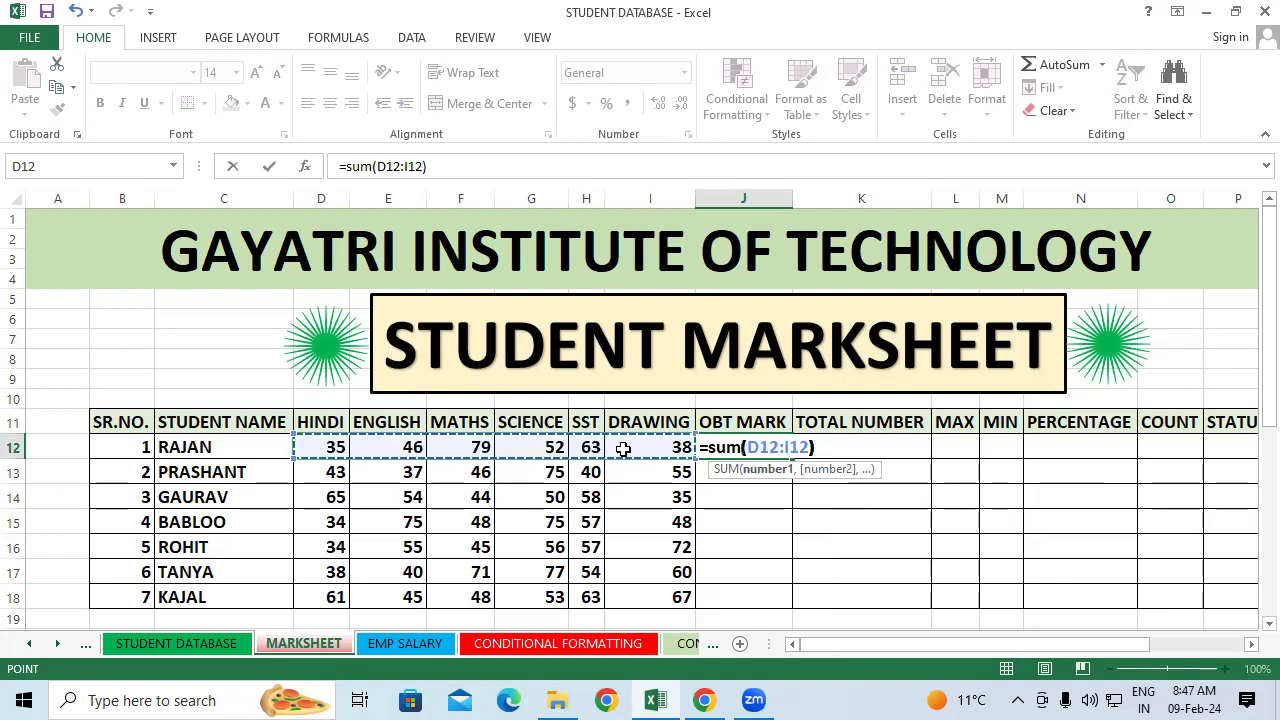
{"action": "key", "text": "Return"}
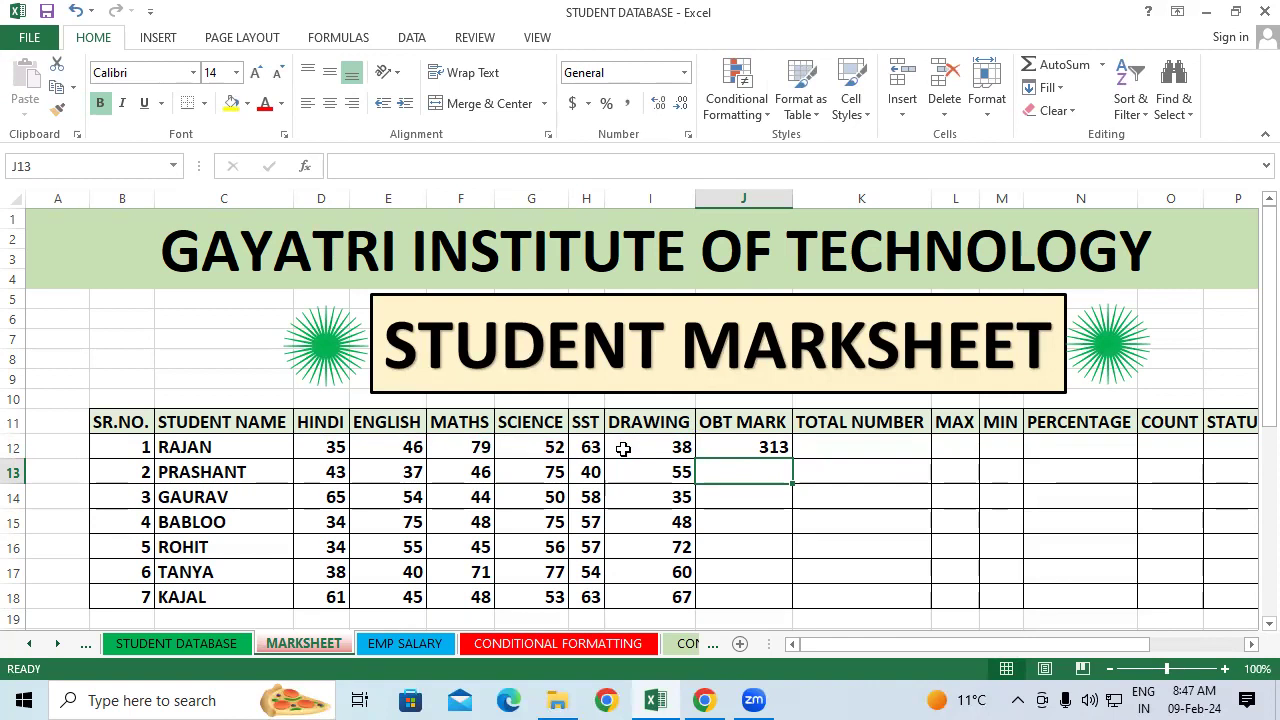
- Delete the re-entered total from J12
{"action": "left_click", "coordinate": [702, 446]}
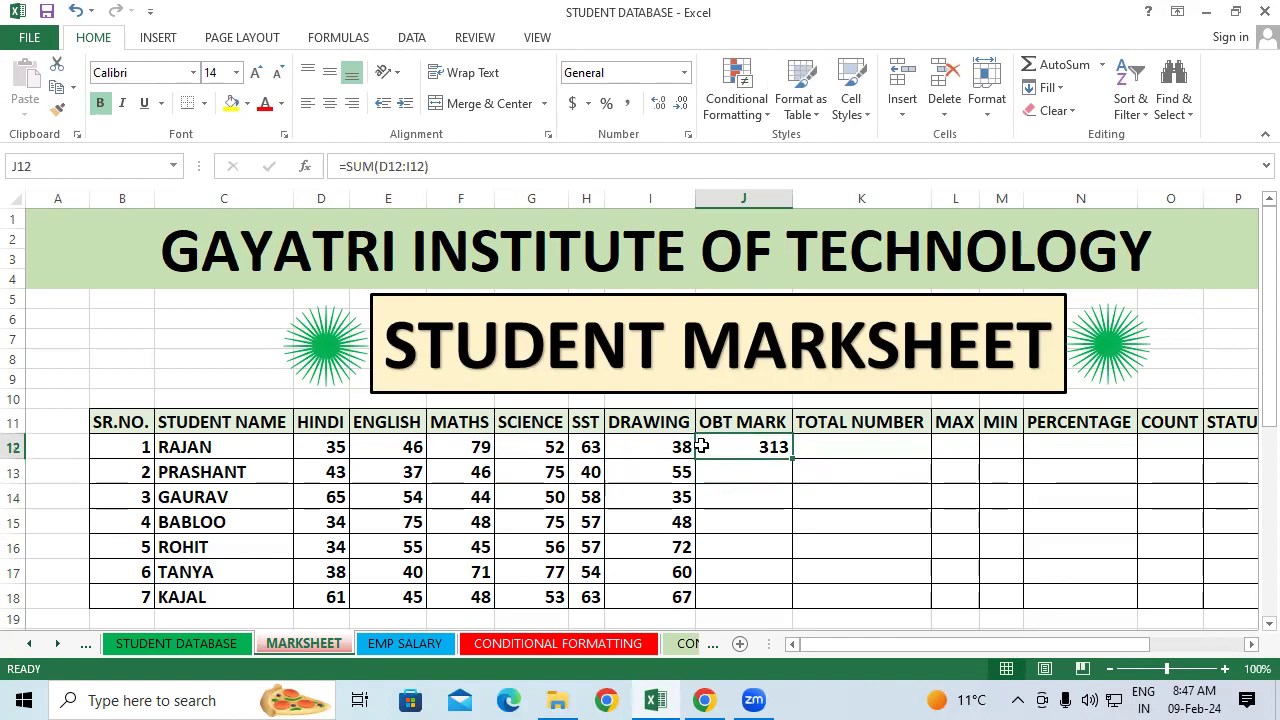
{"action": "key", "text": "Delete"}
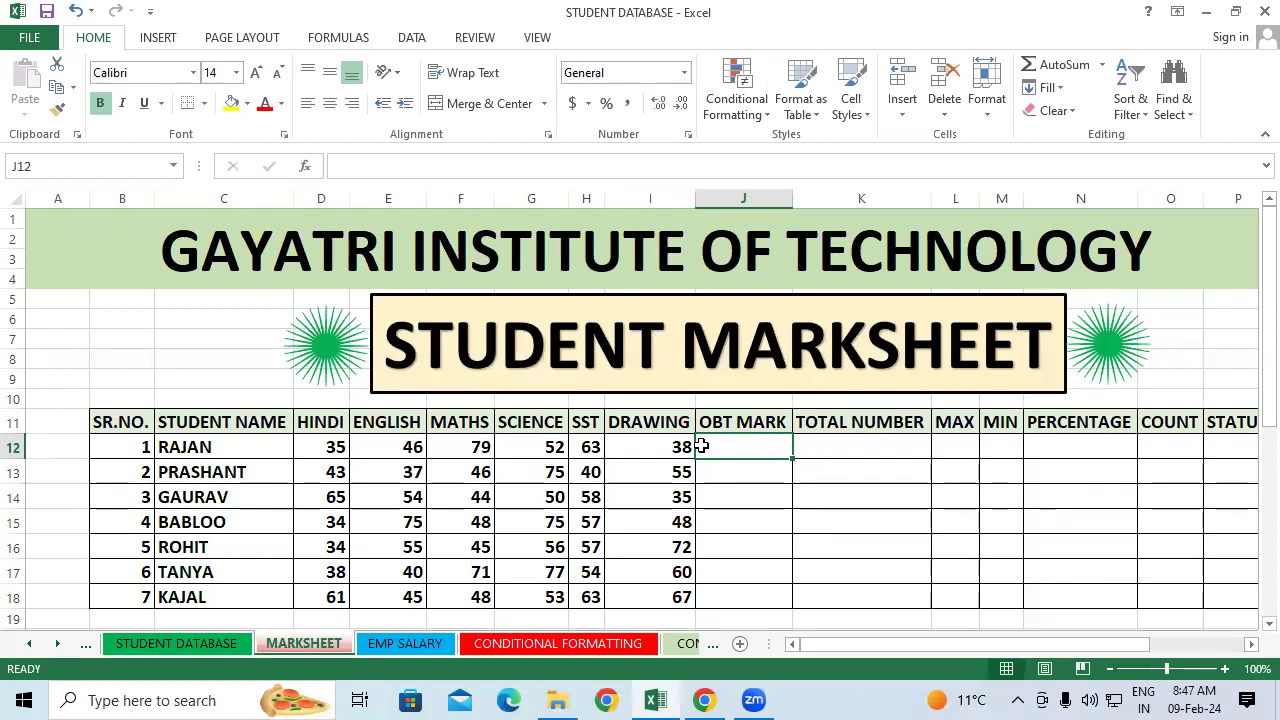
{"action": "left_click", "coordinate": [910, 515]}
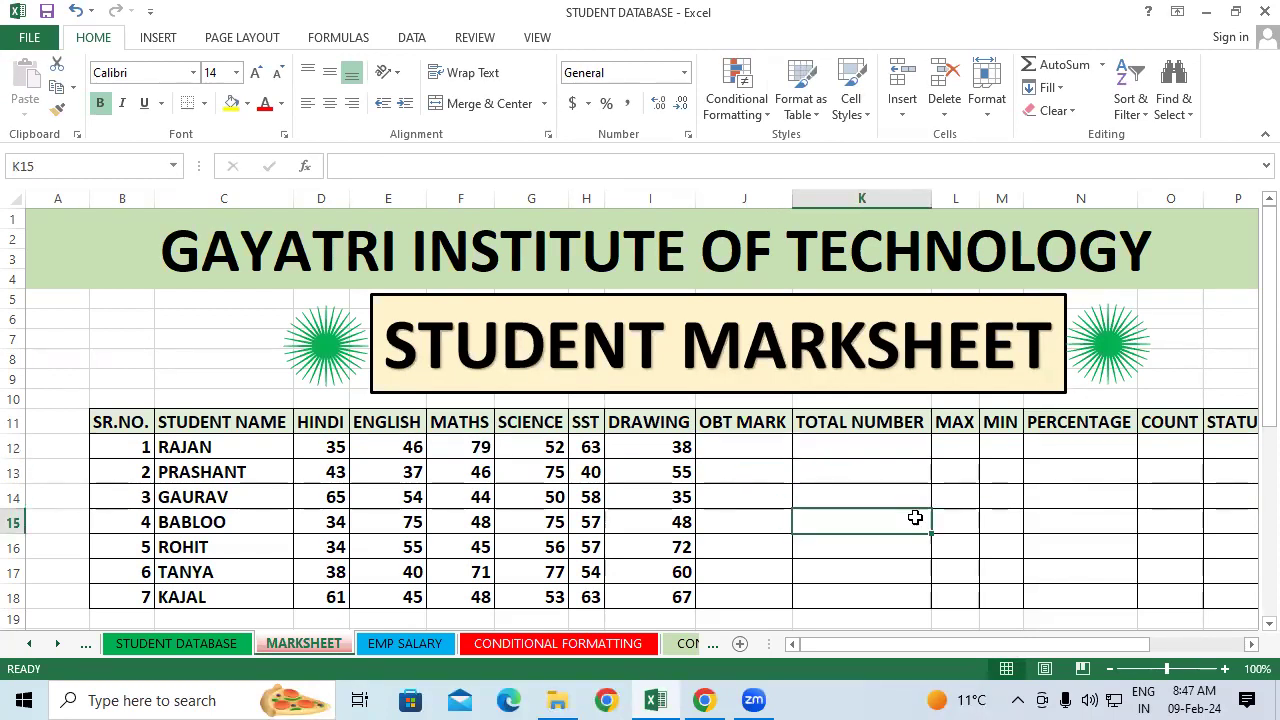
- Total D12:I12 in J12 with AutoSum started from the empty result cell, and clear the cell again
{"action": "left_click", "coordinate": [752, 449]}
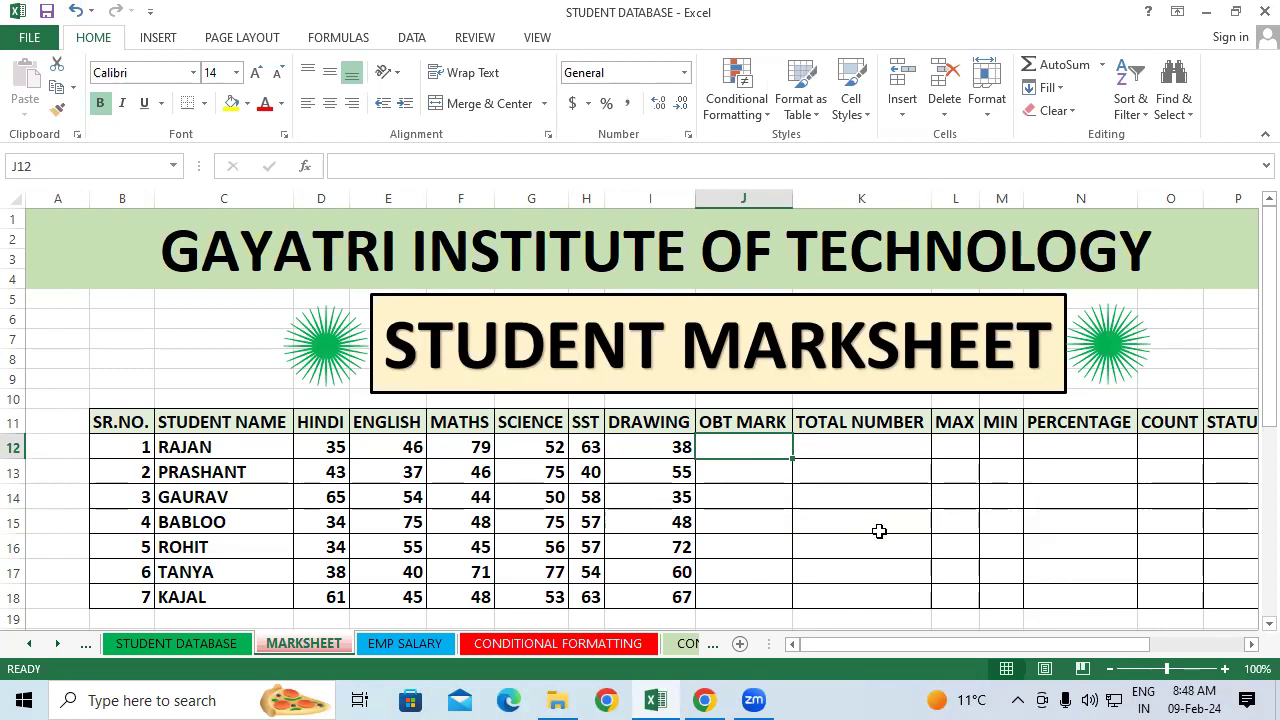
{"action": "type", "text": "=SUM(D12:I12"}
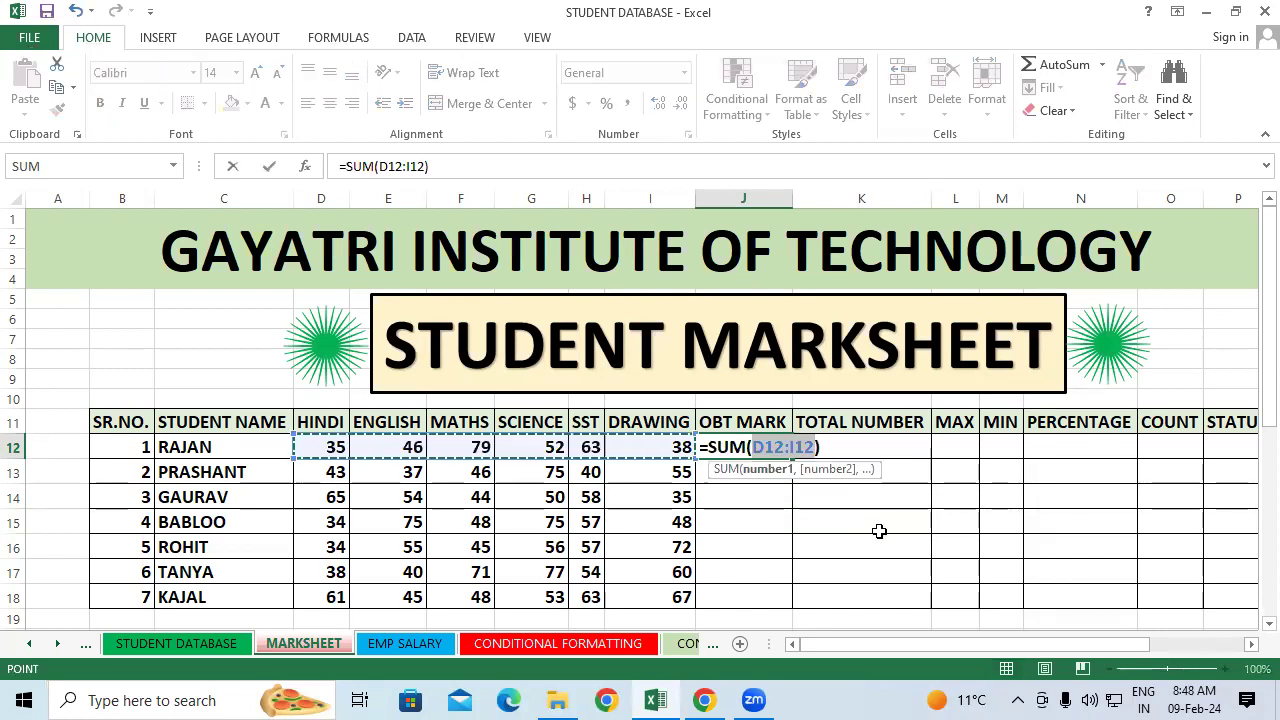
{"action": "key", "text": "Return"}
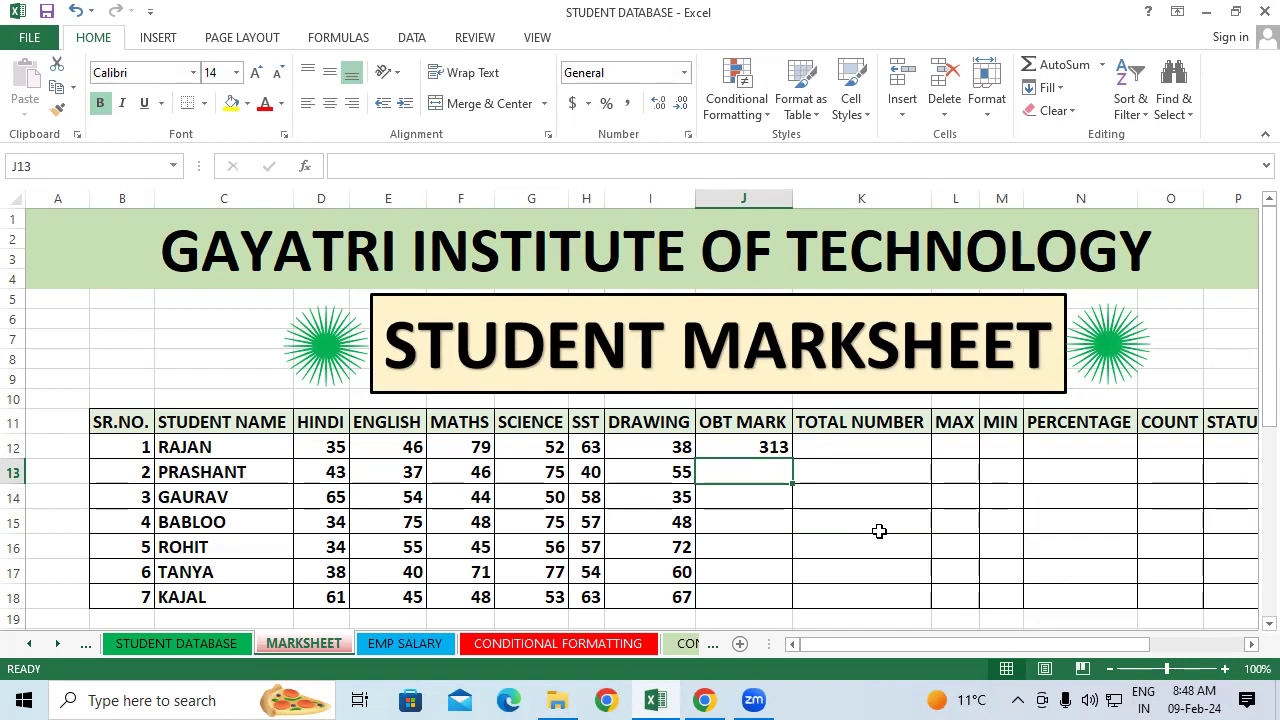
{"action": "left_click", "coordinate": [766, 449]}
{"action": "key", "text": "Delete"}
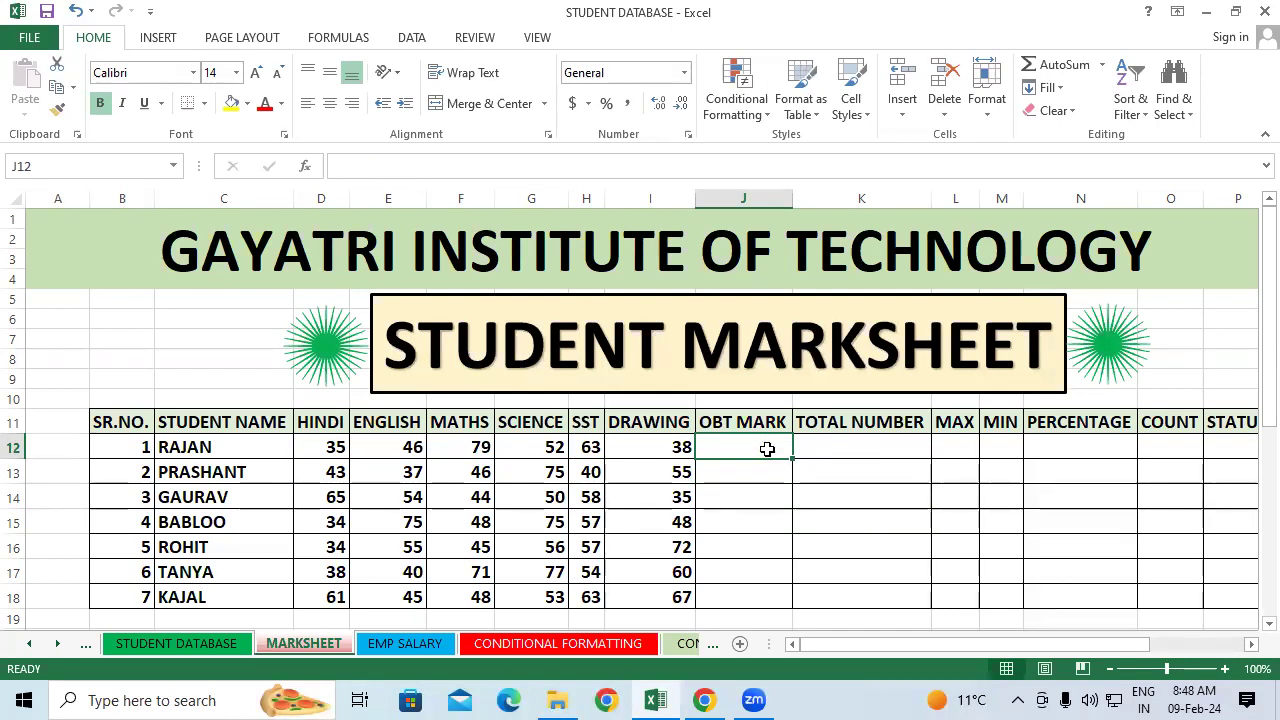
{"action": "left_click", "coordinate": [851, 491]}
- Select the first student's marks in D12:I12 and use AutoSum to place their total in J12
{"action": "left_click", "coordinate": [771, 449]}
{"action": "left_click_drag", "start_coordinate": [310, 443], "coordinate": [628, 455]}
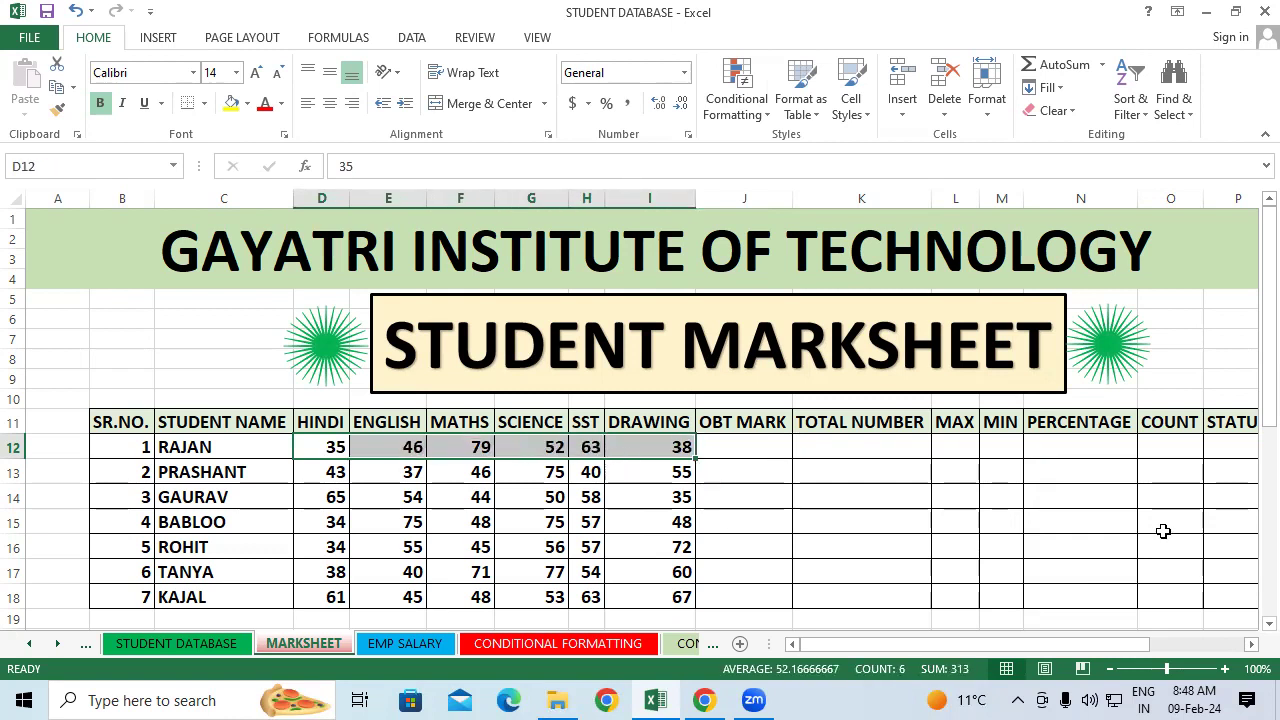
{"action": "left_click_drag", "start_coordinate": [196, 446], "coordinate": [591, 571]}
{"action": "left_click", "coordinate": [827, 540]}
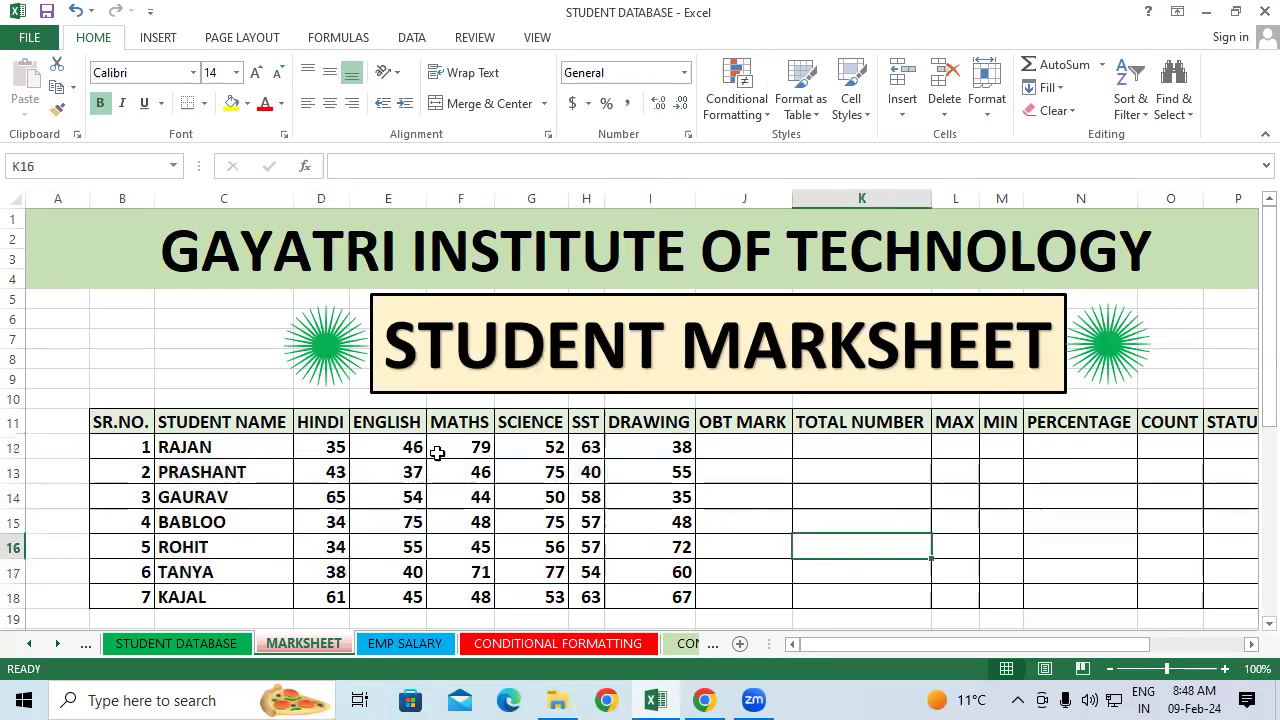
{"action": "left_click", "coordinate": [336, 446]}
{"action": "left_click_drag", "start_coordinate": [336, 446], "coordinate": [648, 449]}
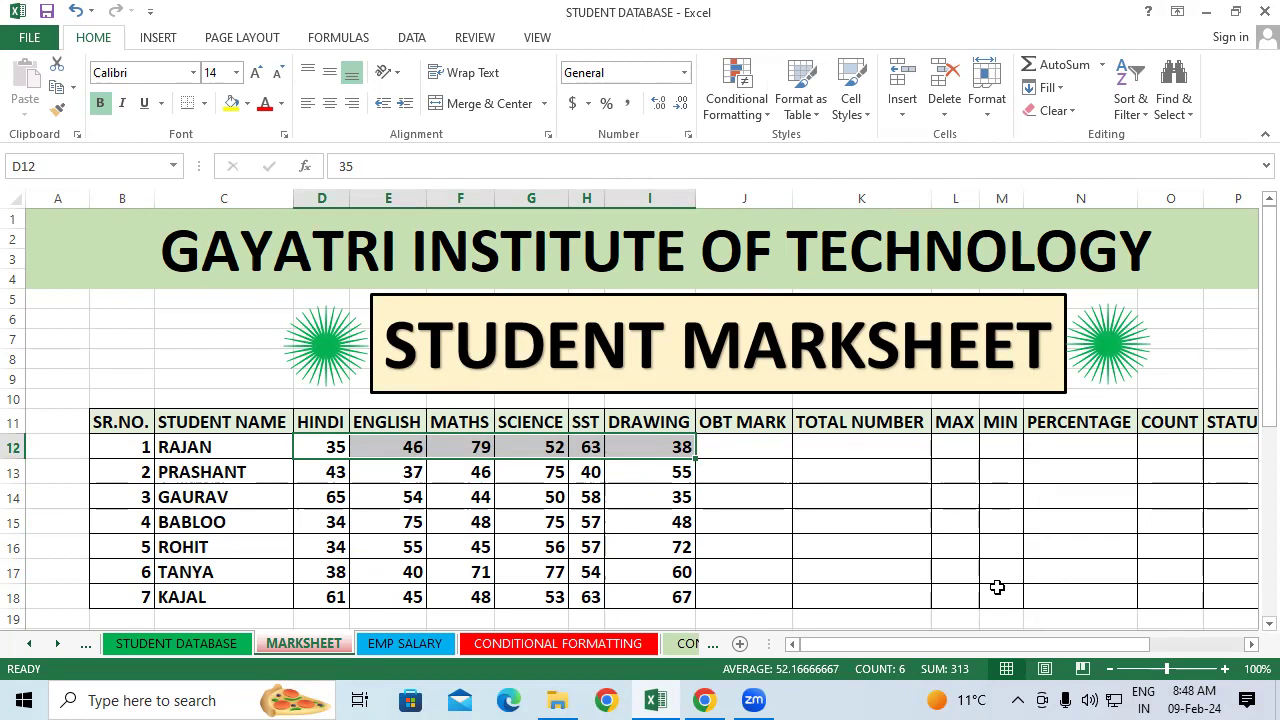
{"action": "key", "text": "alt"}
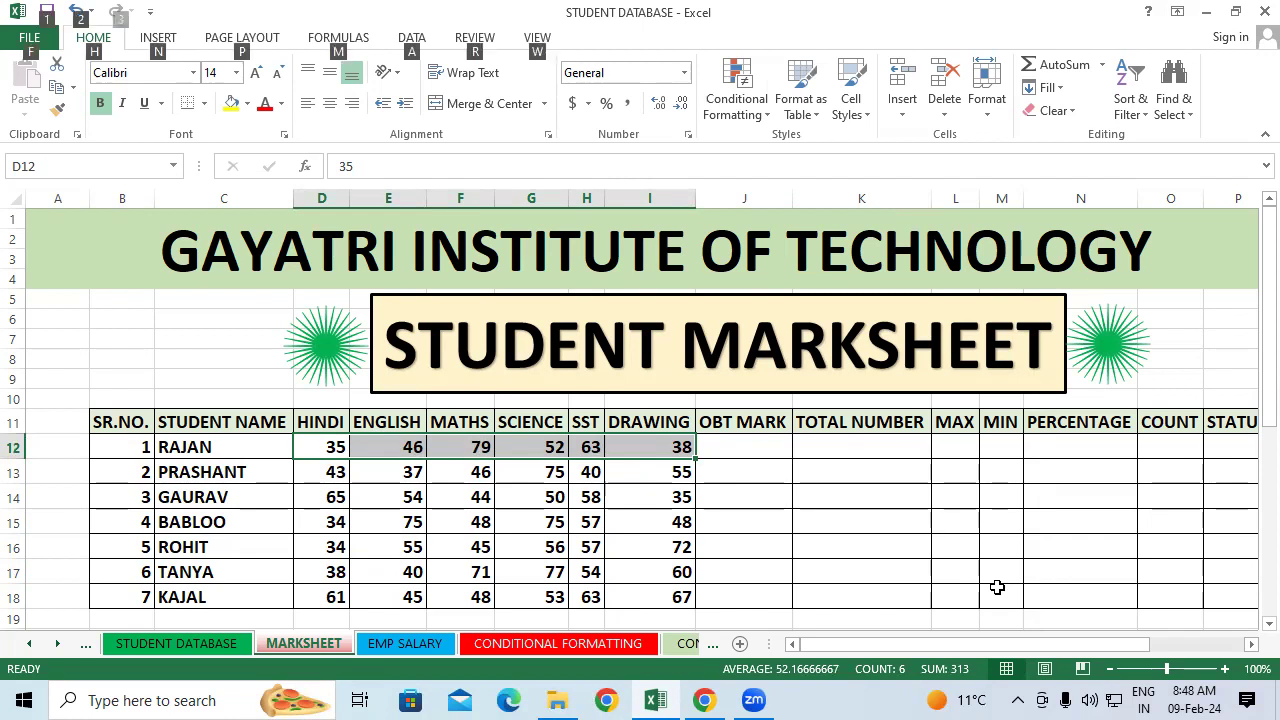
{"action": "key", "text": "alt+equal"}
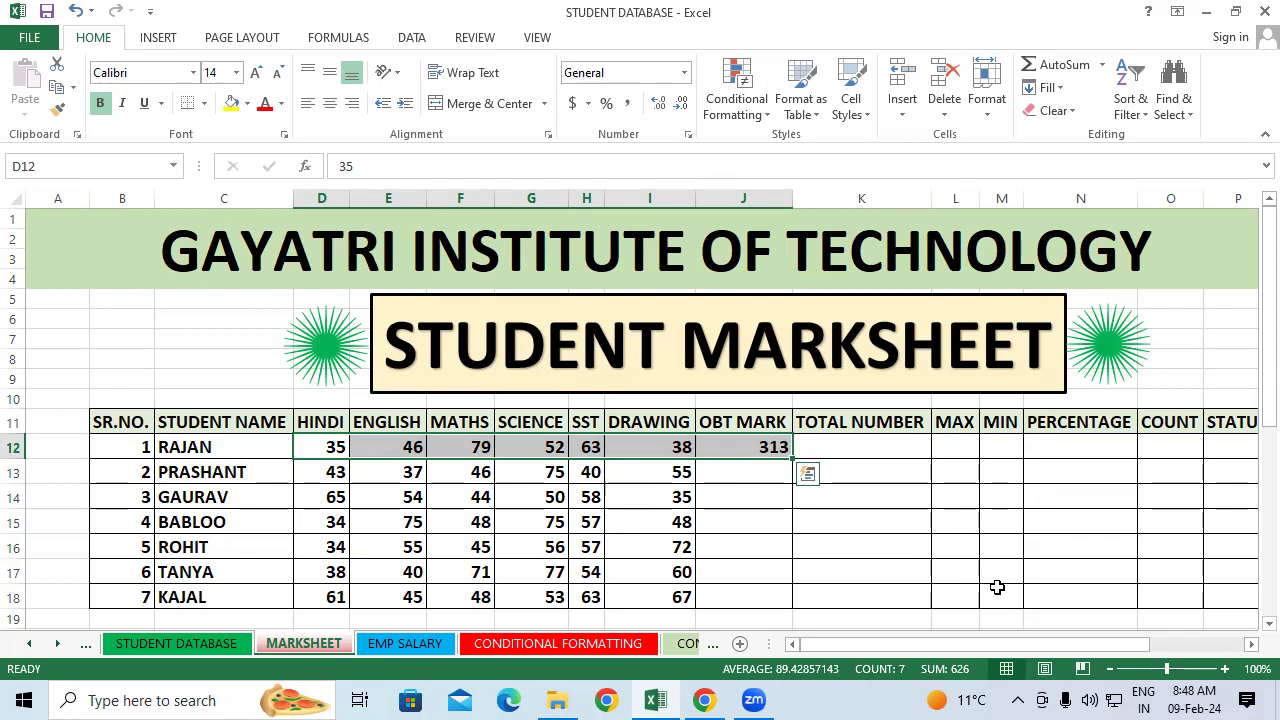
{"action": "left_click", "coordinate": [1040, 570]}
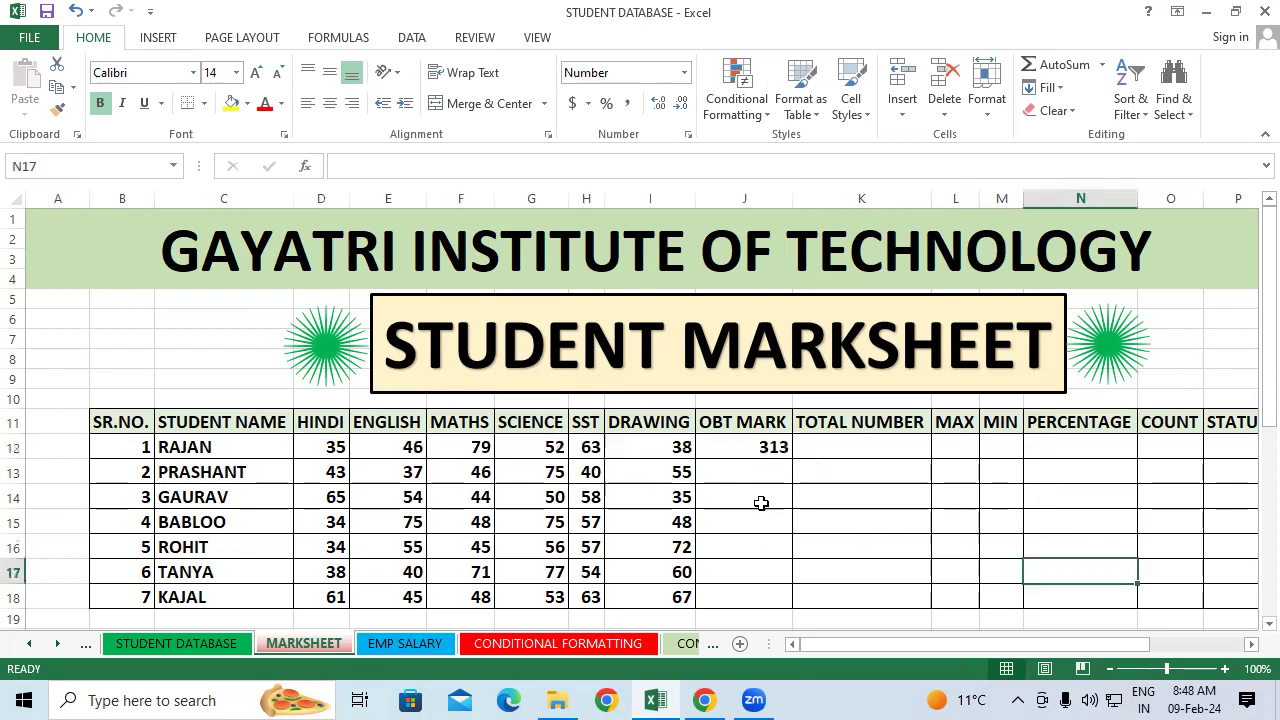
- Clear the AutoSum total from J12
{"action": "left_click", "coordinate": [775, 448]}
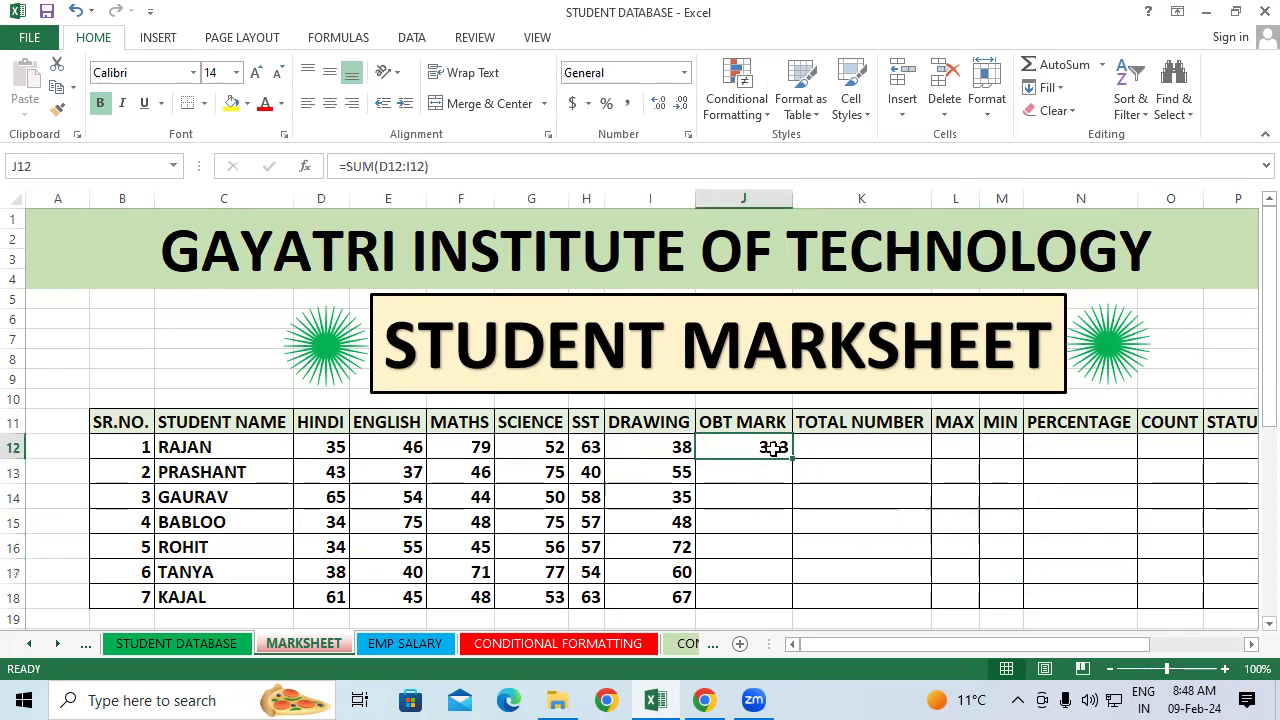
{"action": "key", "text": "Delete"}
{"action": "left_click", "coordinate": [820, 597]}
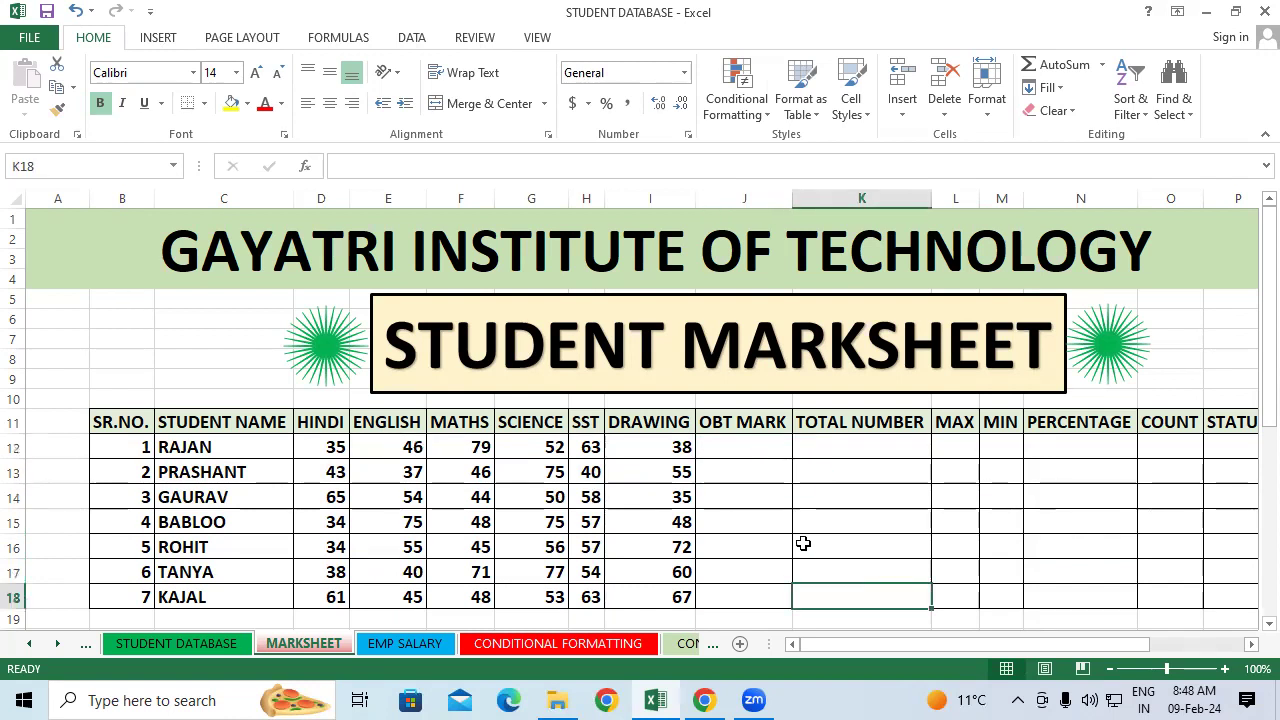
- Add the first student's six marks cell by cell in J12 with the formula =D12+E12+F12+G12+H12+I12
{"action": "left_click", "coordinate": [759, 445]}
{"action": "type", "text": "="}
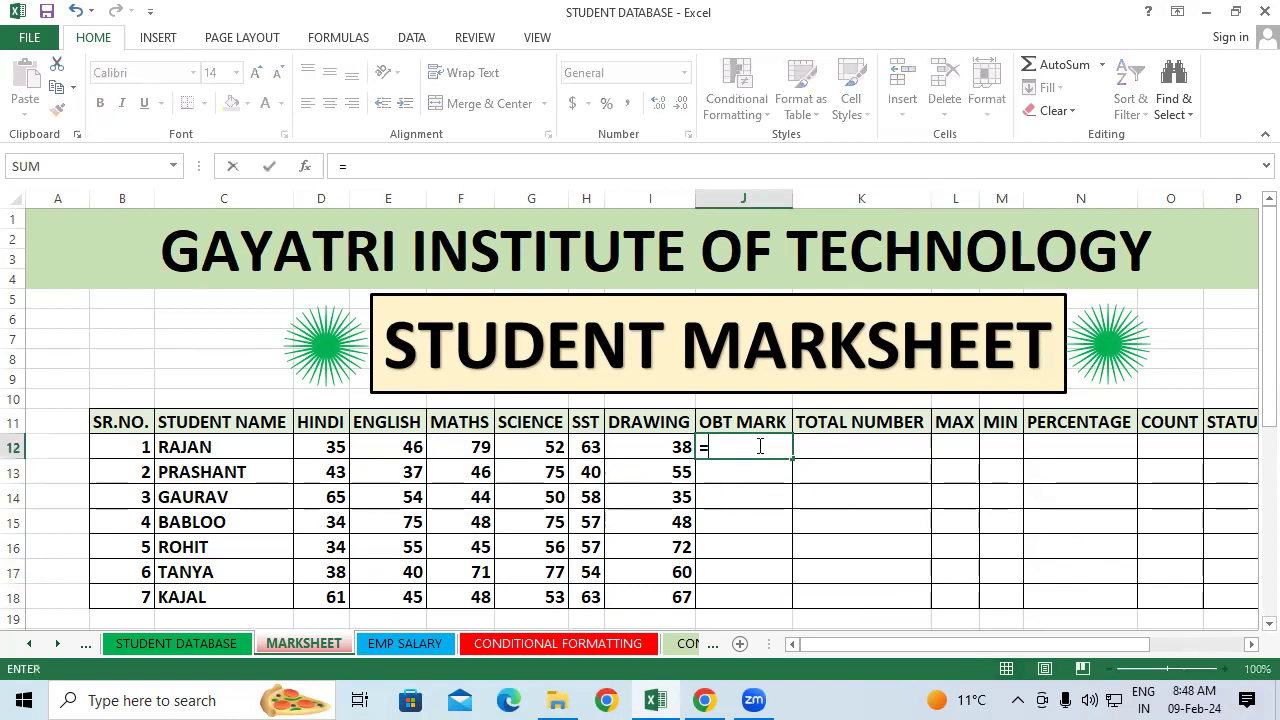
{"action": "left_click", "coordinate": [320, 446]}
{"action": "type", "text": "+"}
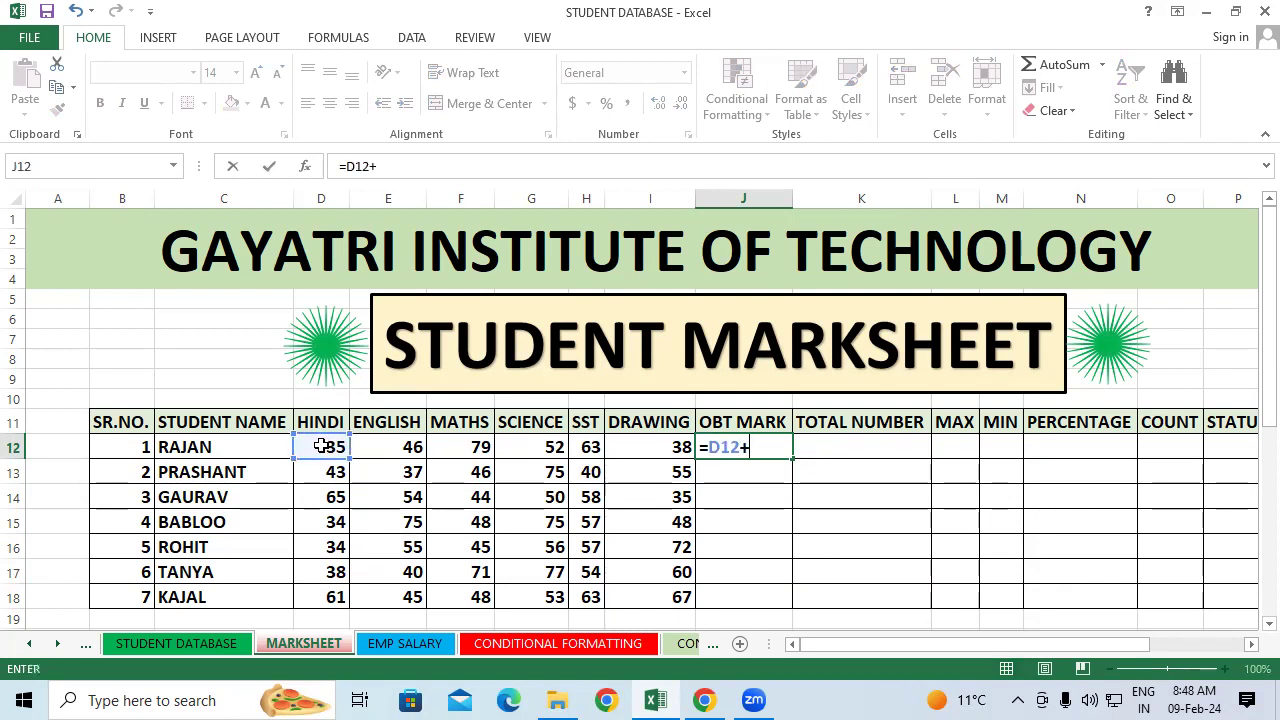
{"action": "left_click", "coordinate": [393, 452]}
{"action": "type", "text": "+"}
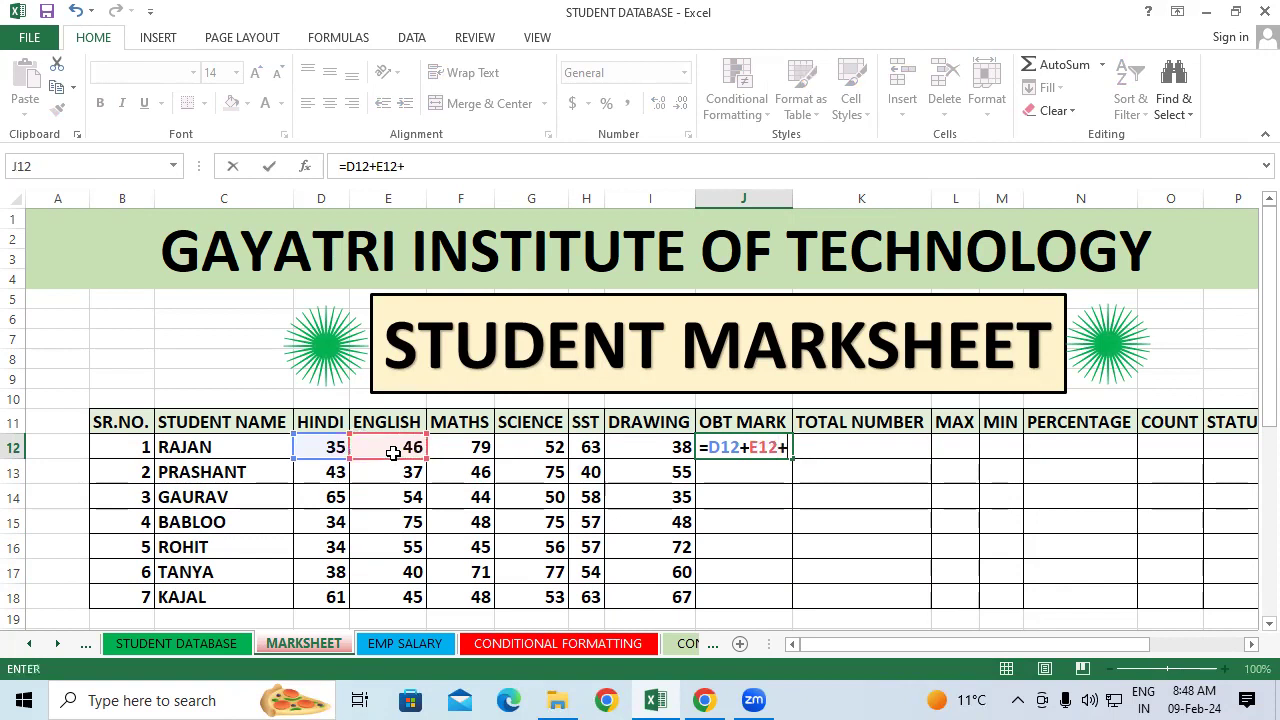
{"action": "left_click", "coordinate": [441, 446]}
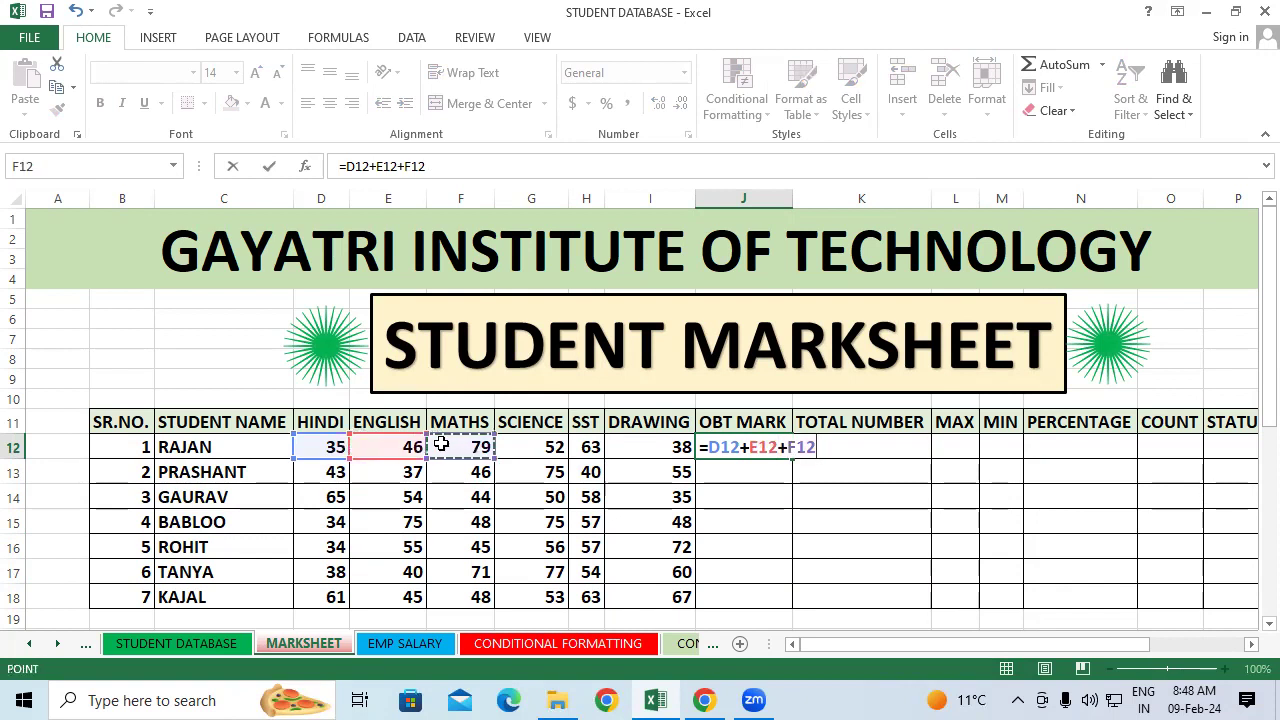
{"action": "type", "text": "+"}
{"action": "left_click", "coordinate": [541, 453]}
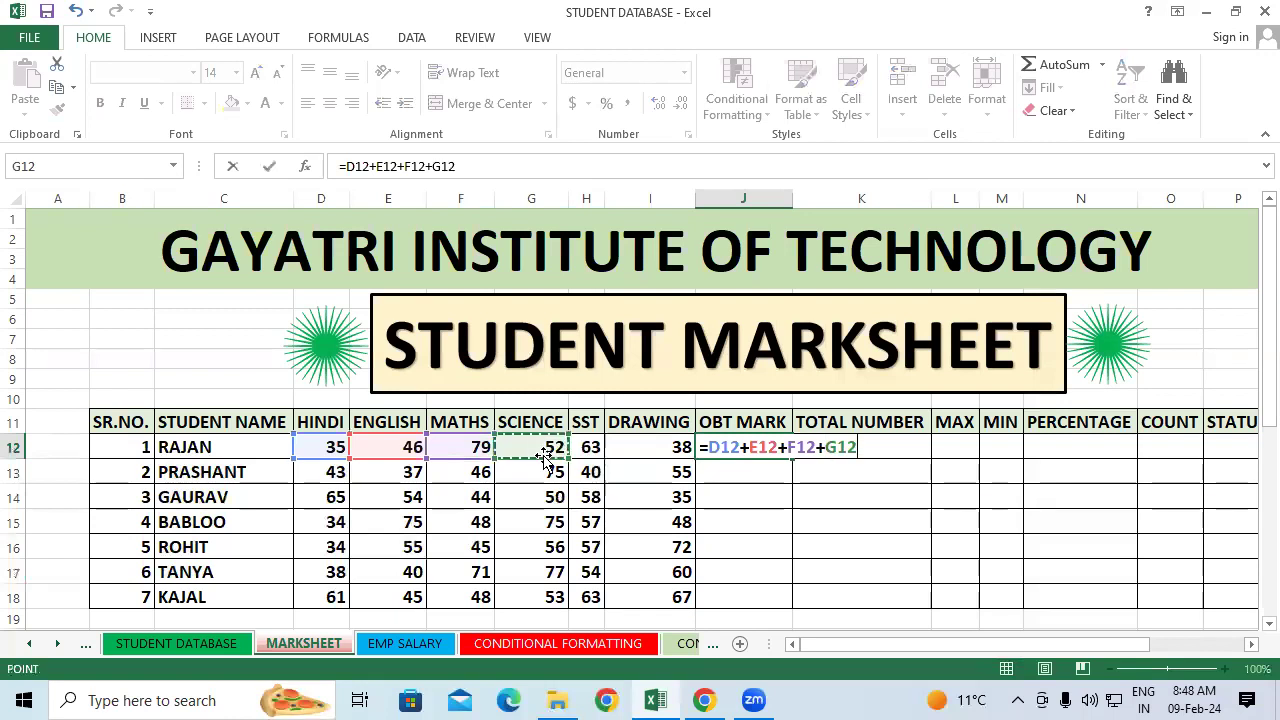
{"action": "type", "text": "+"}
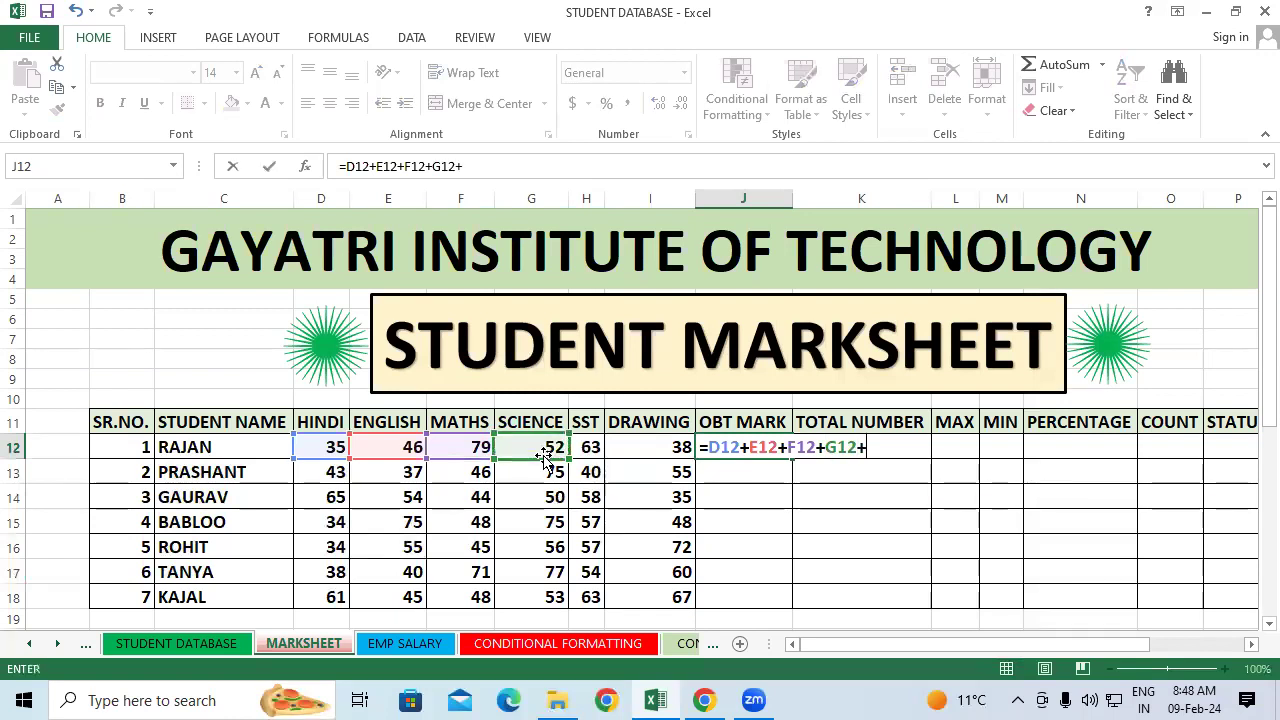
{"action": "left_click", "coordinate": [588, 450]}
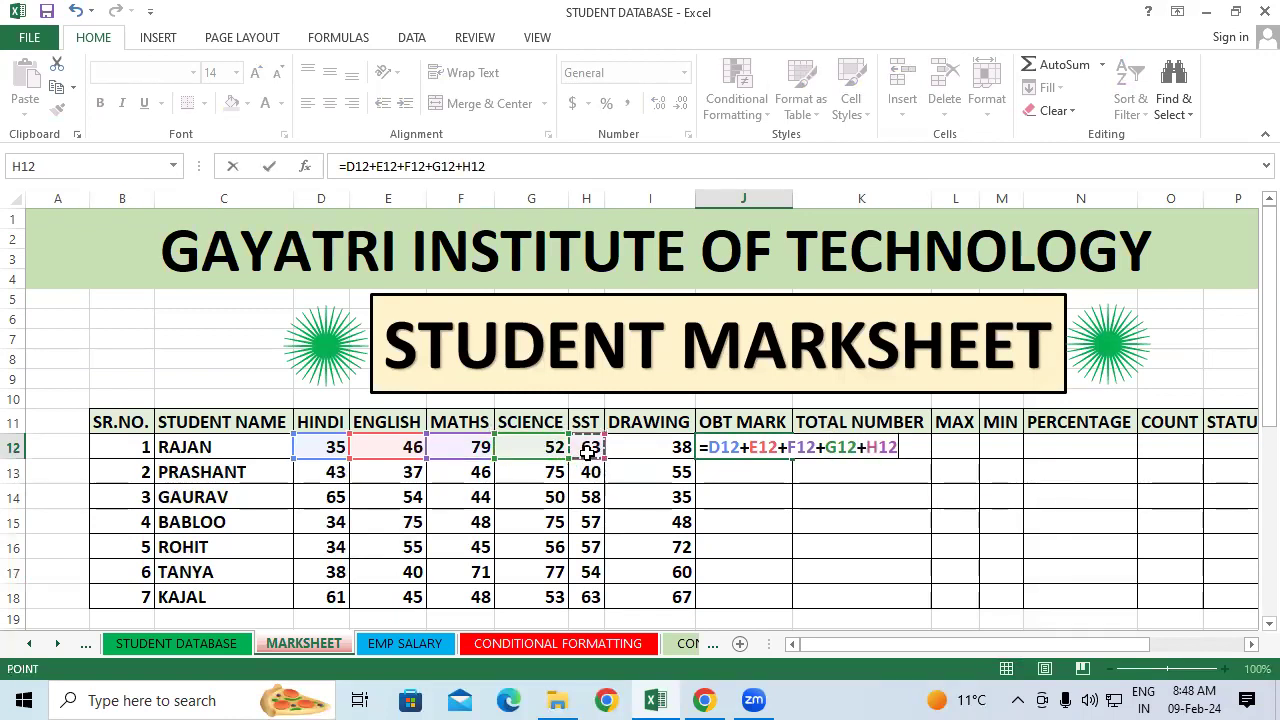
{"action": "type", "text": "+"}
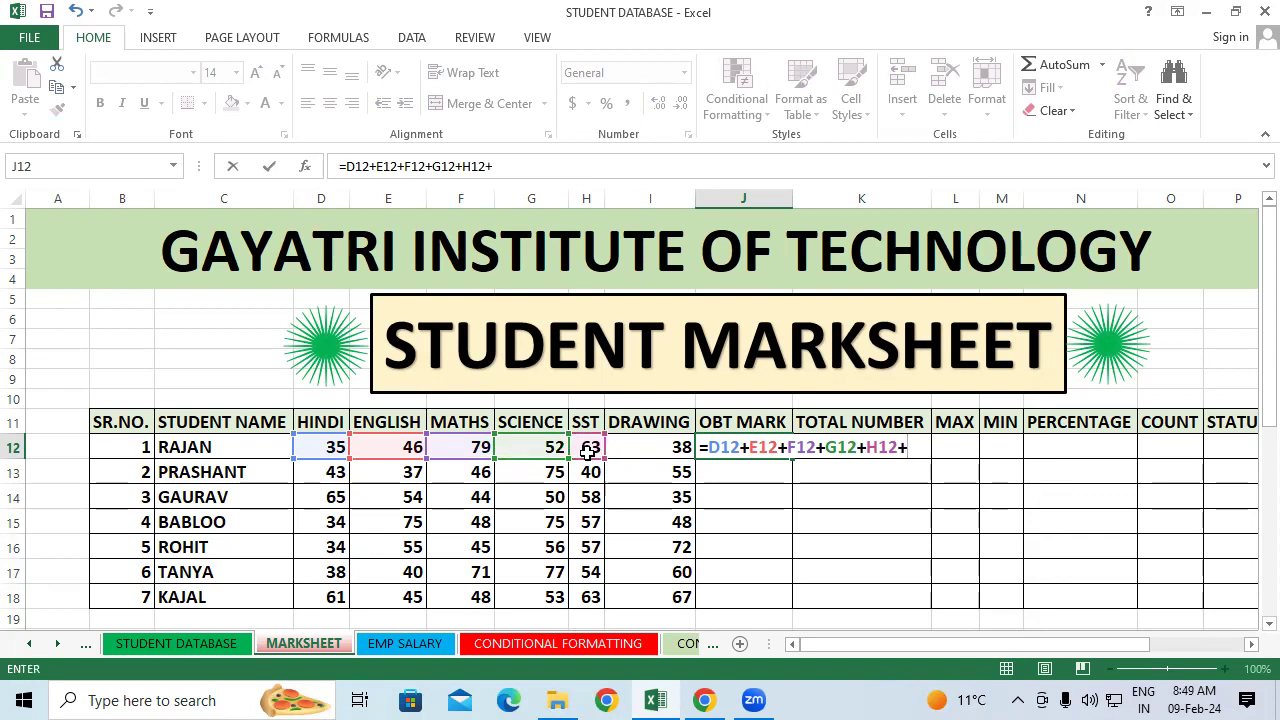
{"action": "left_click", "coordinate": [639, 447]}
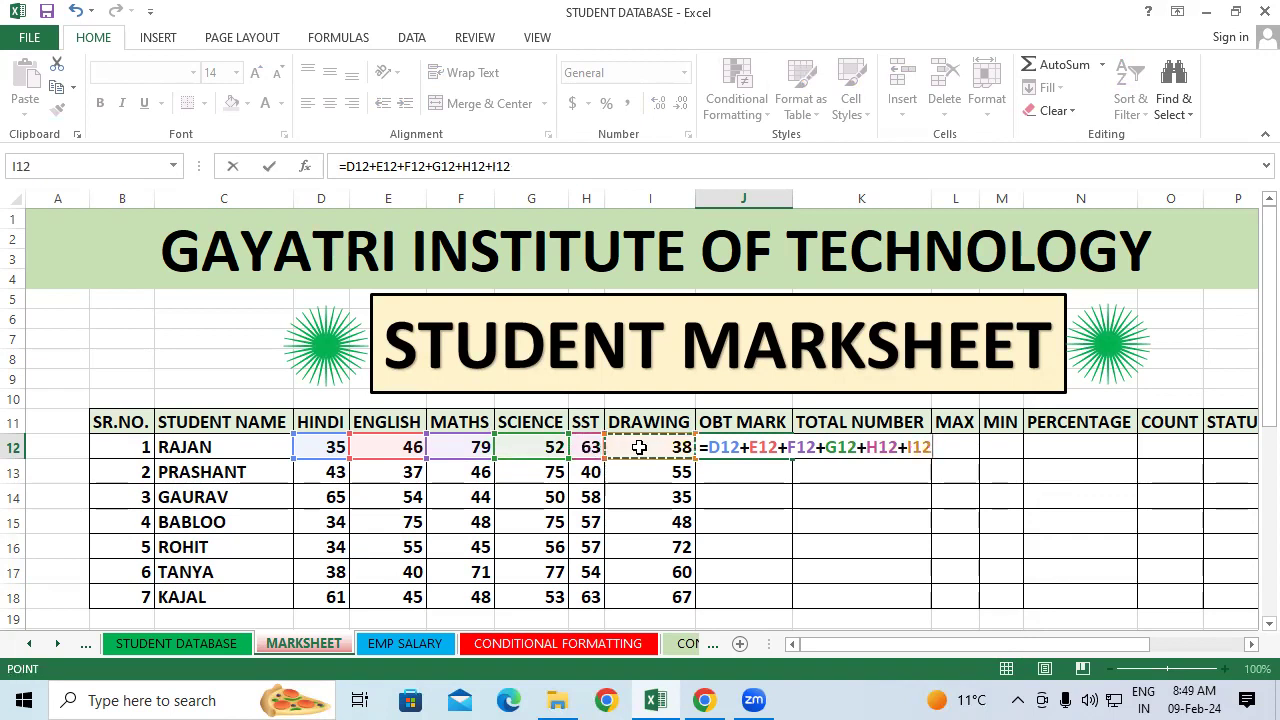
{"action": "key", "text": "Return"}
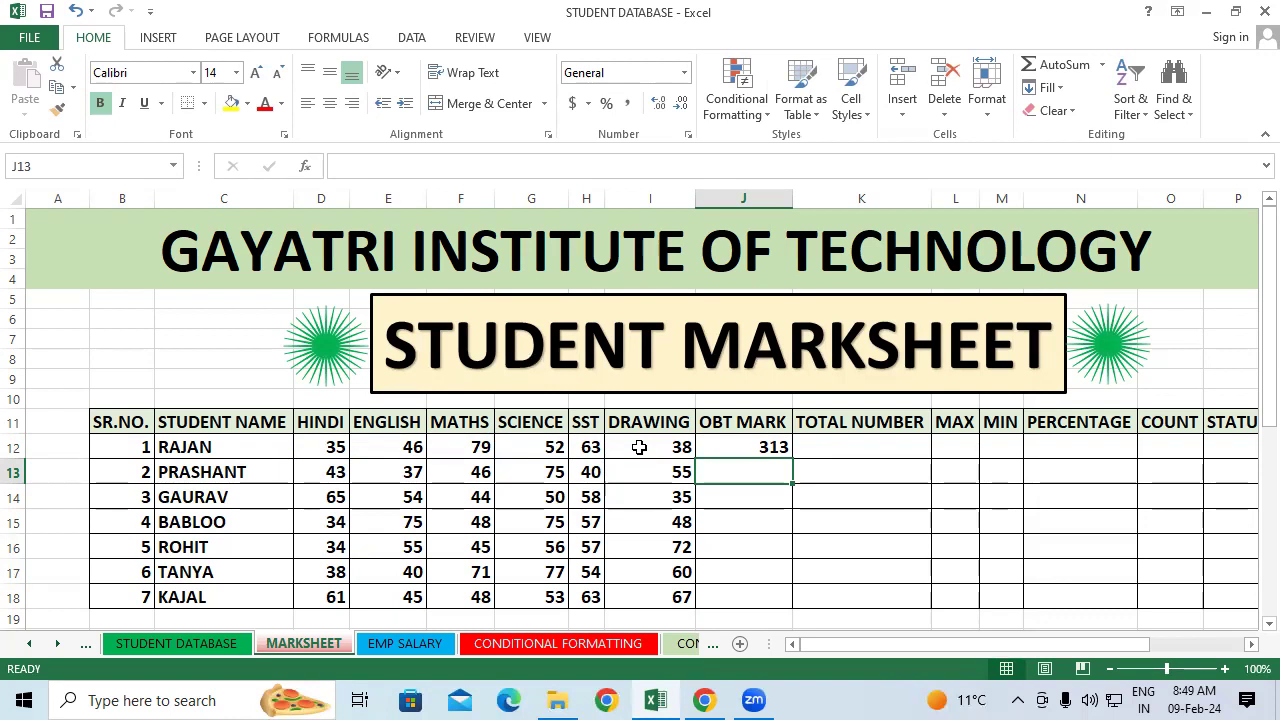
- Clear the cell-by-cell addition formula from J12
{"action": "left_click", "coordinate": [758, 445]}
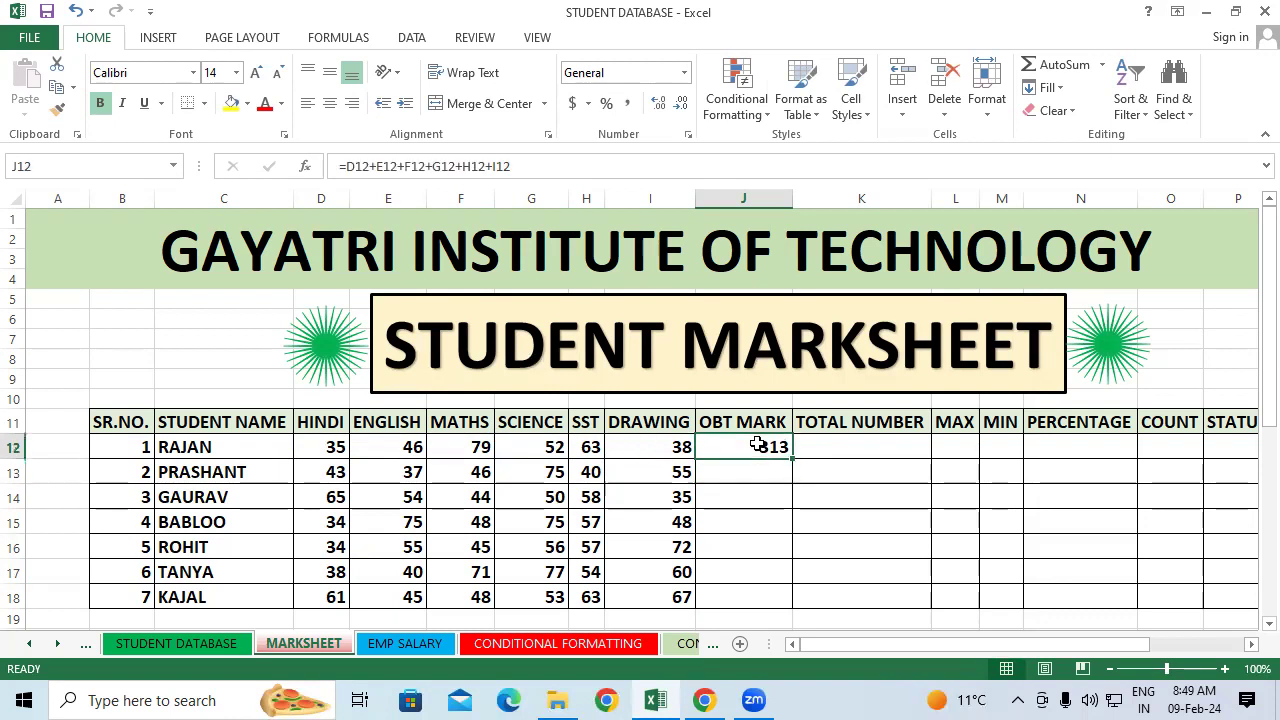
{"action": "key", "text": "Delete"}
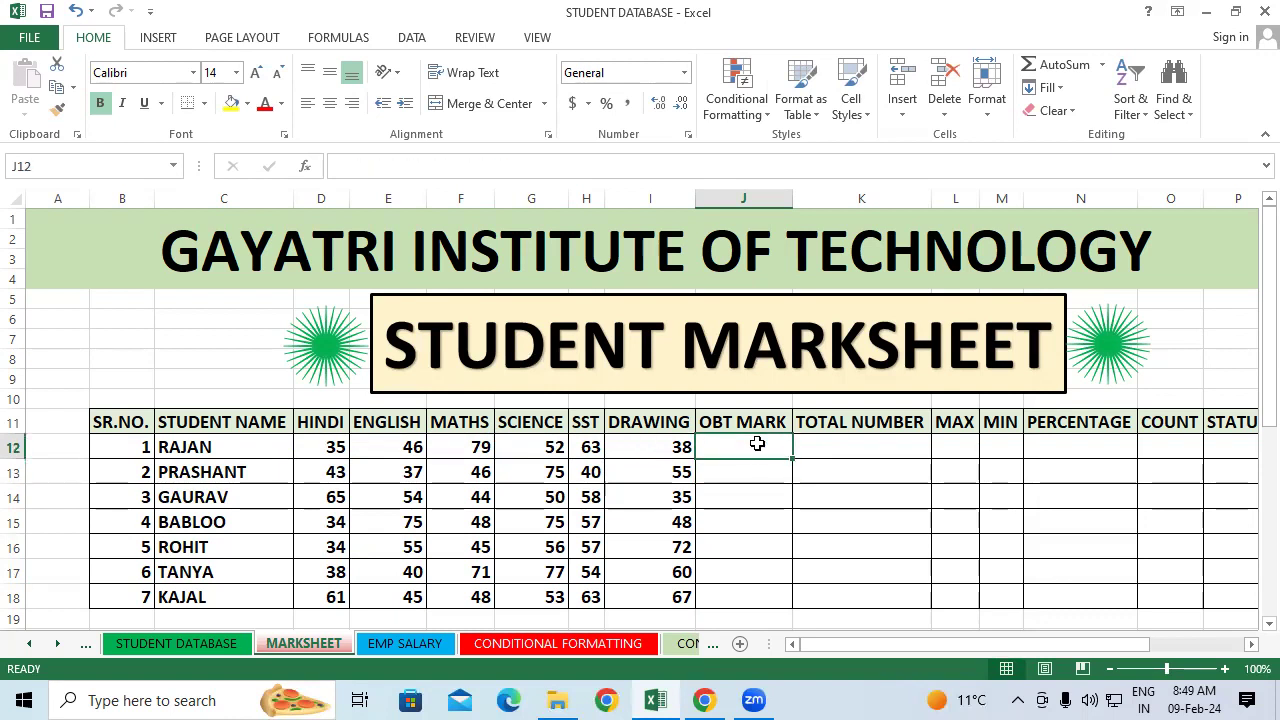
{"action": "left_click", "coordinate": [830, 492]}
- Total D12:I12 in J12 with AutoSum and fill the formula down the OBT MARK column to J18
{"action": "left_click", "coordinate": [759, 437]}
{"action": "left_click", "coordinate": [1063, 67]}
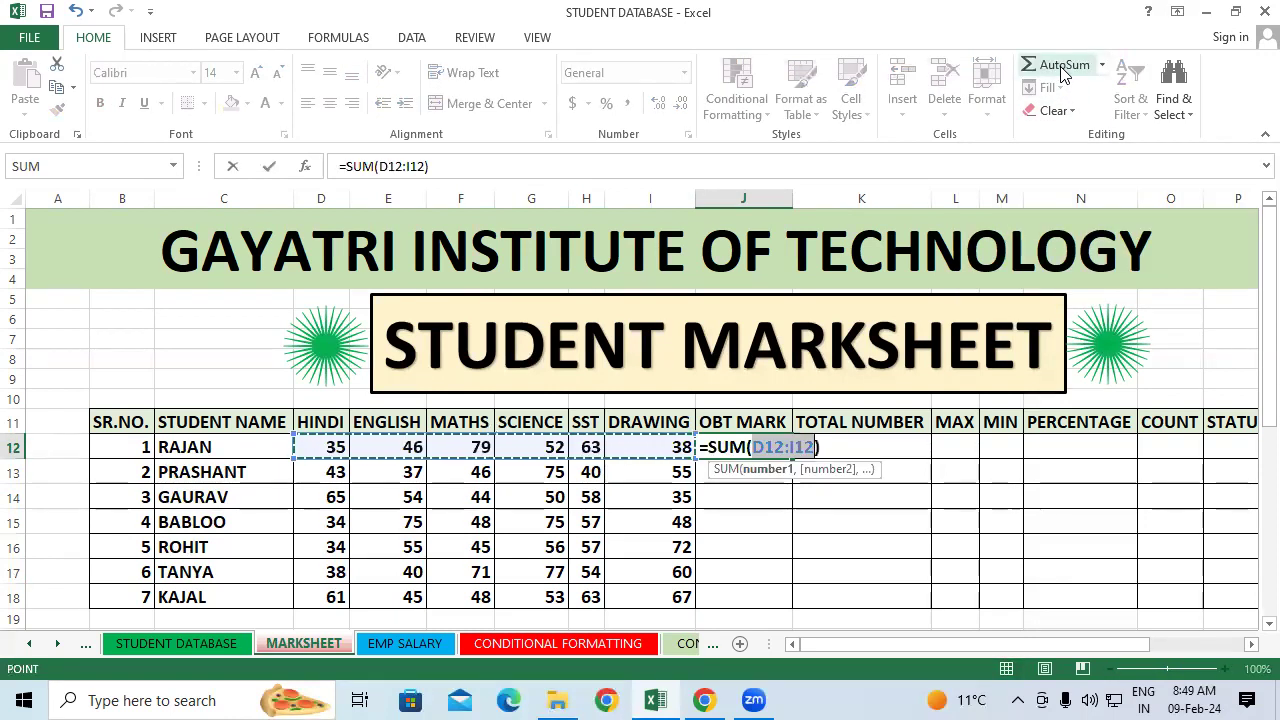
{"action": "key", "text": "Return"}
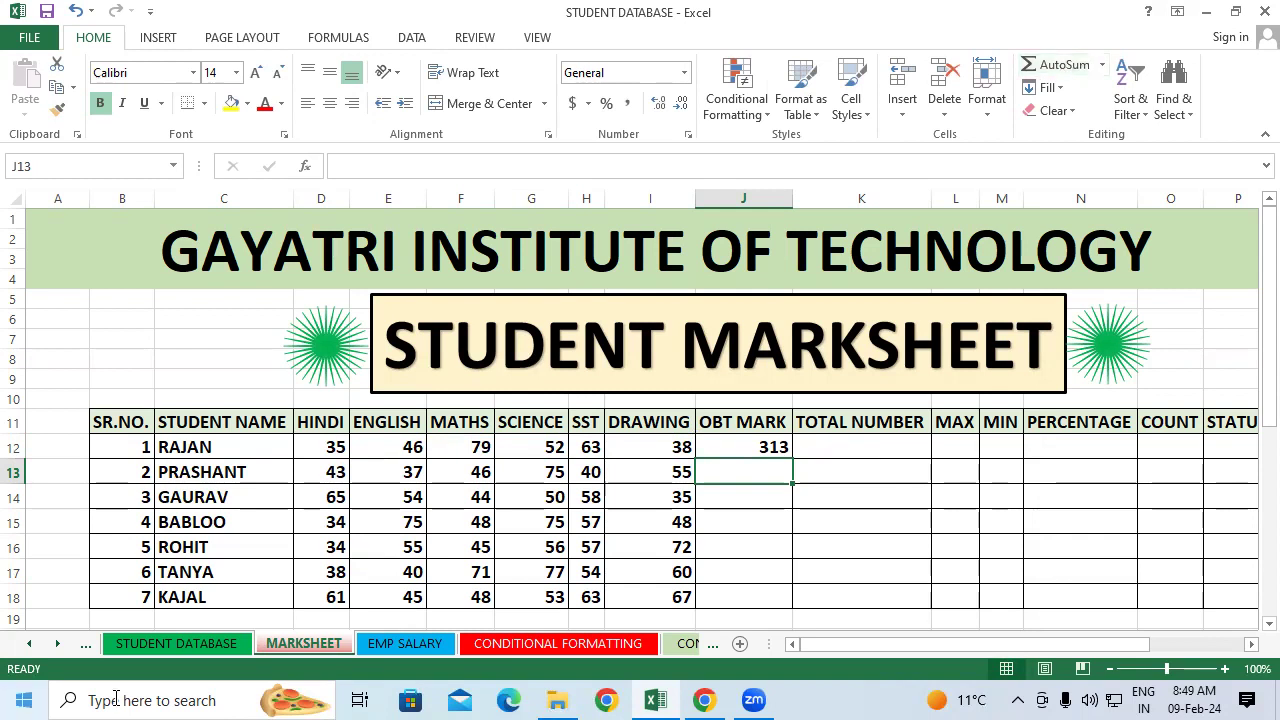
{"action": "left_click", "coordinate": [884, 502]}
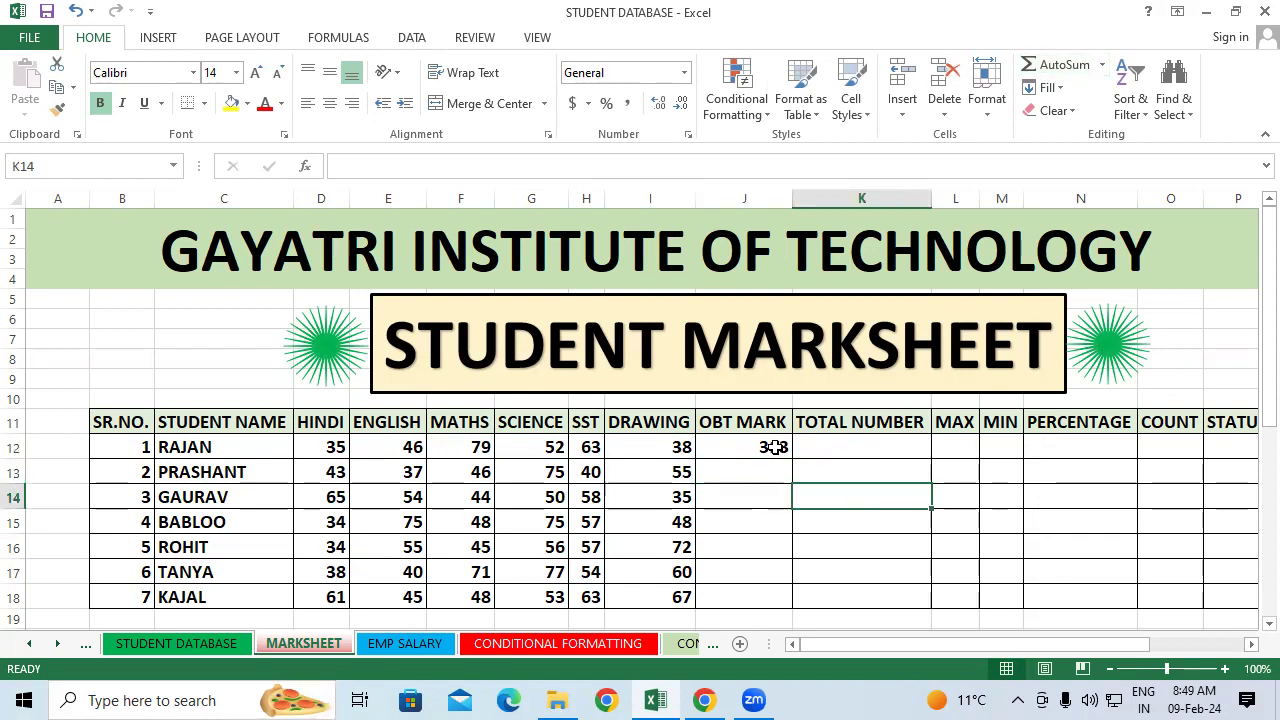
{"action": "left_click", "coordinate": [773, 452]}
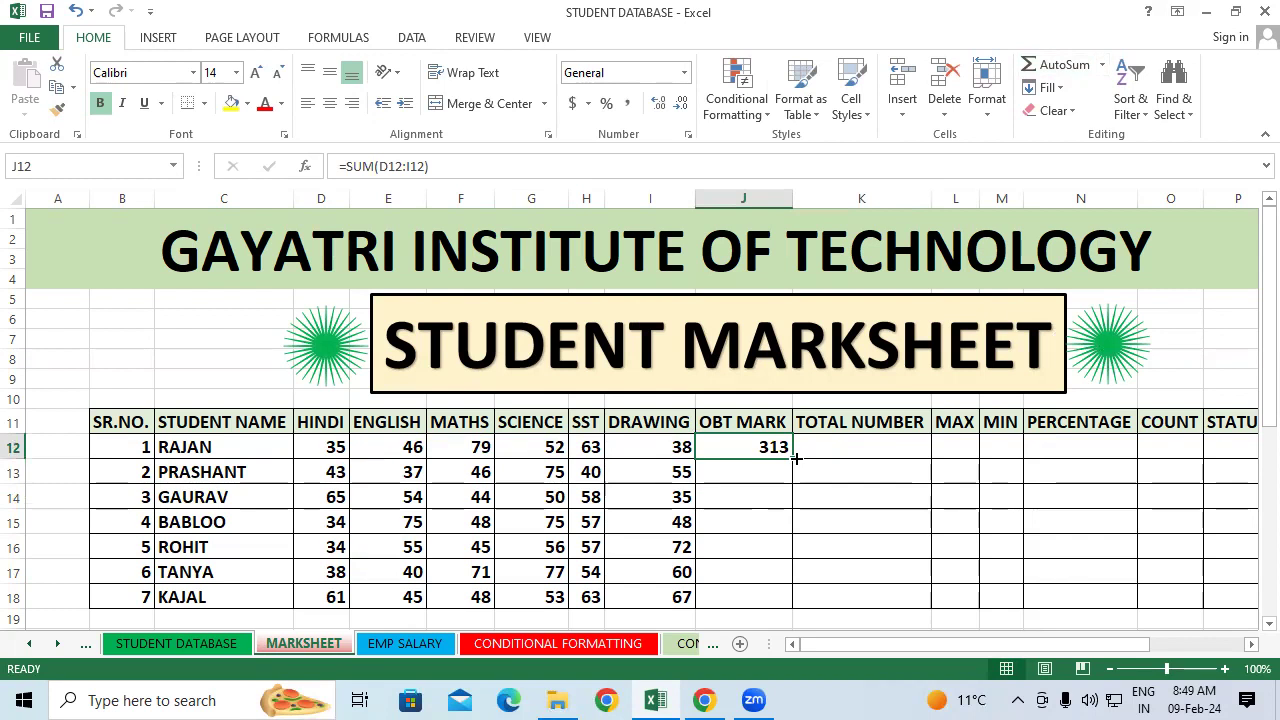
{"action": "double_click", "coordinate": [792, 459]}
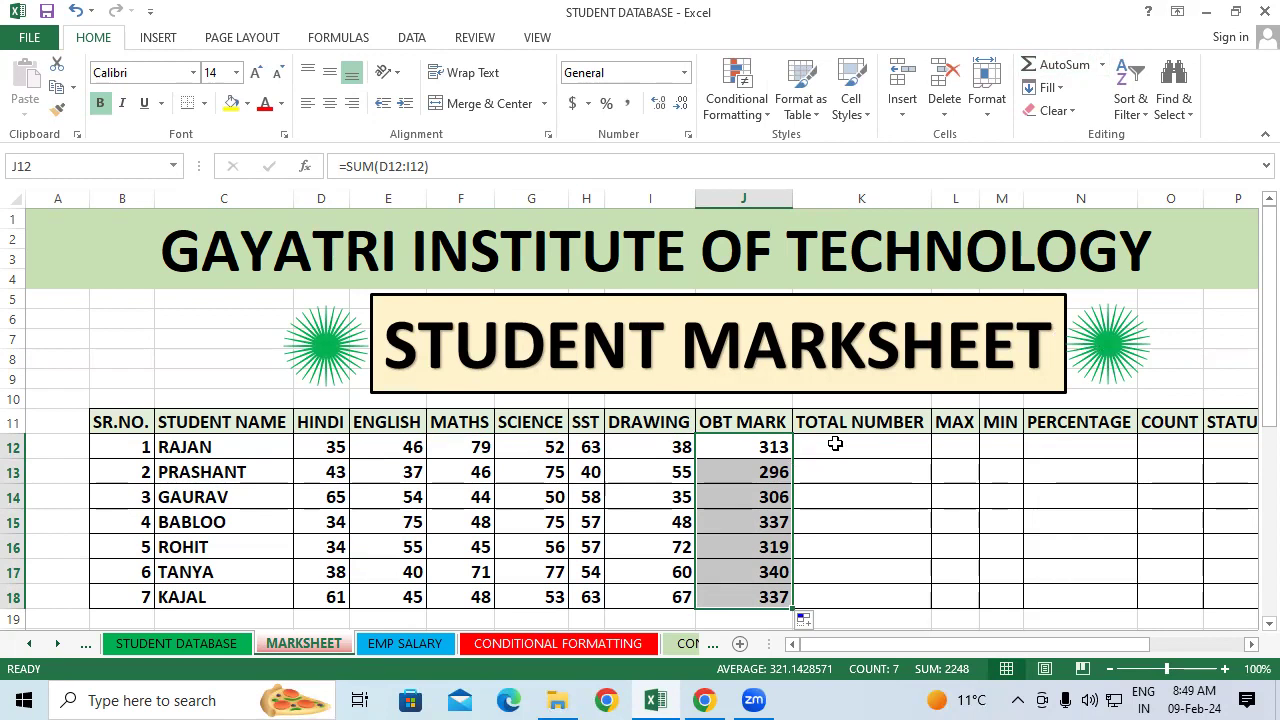
- Enter 600 as the first student's total number in K12 and copy it down to K18
{"action": "left_click", "coordinate": [835, 444]}
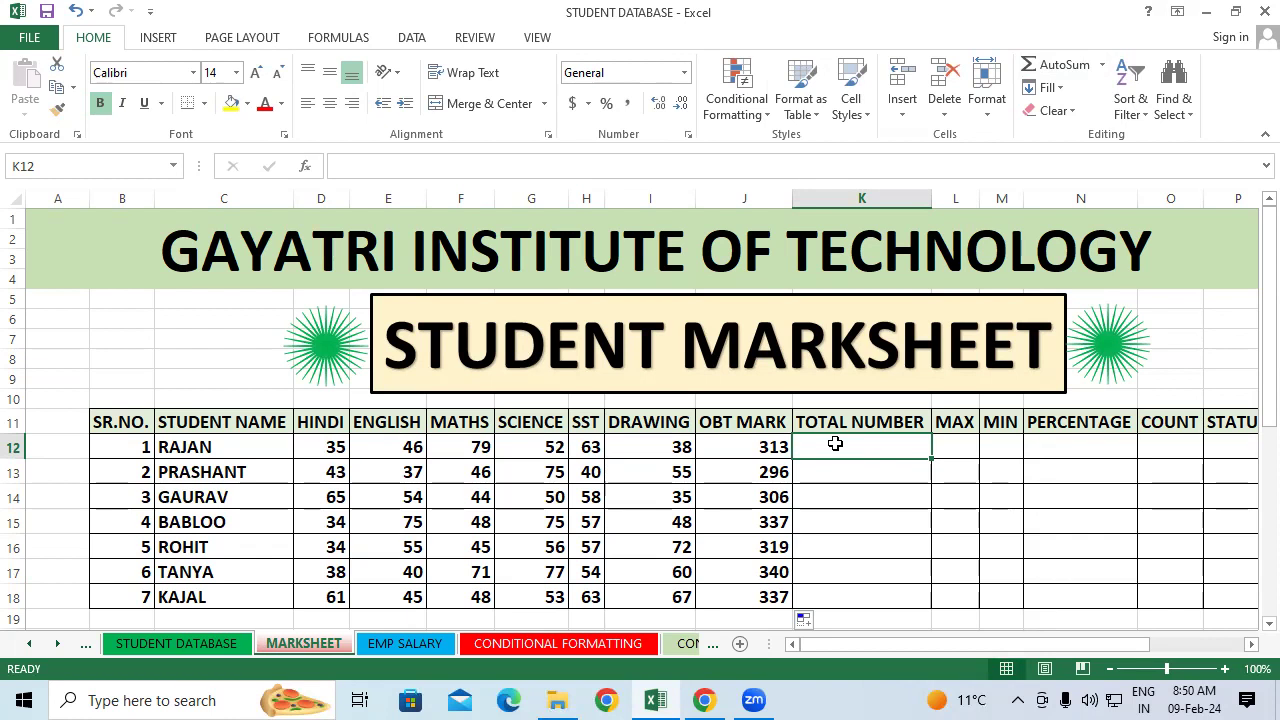
{"action": "type", "text": "600"}
{"action": "left_click", "coordinate": [873, 537]}
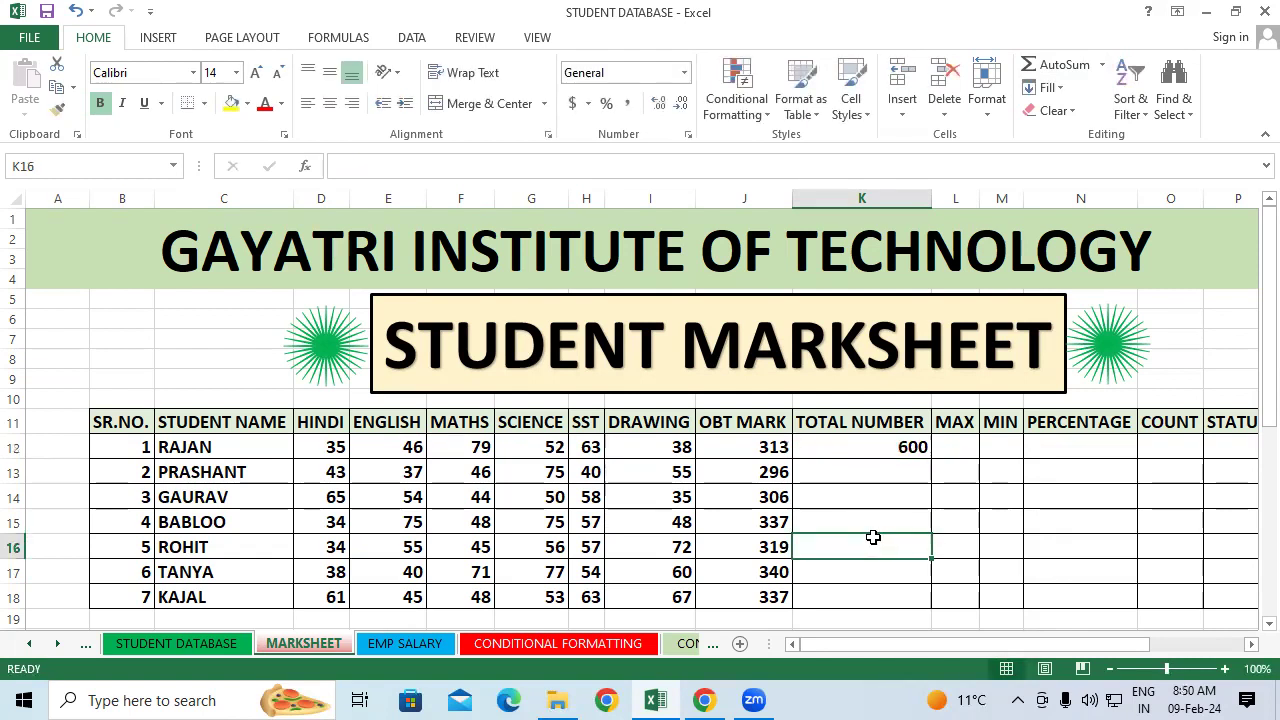
{"action": "left_click", "coordinate": [912, 445]}
{"action": "left_click_drag", "start_coordinate": [933, 458], "coordinate": [943, 622]}
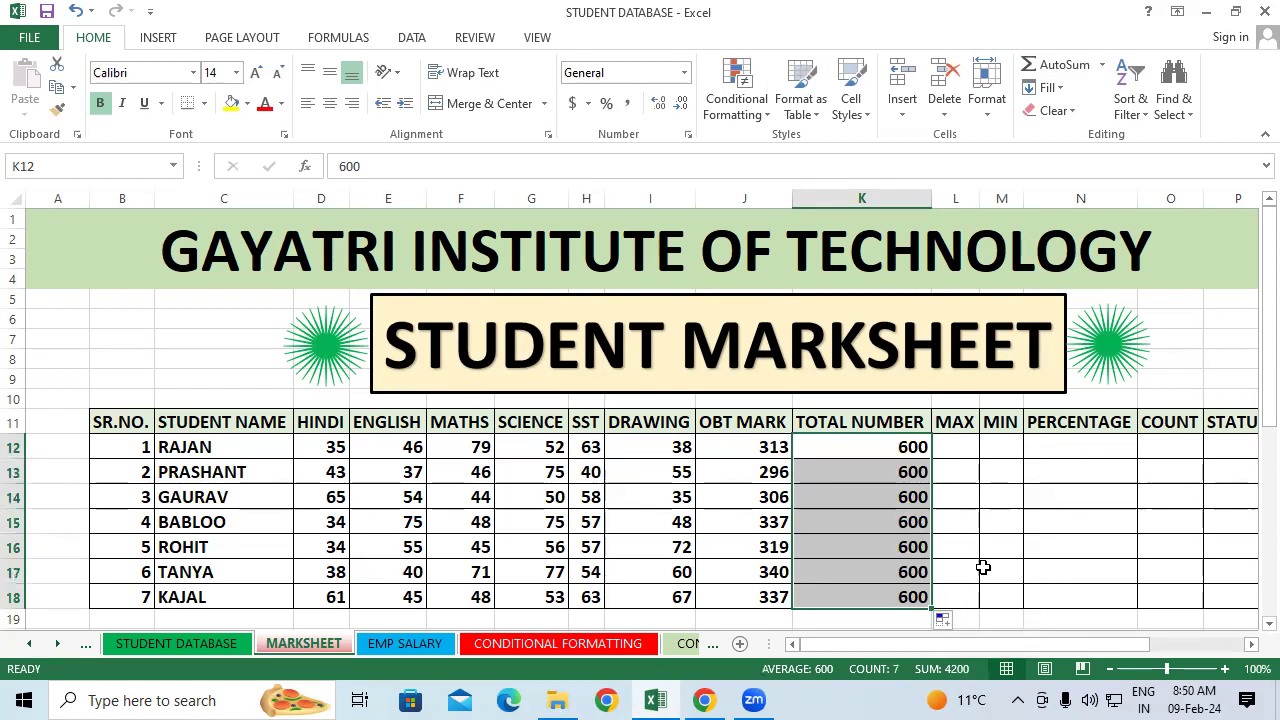
- Find the first student's highest mark in L12 with the formula =MAX(D12:I12)
{"action": "left_click", "coordinate": [958, 444]}
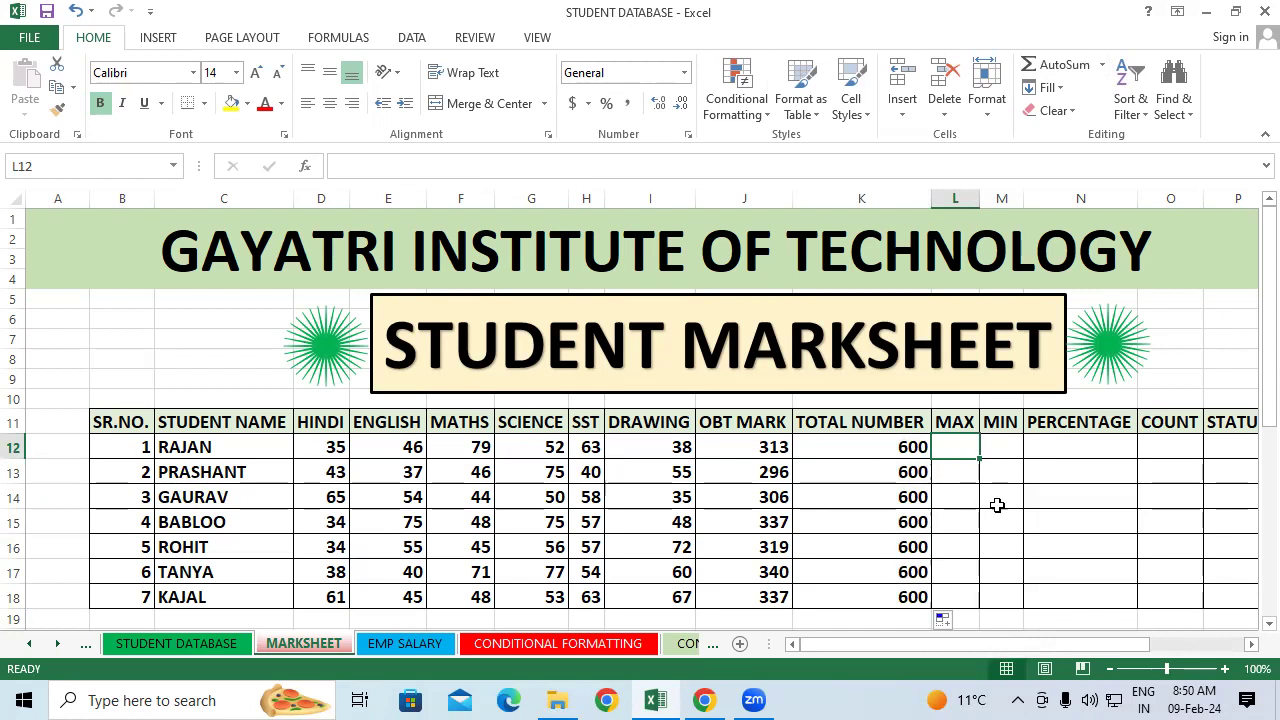
{"action": "left_click_drag", "start_coordinate": [262, 443], "coordinate": [677, 449]}
{"action": "left_click_drag", "start_coordinate": [322, 472], "coordinate": [621, 468]}
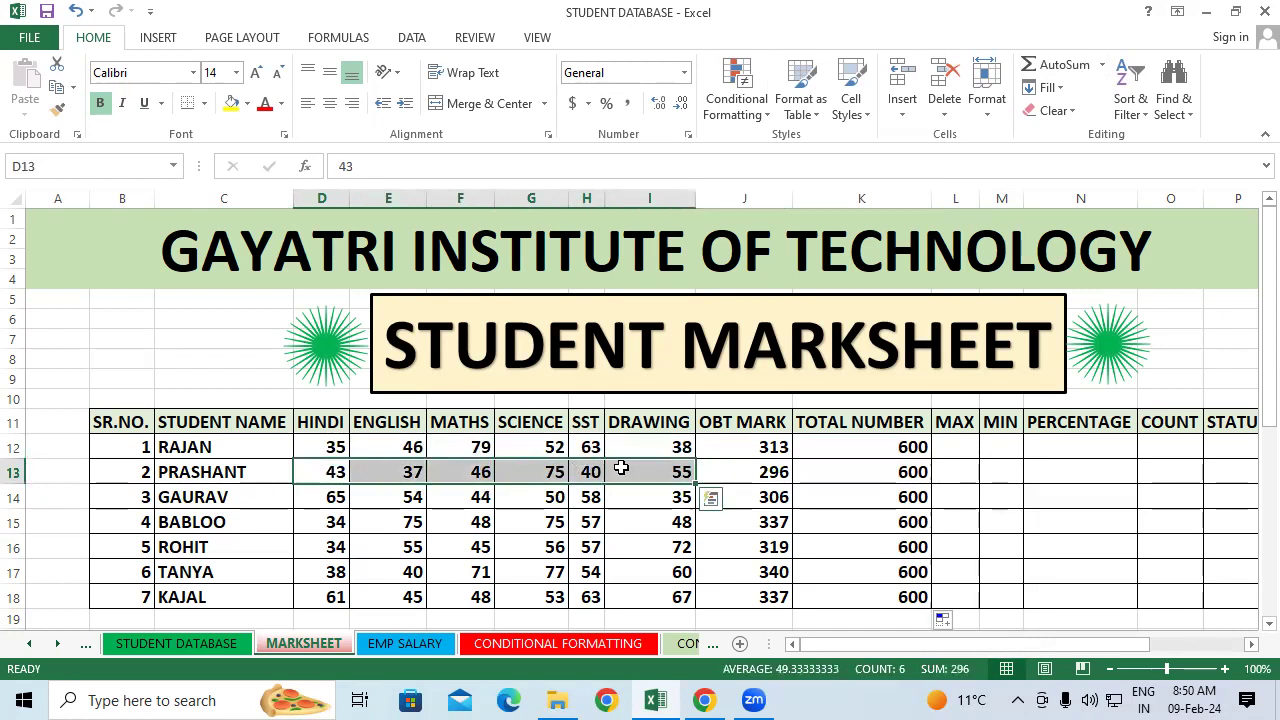
{"action": "left_click", "coordinate": [957, 442]}
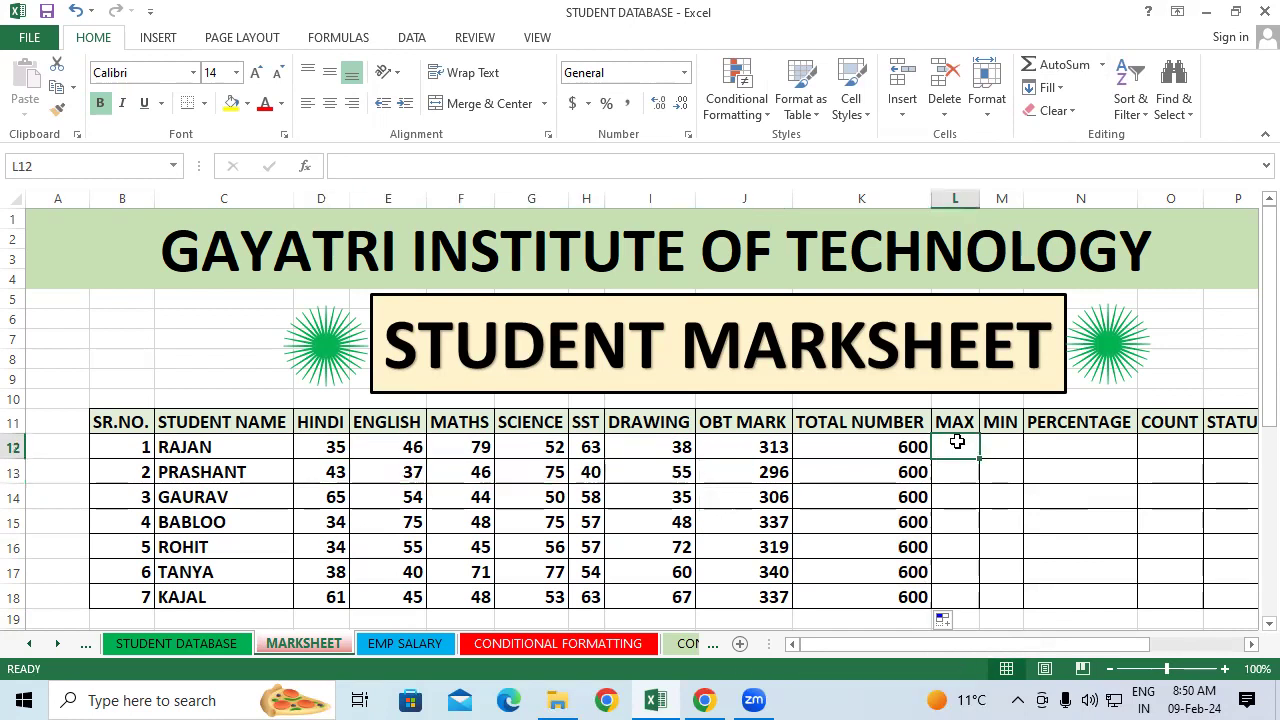
{"action": "type", "text": "=max"}
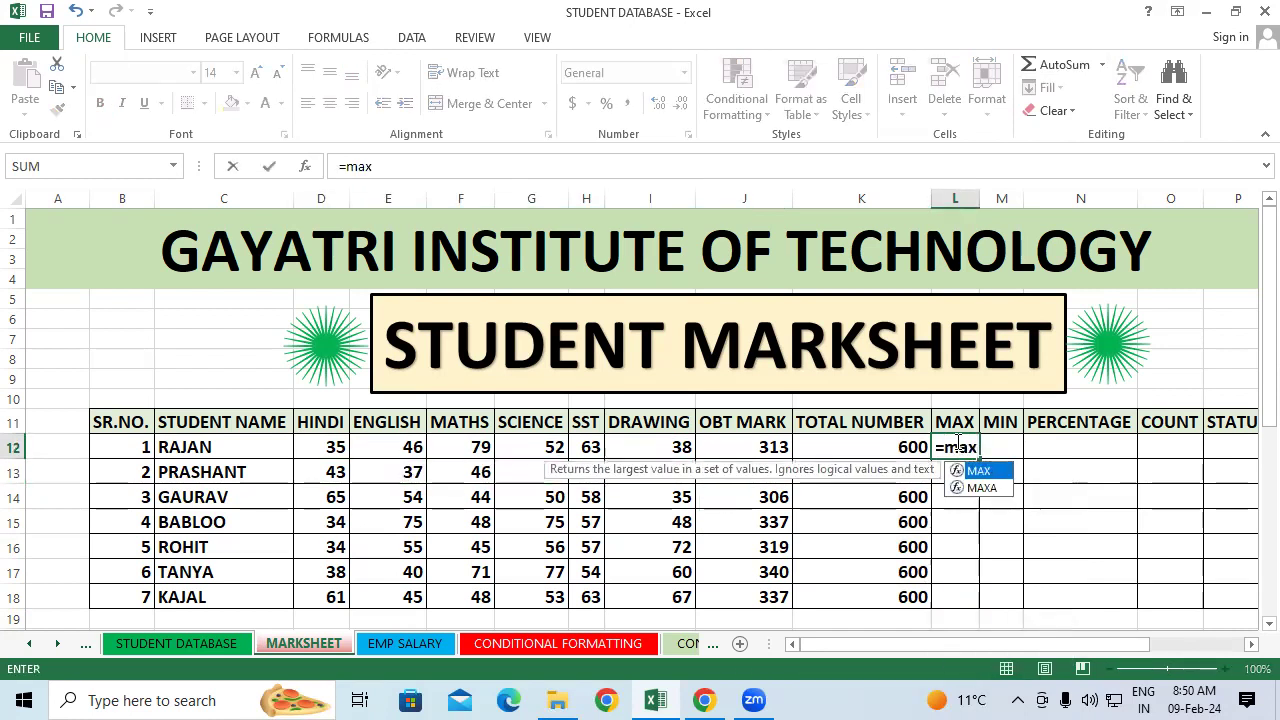
{"action": "type", "text": "("}
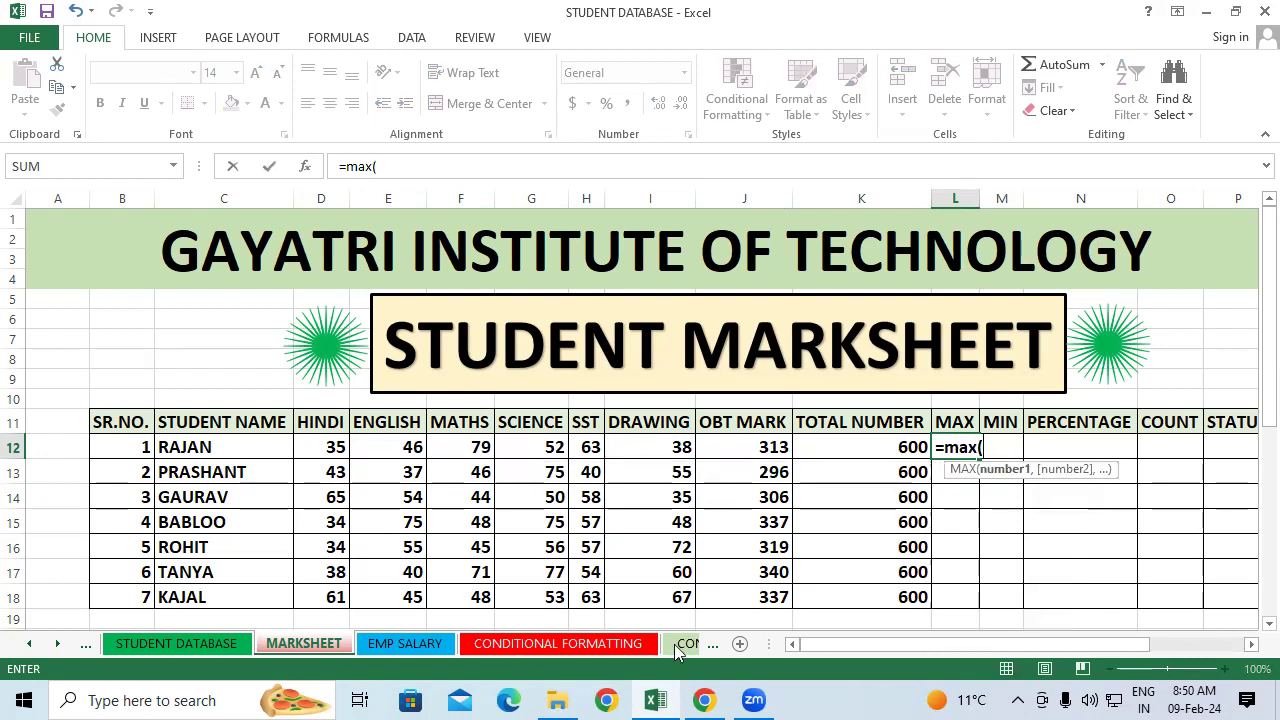
{"action": "left_click_drag", "start_coordinate": [342, 447], "coordinate": [668, 450]}
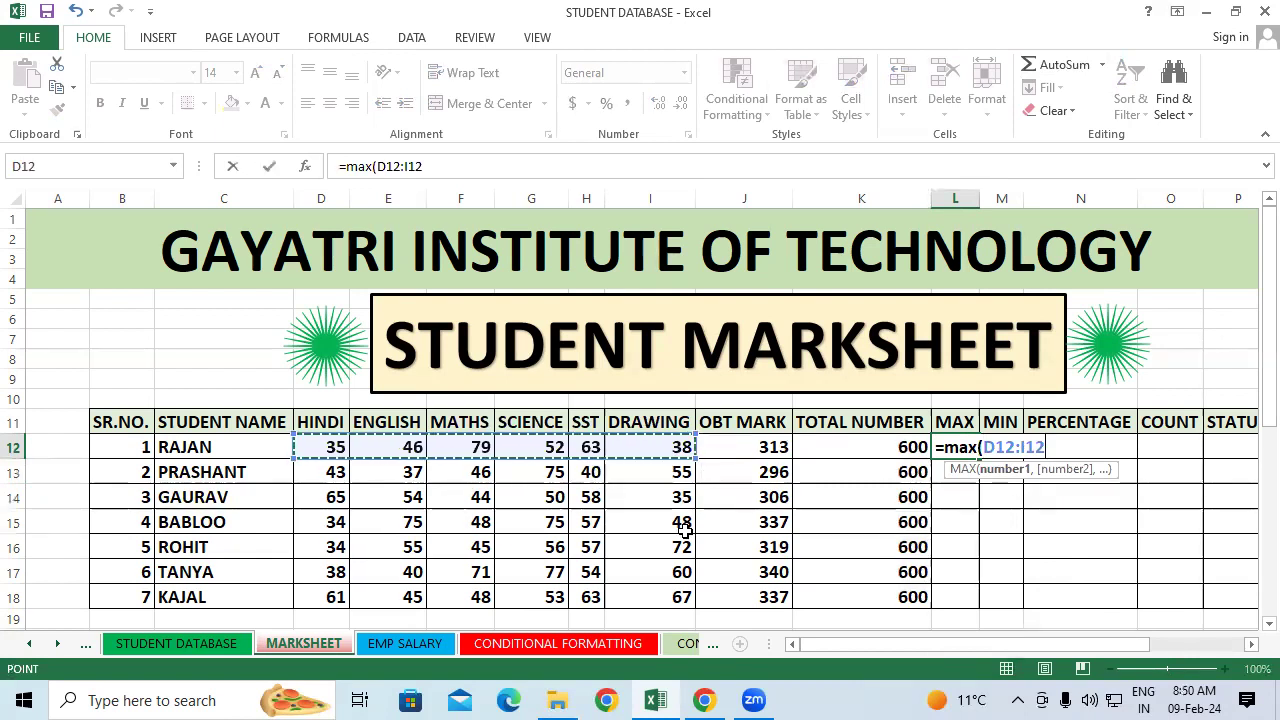
{"action": "type", "text": ")"}
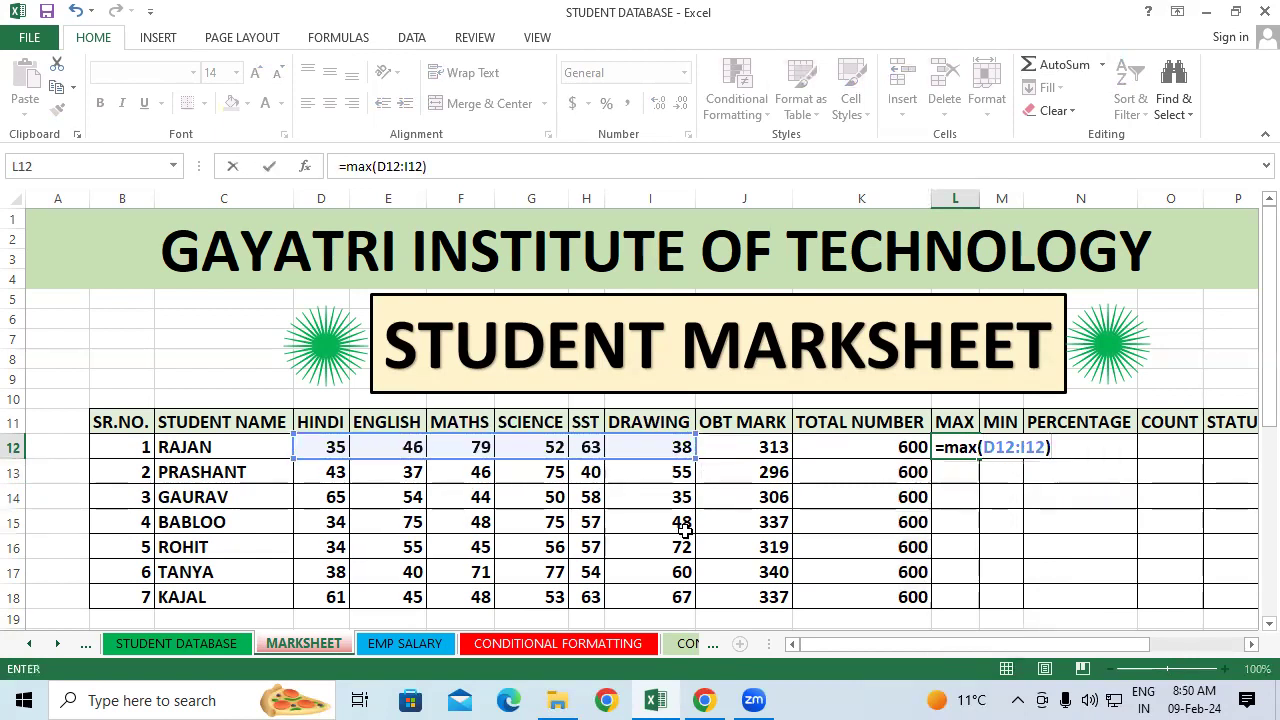
{"action": "key", "text": "Return"}
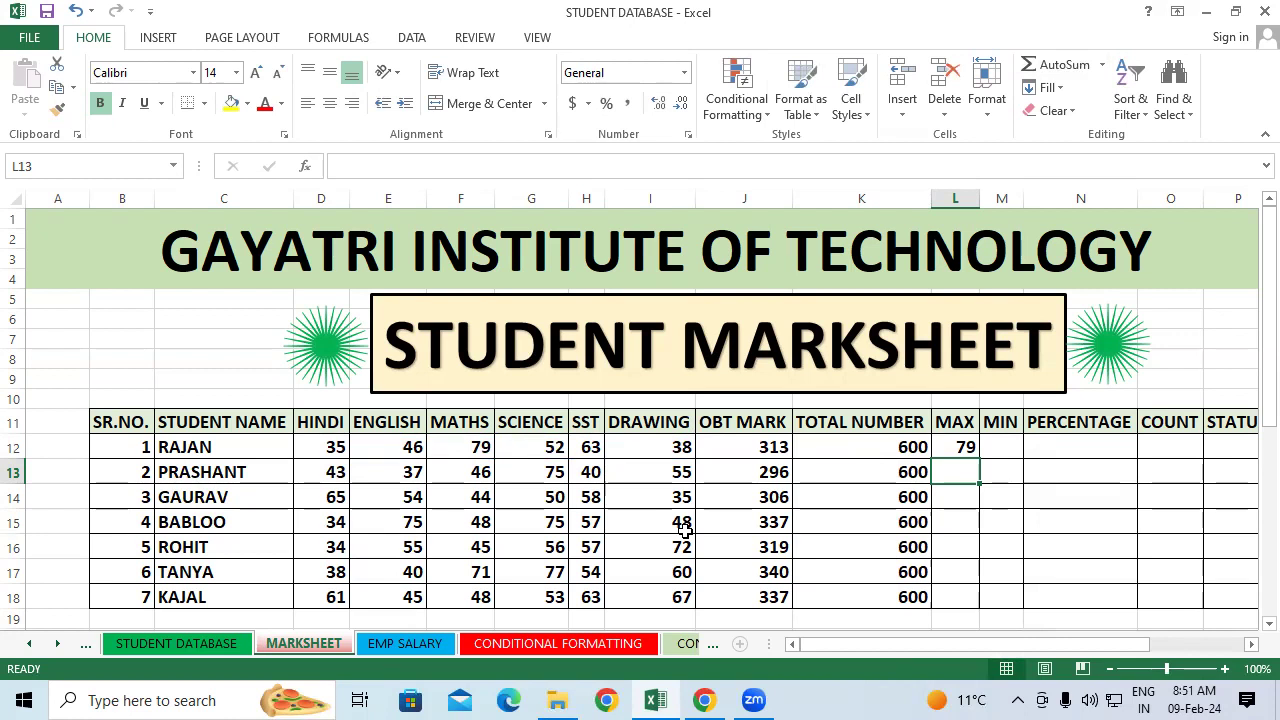
- Enter =MAX(D13:I13) in L13 for the second student and fill the formula down to L18
{"action": "type", "text": "=ma"}
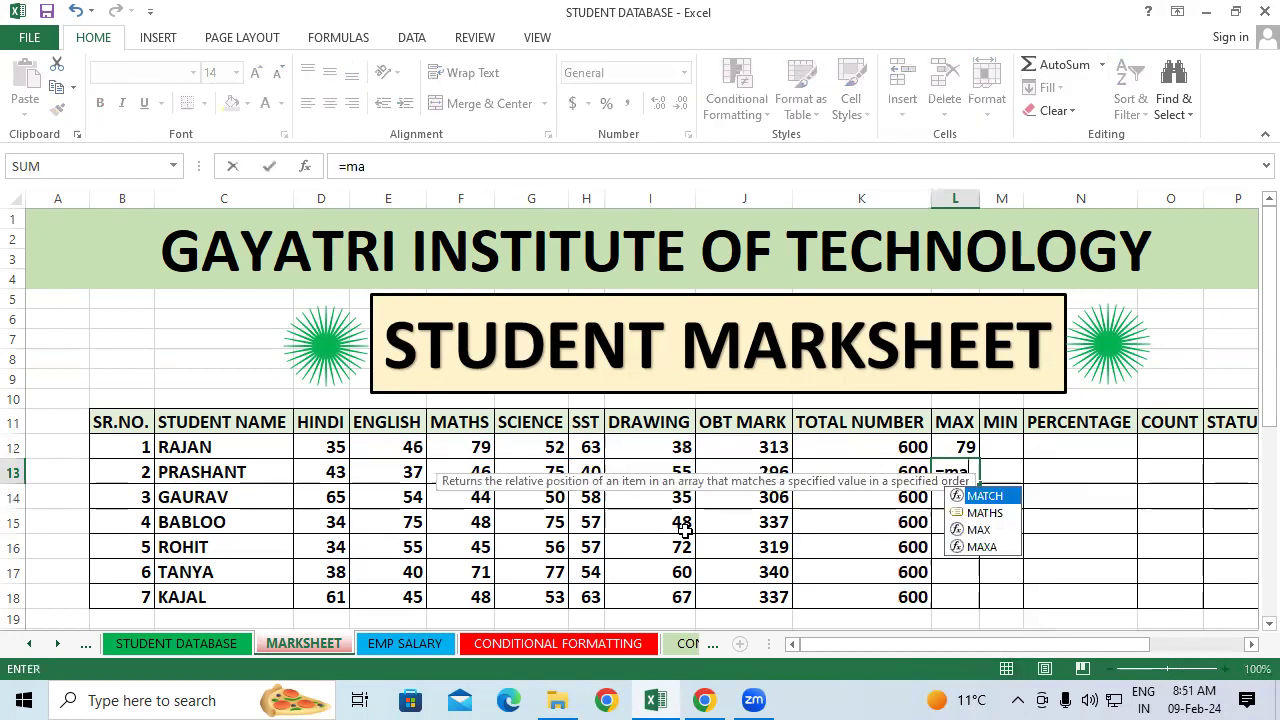
{"action": "type", "text": "x("}
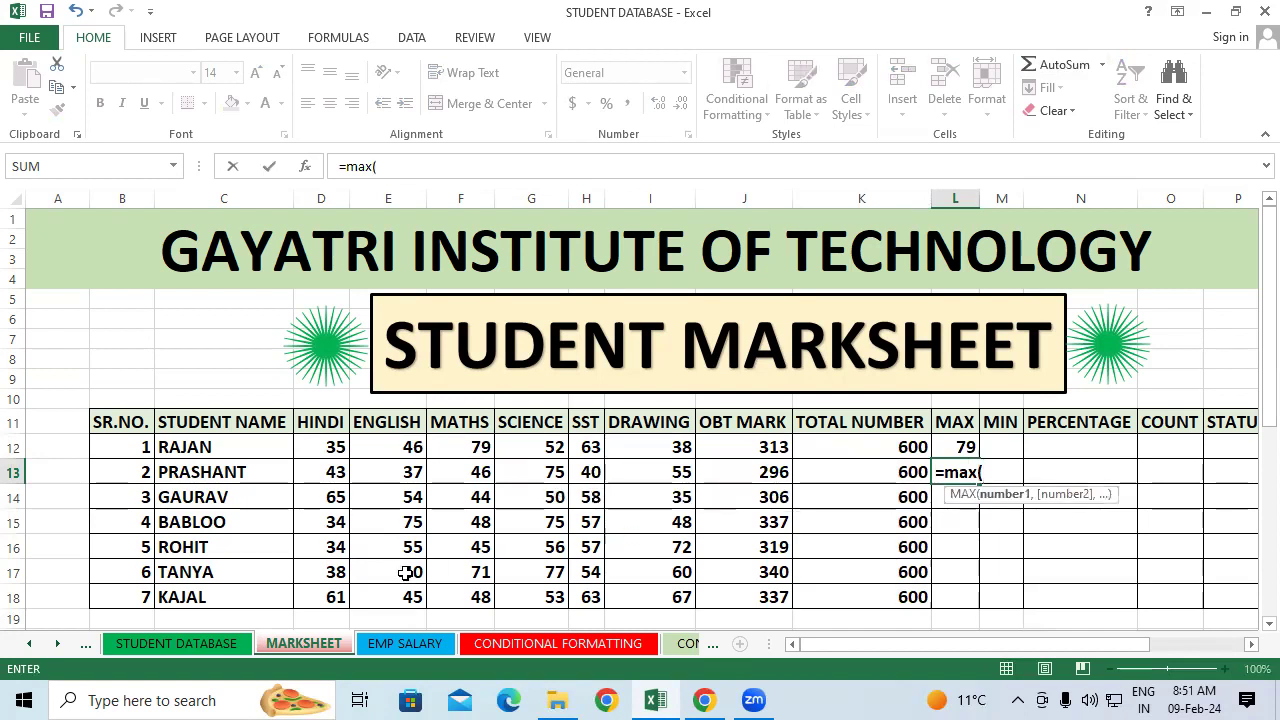
{"action": "left_click_drag", "start_coordinate": [330, 472], "coordinate": [640, 484]}
{"action": "type", "text": ")"}
{"action": "key", "text": "Return"}
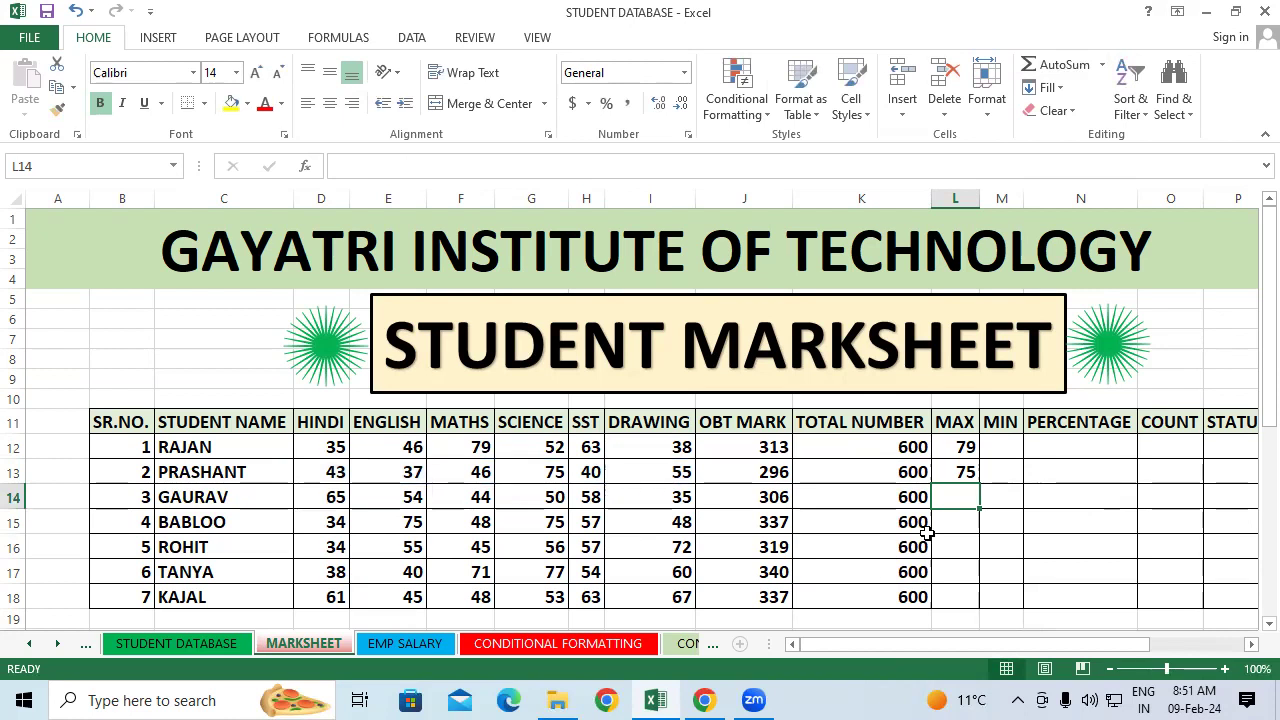
{"action": "left_click", "coordinate": [957, 474]}
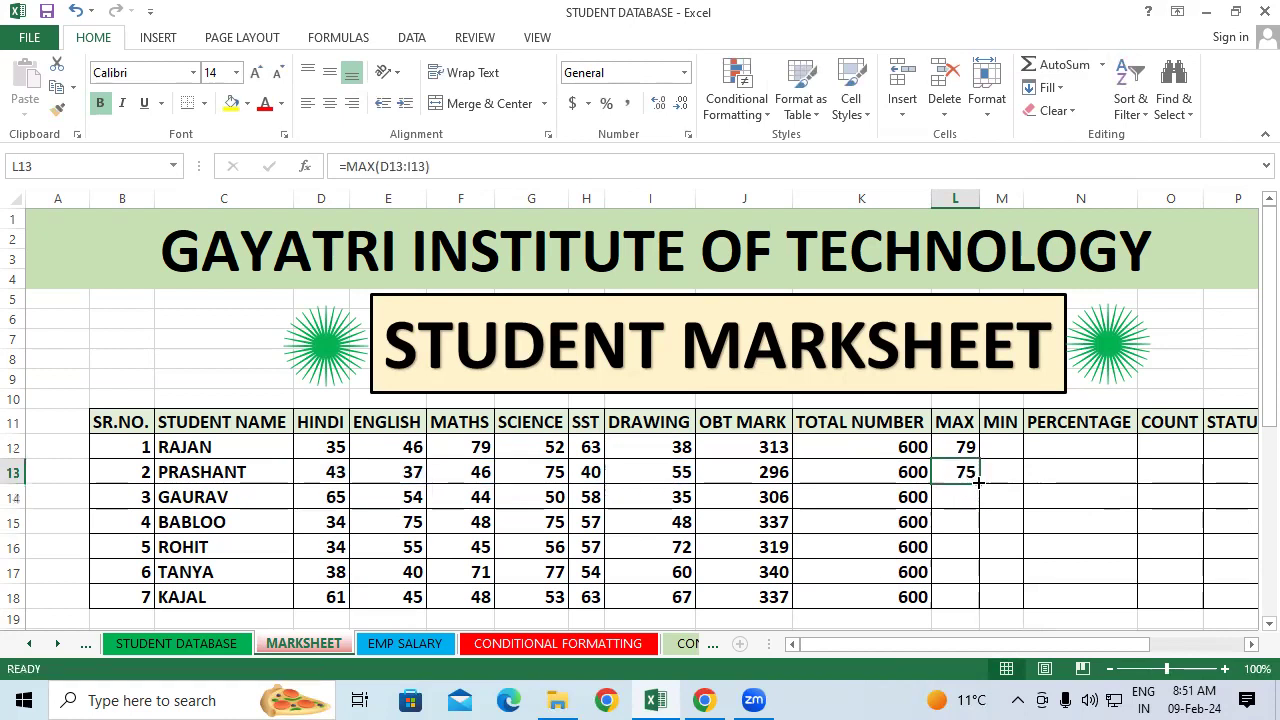
{"action": "double_click", "coordinate": [980, 486]}
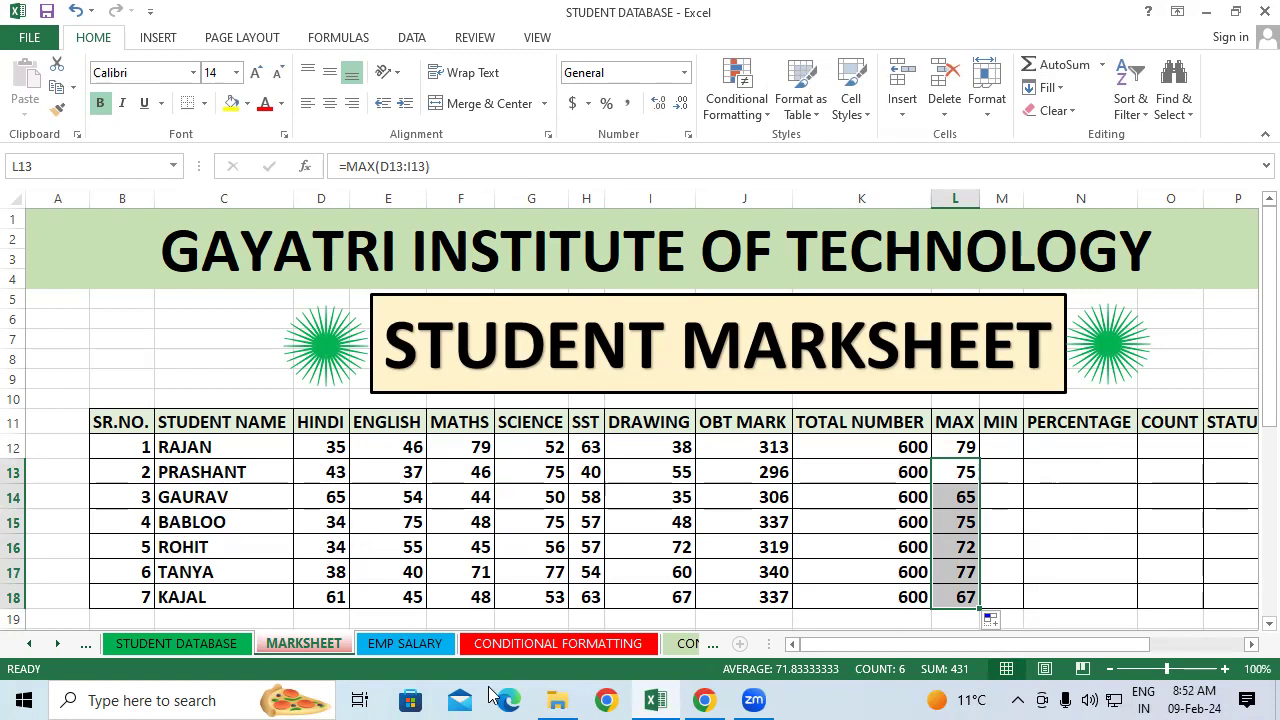
- Find the first student's lowest mark in M12 with the formula =MIN(D12:I12)
{"action": "left_click", "coordinate": [999, 449]}
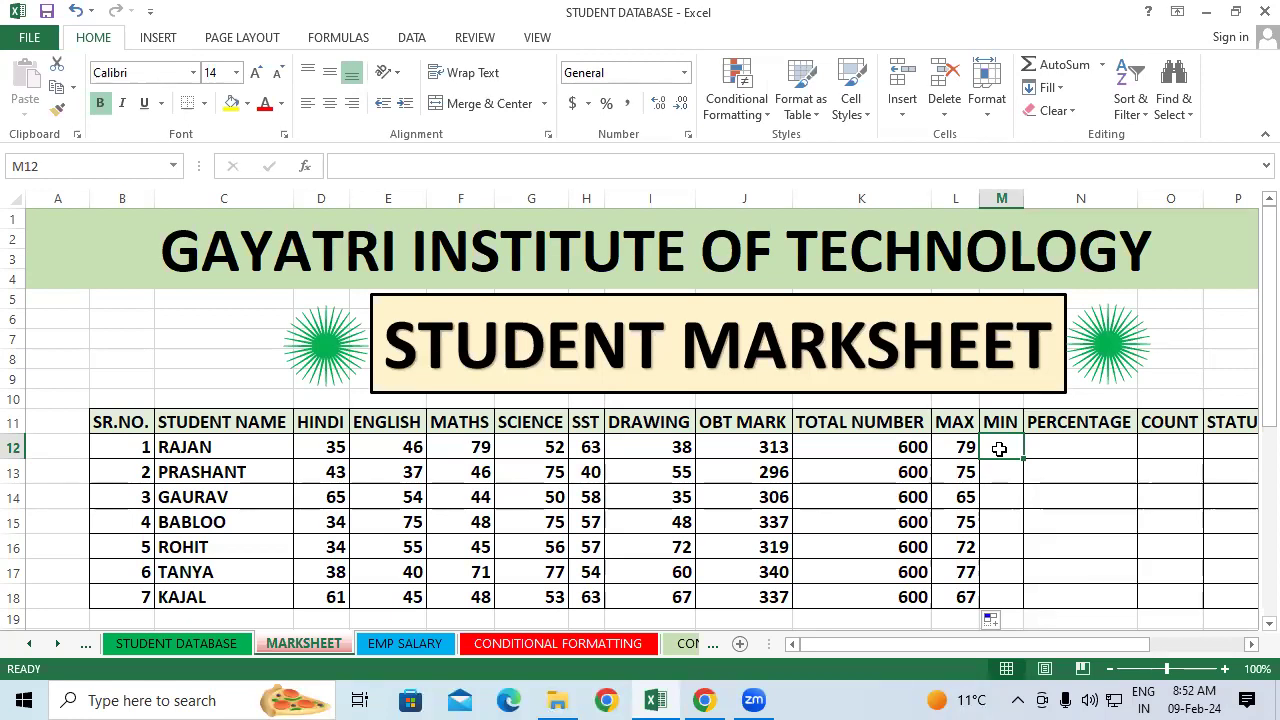
{"action": "type", "text": "="}
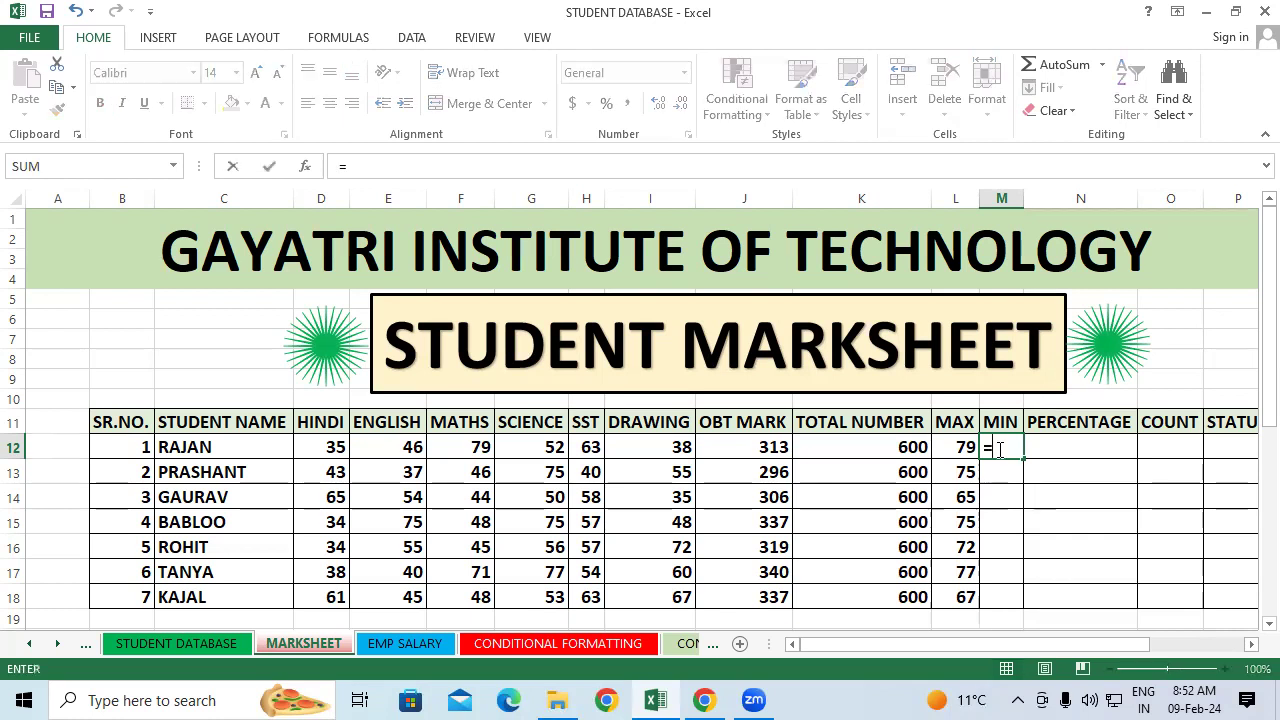
{"action": "type", "text": "min("}
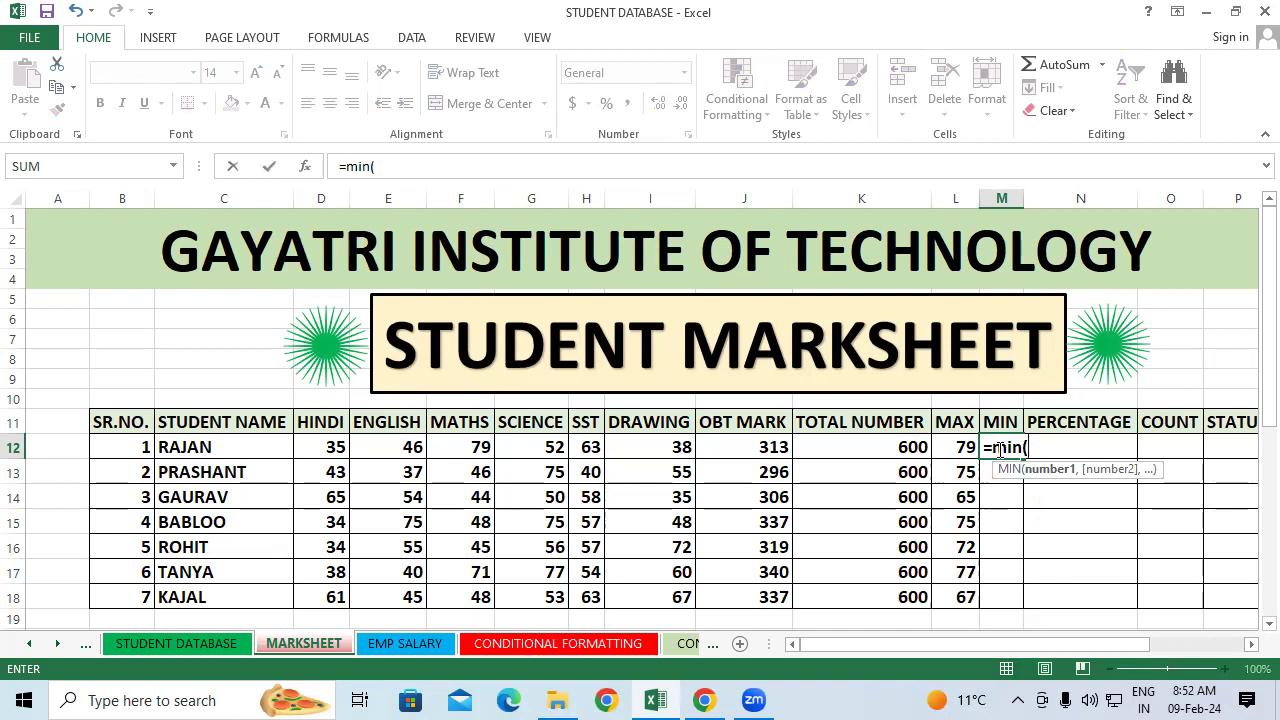
{"action": "left_click", "coordinate": [335, 447]}
{"action": "left_click_drag", "start_coordinate": [369, 447], "coordinate": [640, 455]}
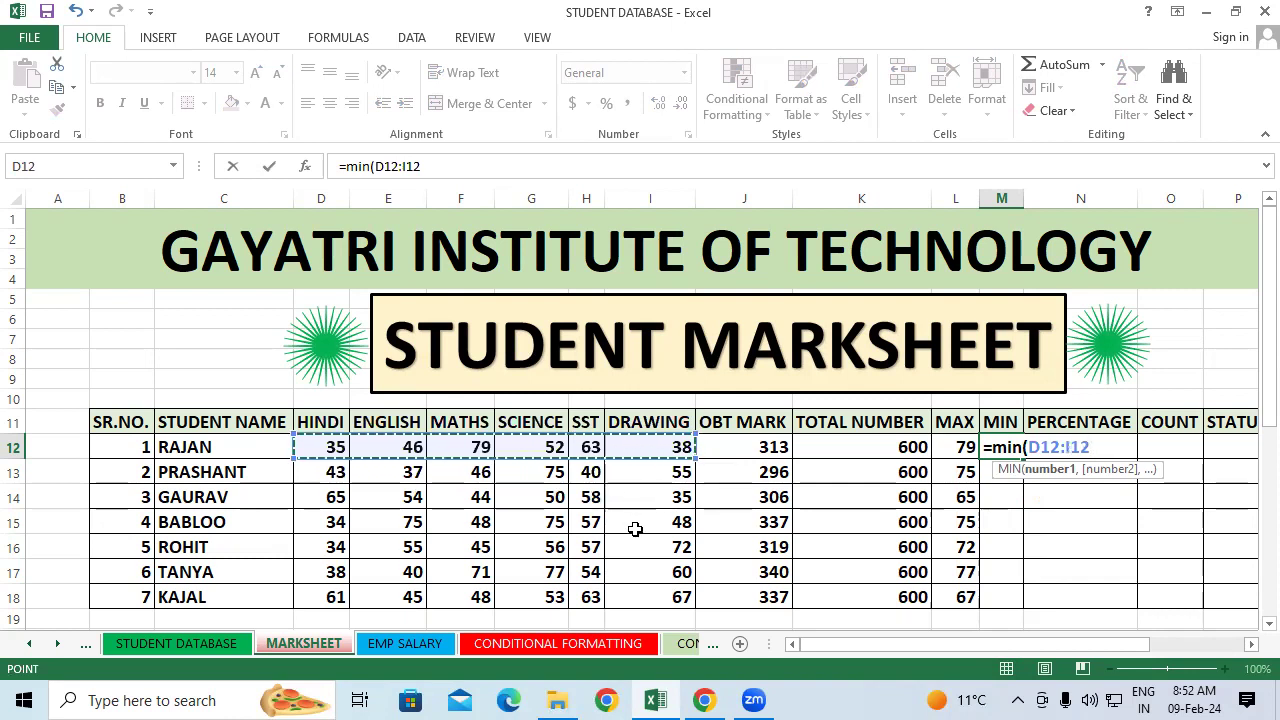
{"action": "key", "text": "Return"}
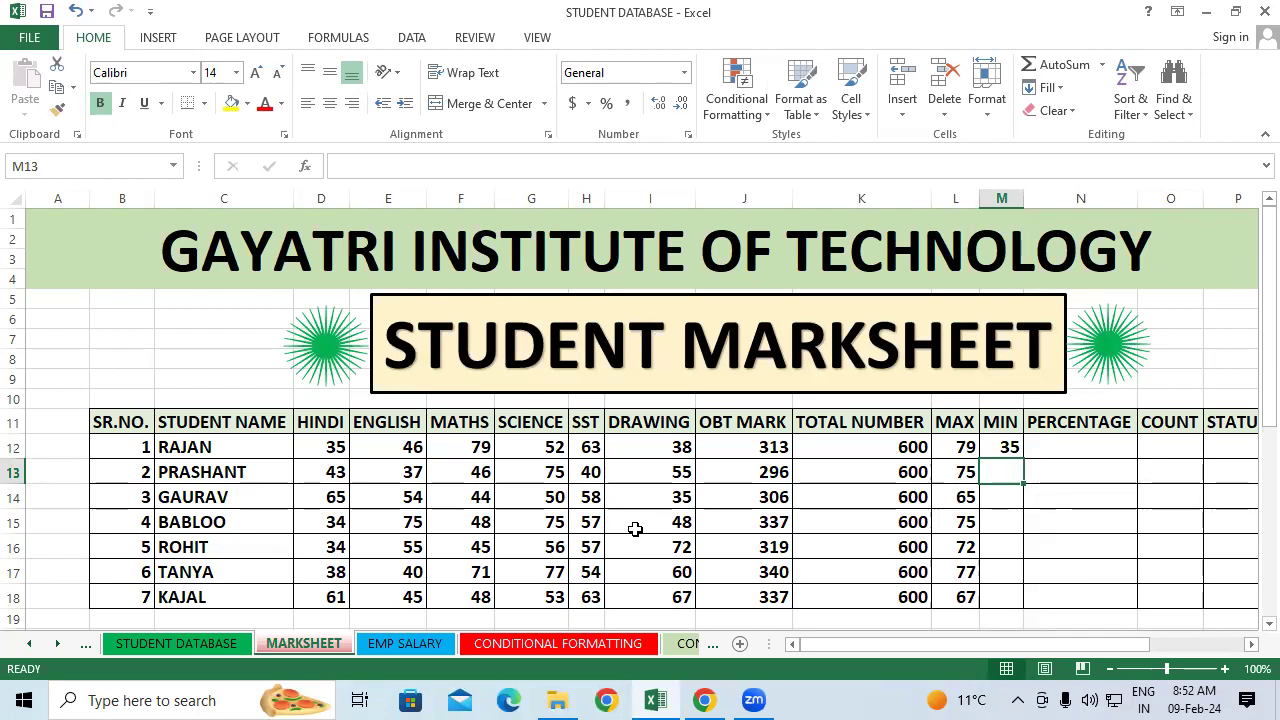
{"action": "left_click", "coordinate": [1001, 447]}
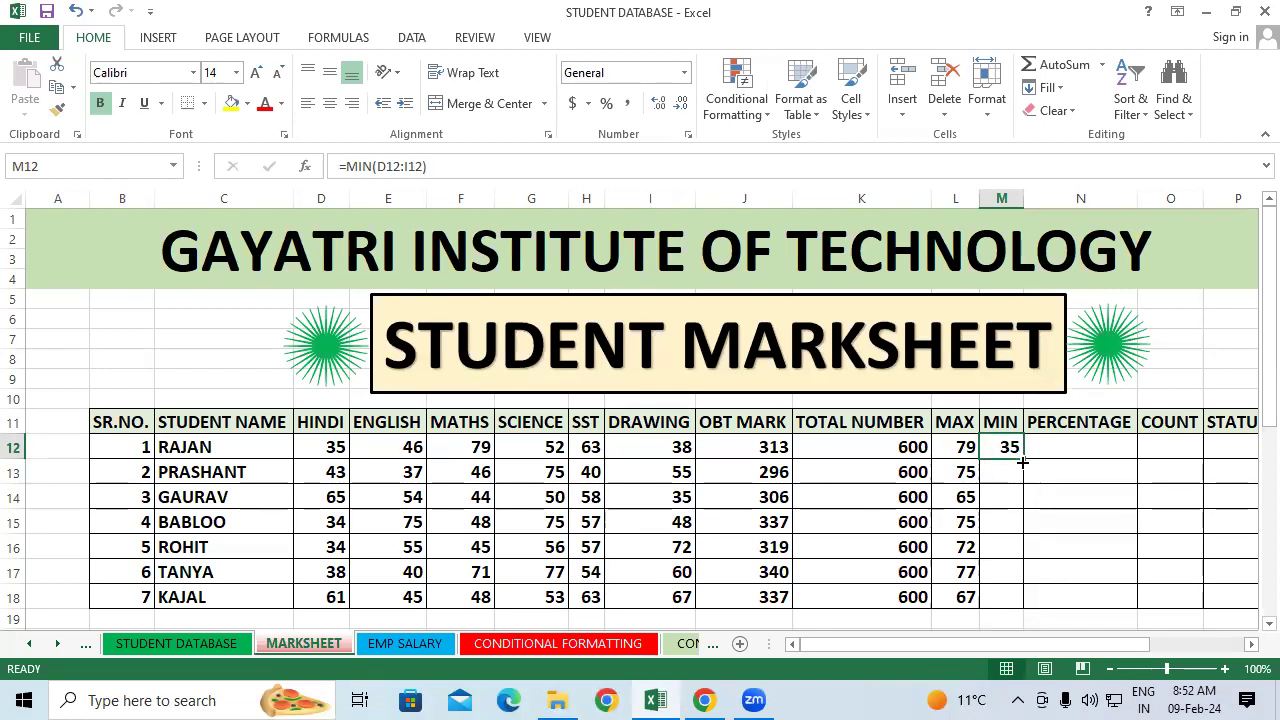
- Enter =MIN(D13:I13) in M13 for the second student and fill the formula down the MIN column to M18
{"action": "left_click", "coordinate": [1010, 477]}
{"action": "type", "text": "=m"}
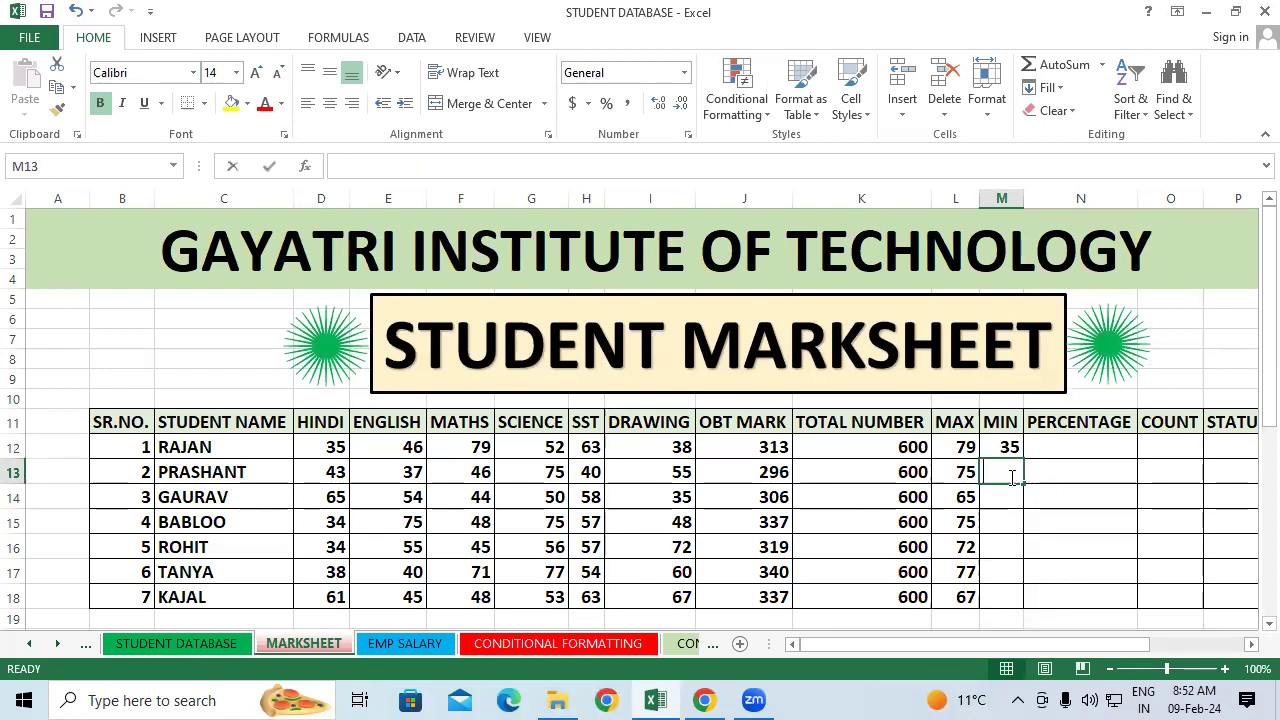
{"action": "type", "text": "in("}
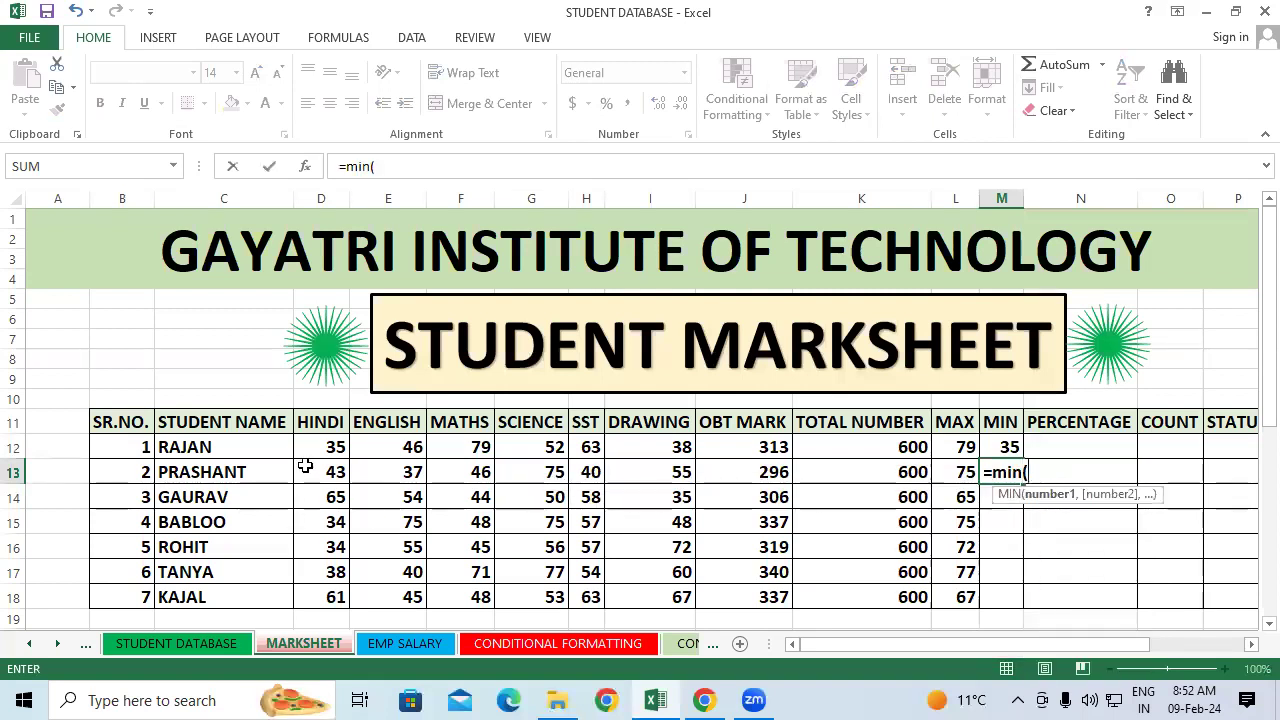
{"action": "left_click_drag", "start_coordinate": [306, 472], "coordinate": [688, 477]}
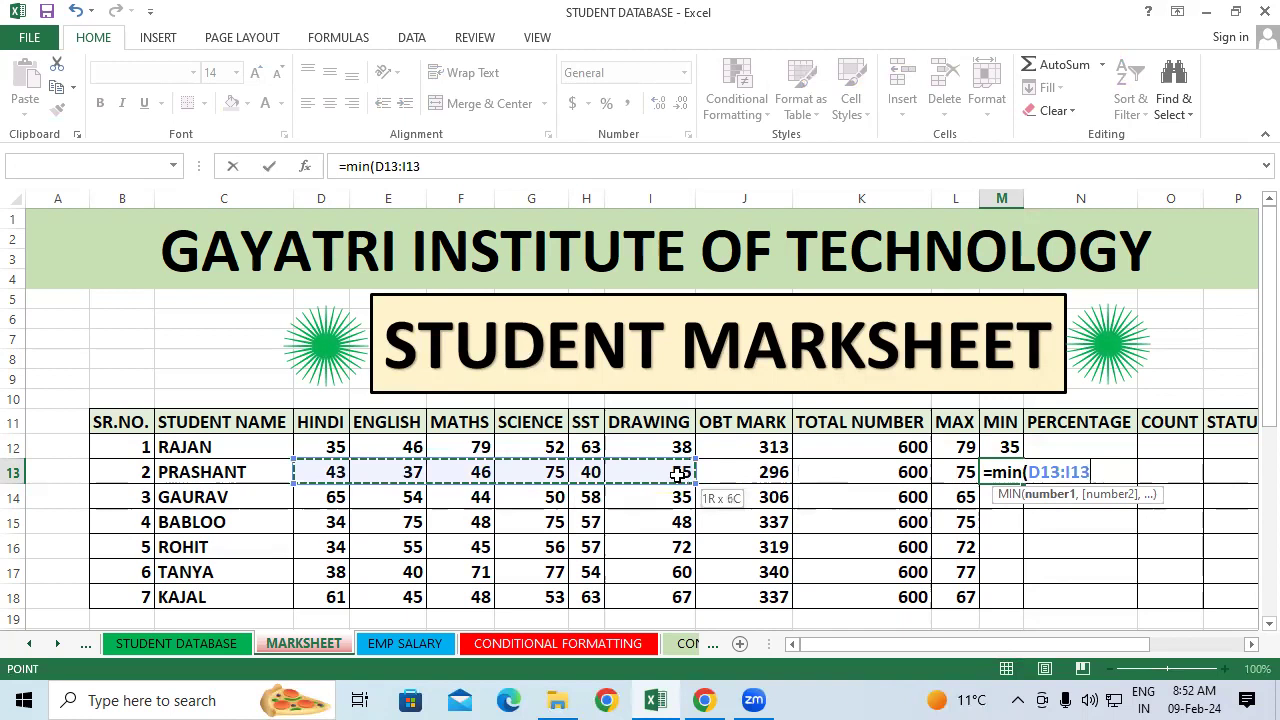
{"action": "type", "text": ")"}
{"action": "key", "text": "Return"}
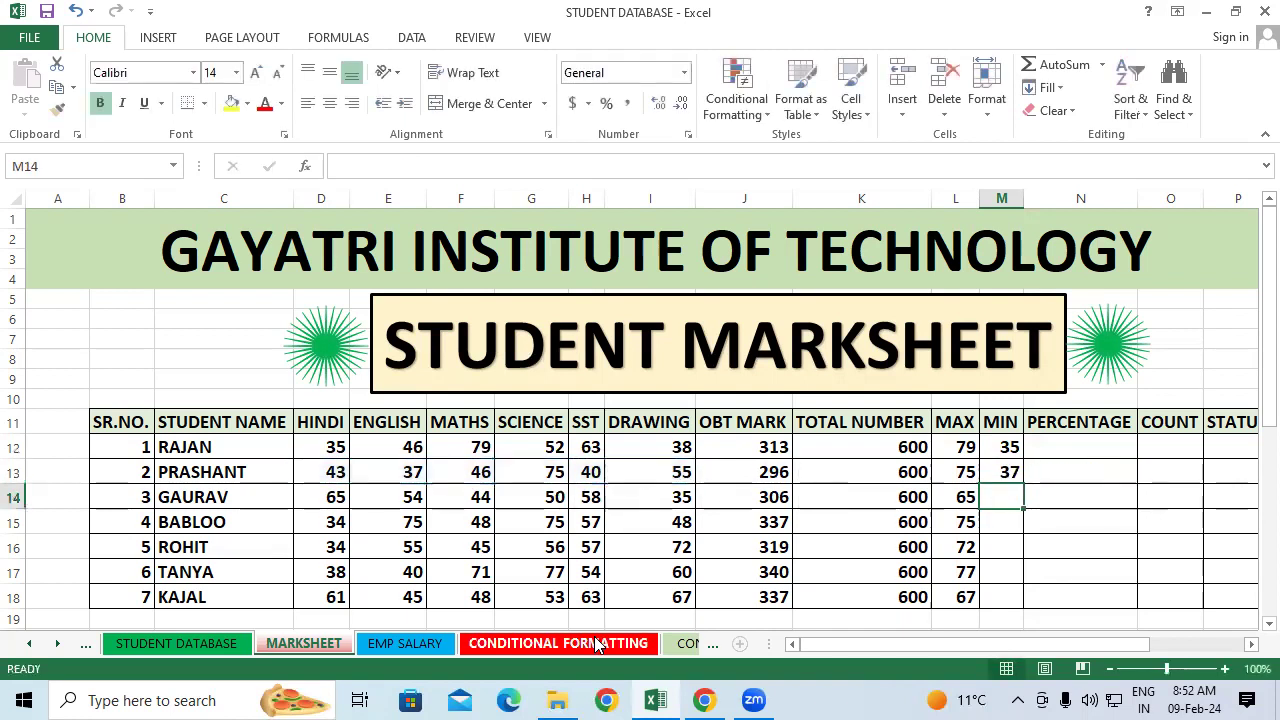
{"action": "left_click", "coordinate": [1008, 474]}
{"action": "left_click_drag", "start_coordinate": [1020, 485], "coordinate": [1020, 597]}
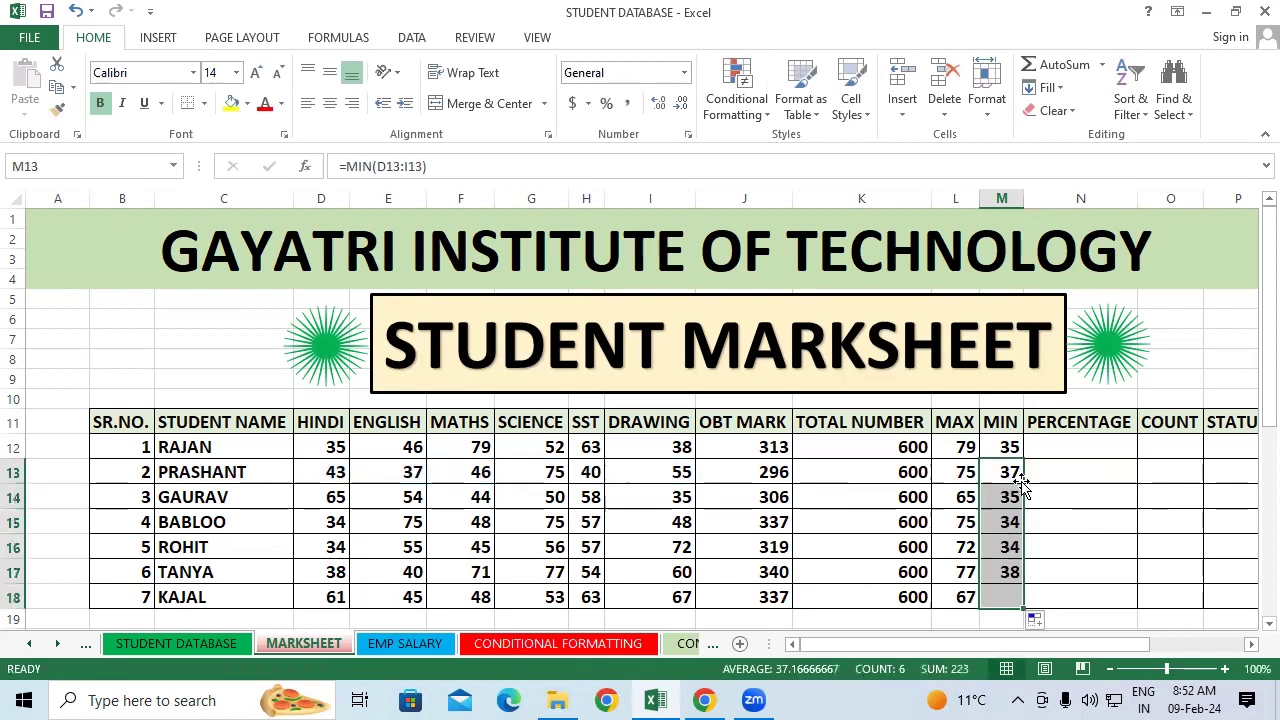
{"action": "left_click", "coordinate": [1122, 537]}
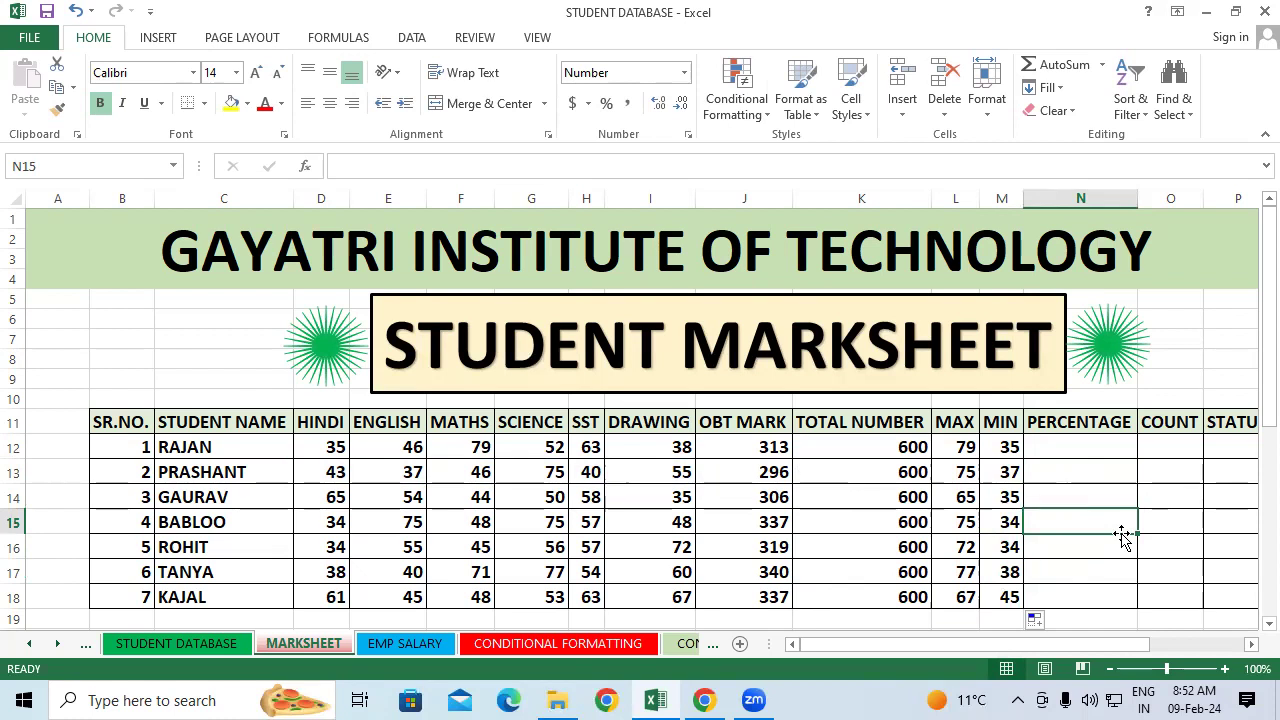
- Calculate the first student's percentage in N12 with =J12/6 and fill the formula down to N18
{"action": "left_click", "coordinate": [1047, 447]}
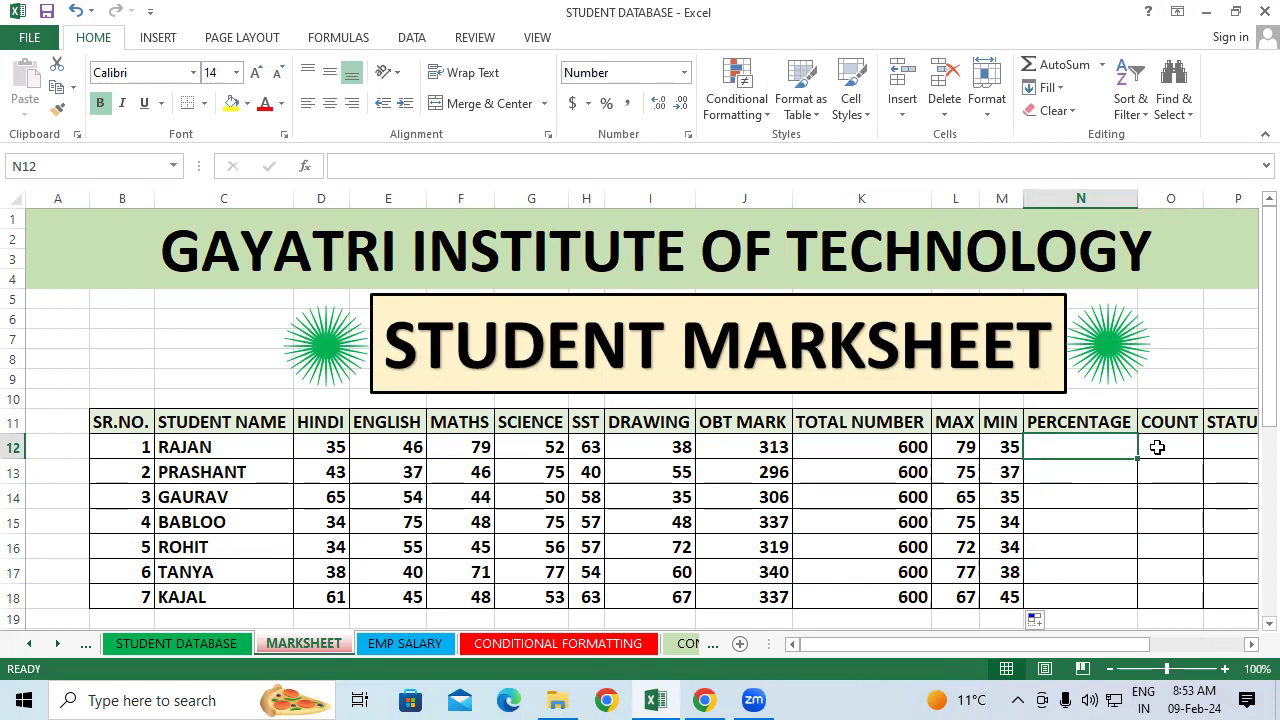
{"action": "type", "text": "="}
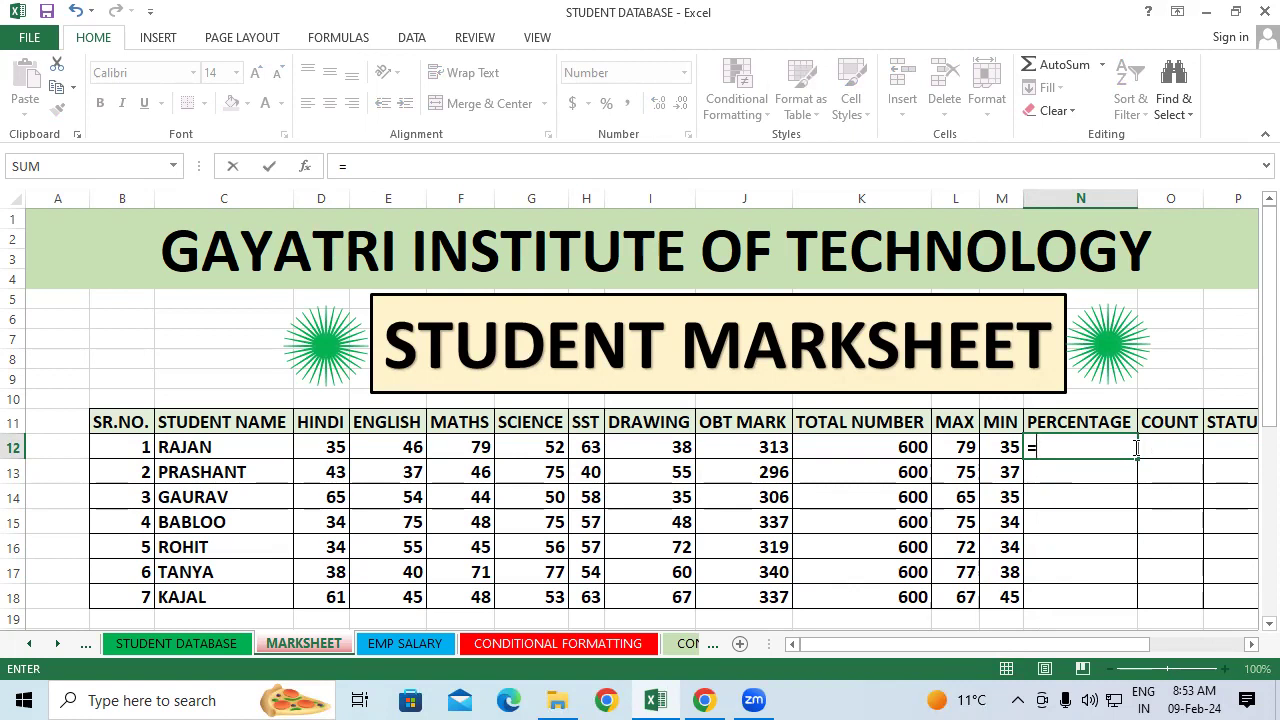
{"action": "left_click", "coordinate": [719, 449]}
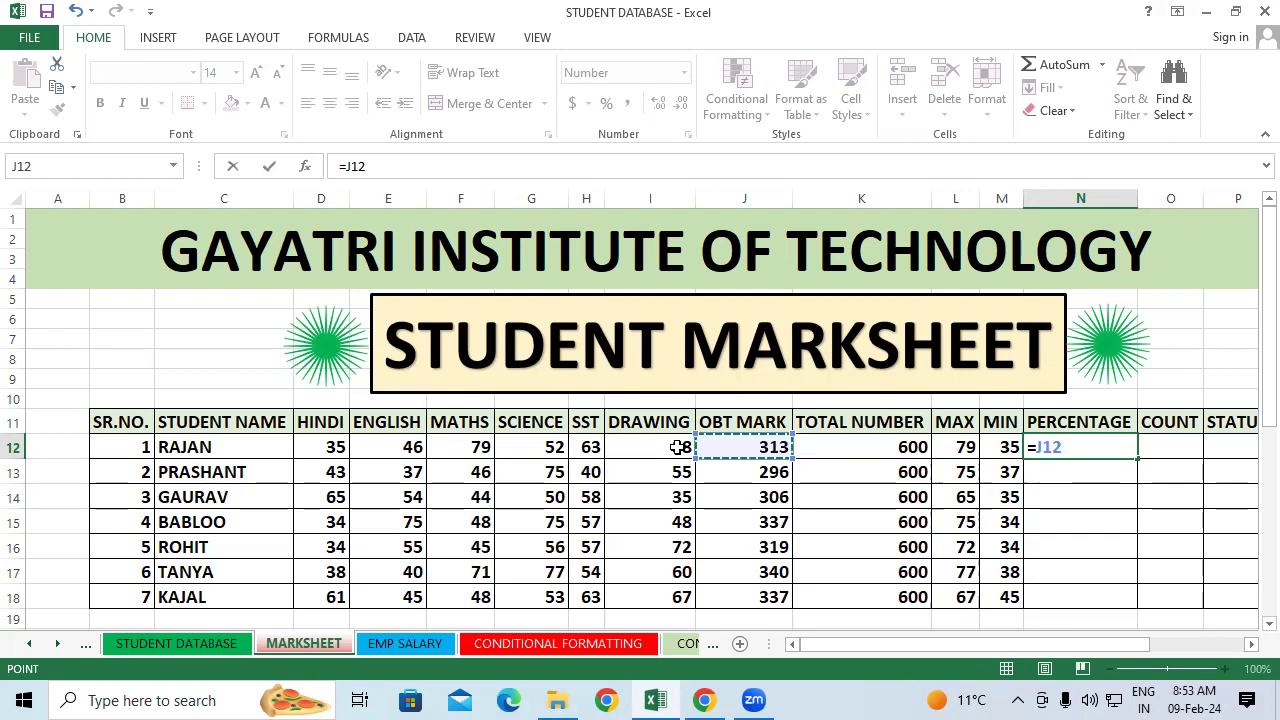
{"action": "type", "text": "/"}
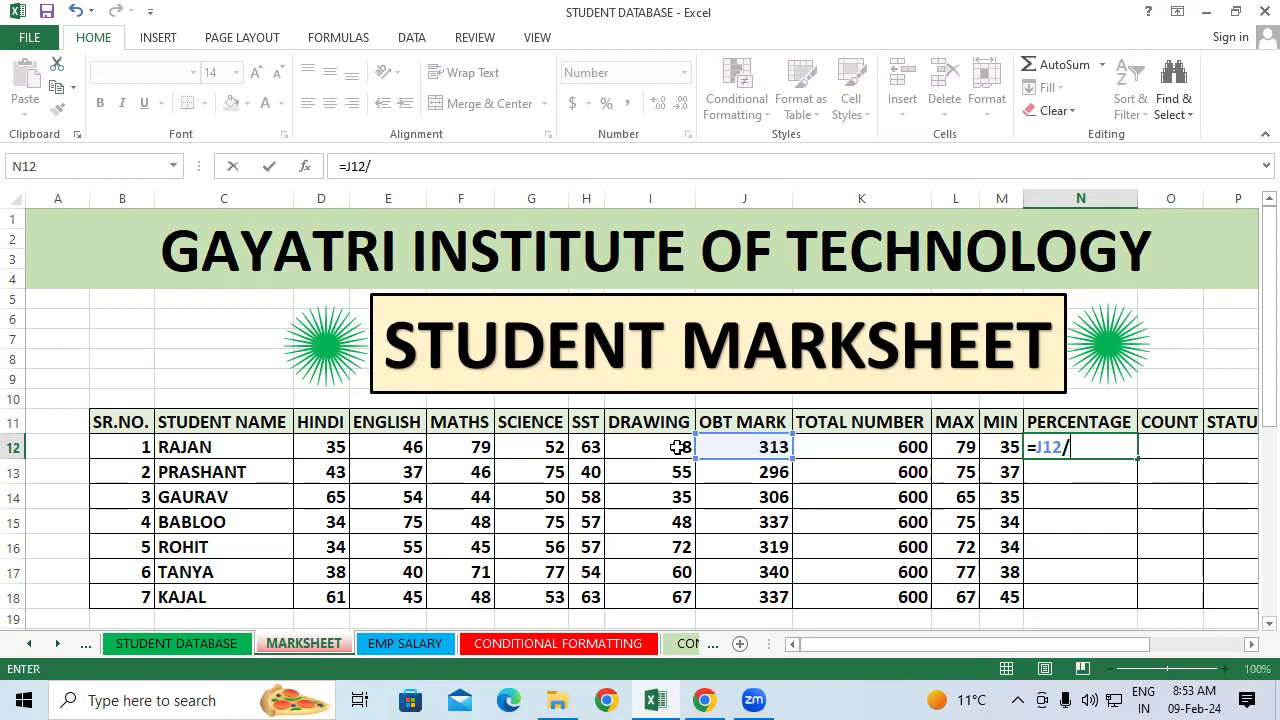
{"action": "type", "text": "6"}
{"action": "key", "text": "Return"}
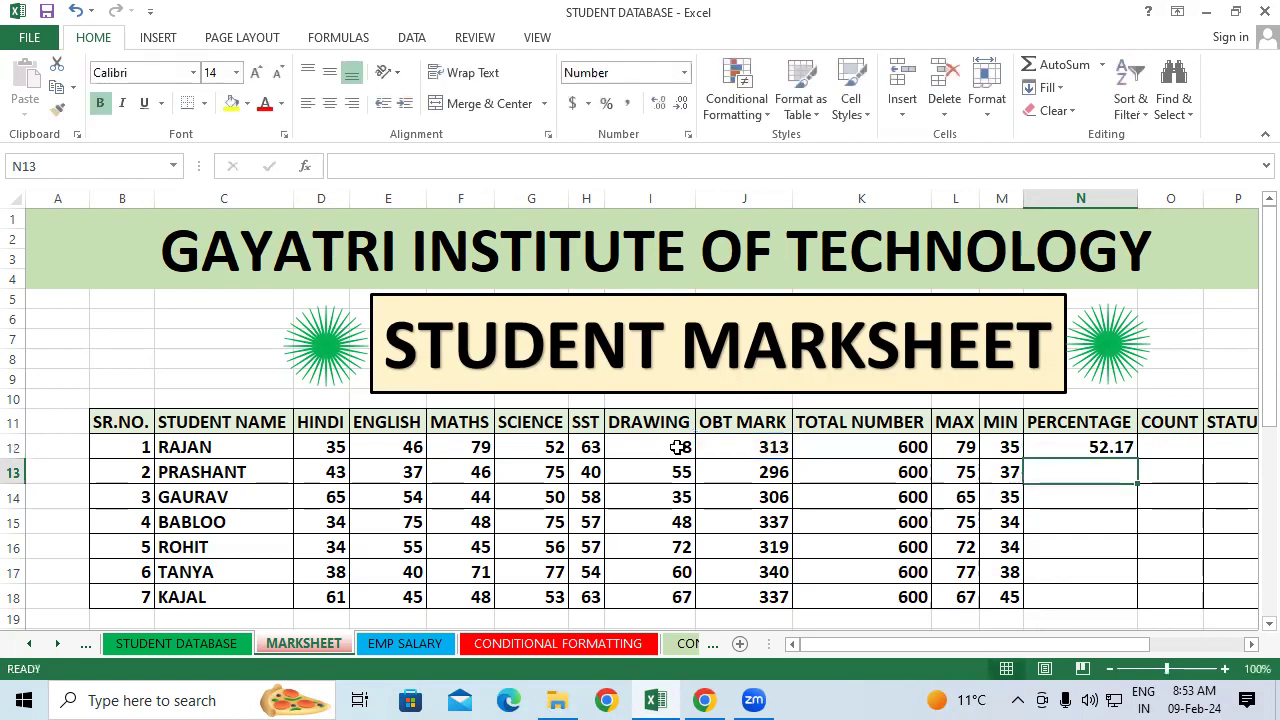
{"action": "left_click", "coordinate": [1085, 450]}
{"action": "double_click", "coordinate": [1138, 462]}
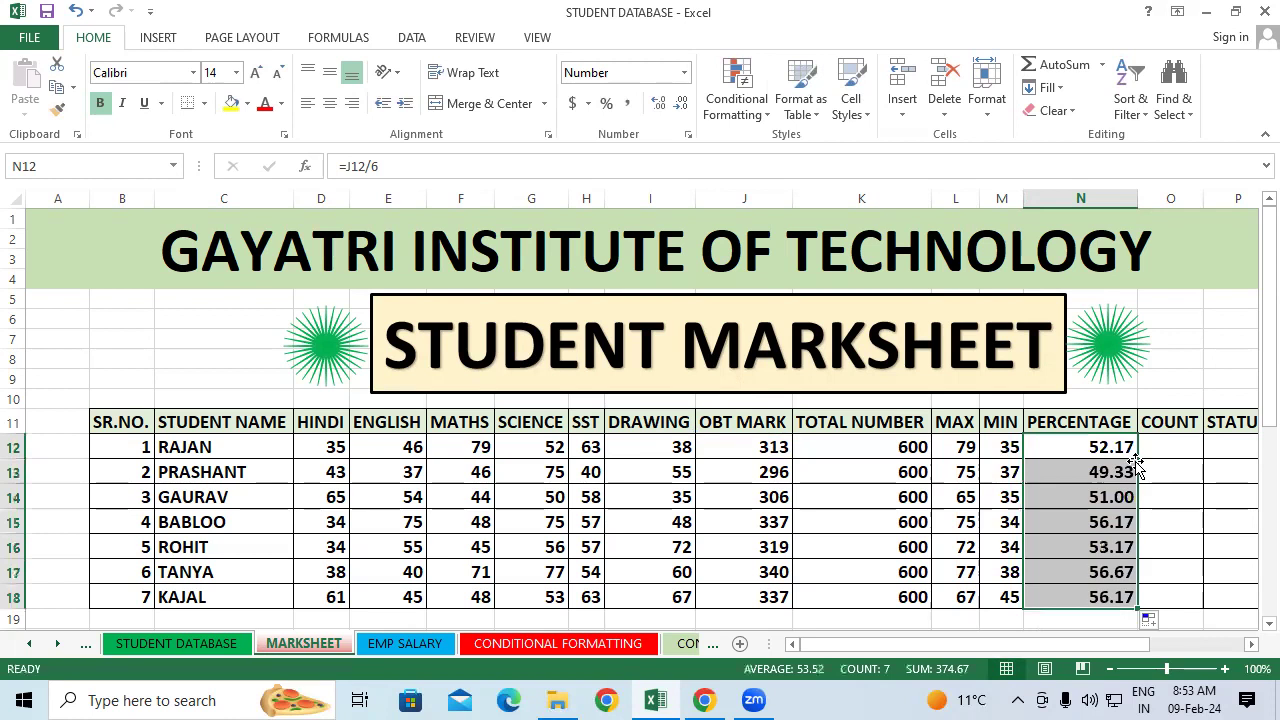
- Clear the formulas from the PERCENTAGE column, cells N12:N19
{"action": "left_click", "coordinate": [1110, 472]}
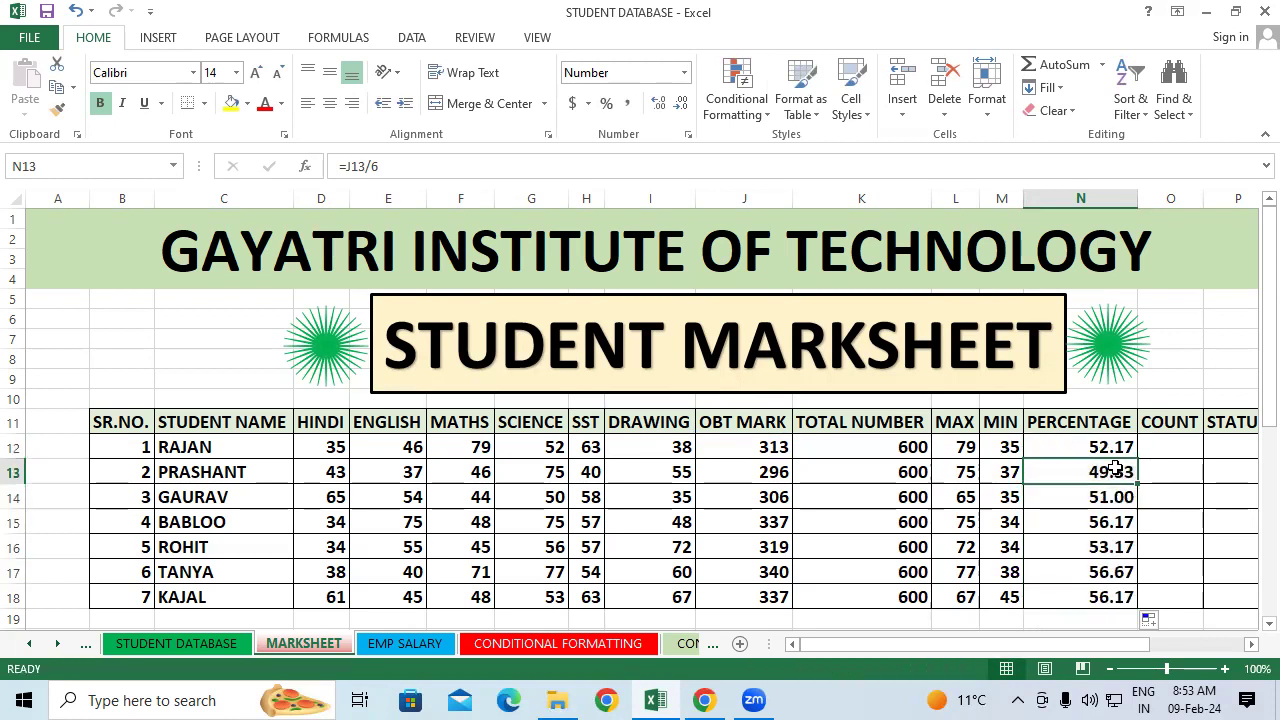
{"action": "left_click_drag", "start_coordinate": [1114, 440], "coordinate": [1117, 611]}
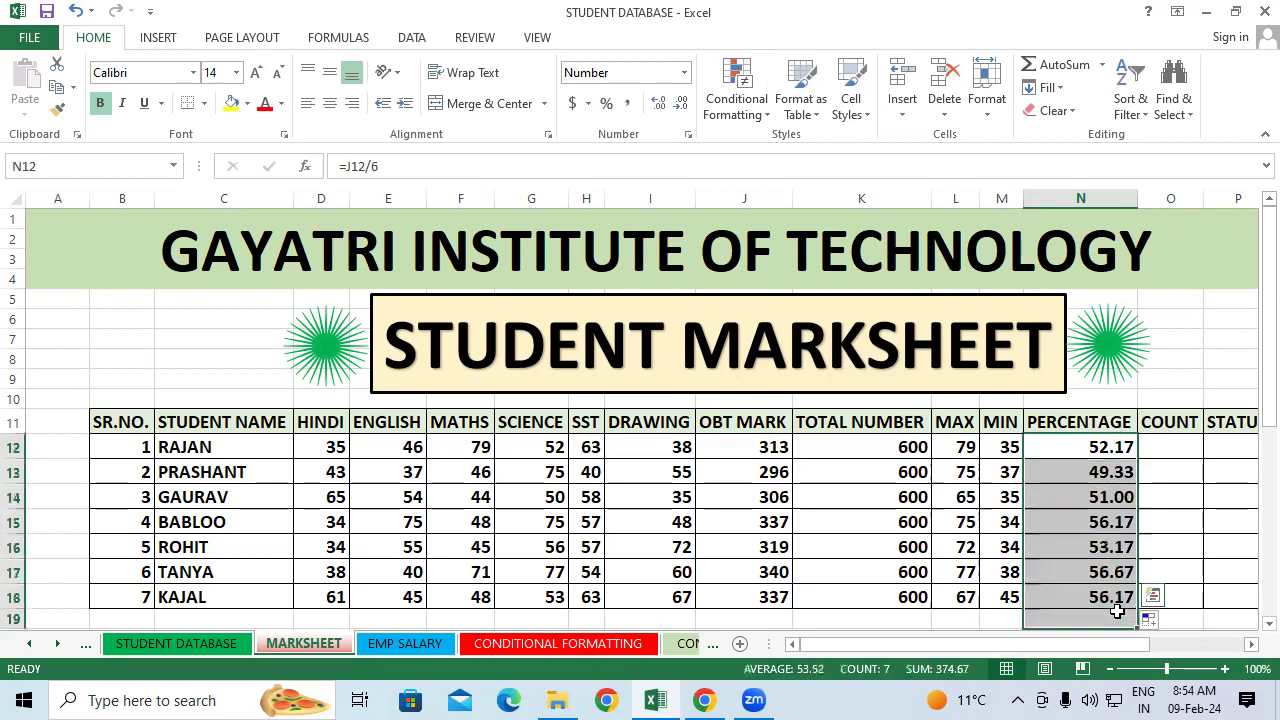
{"action": "key", "text": "Delete"}
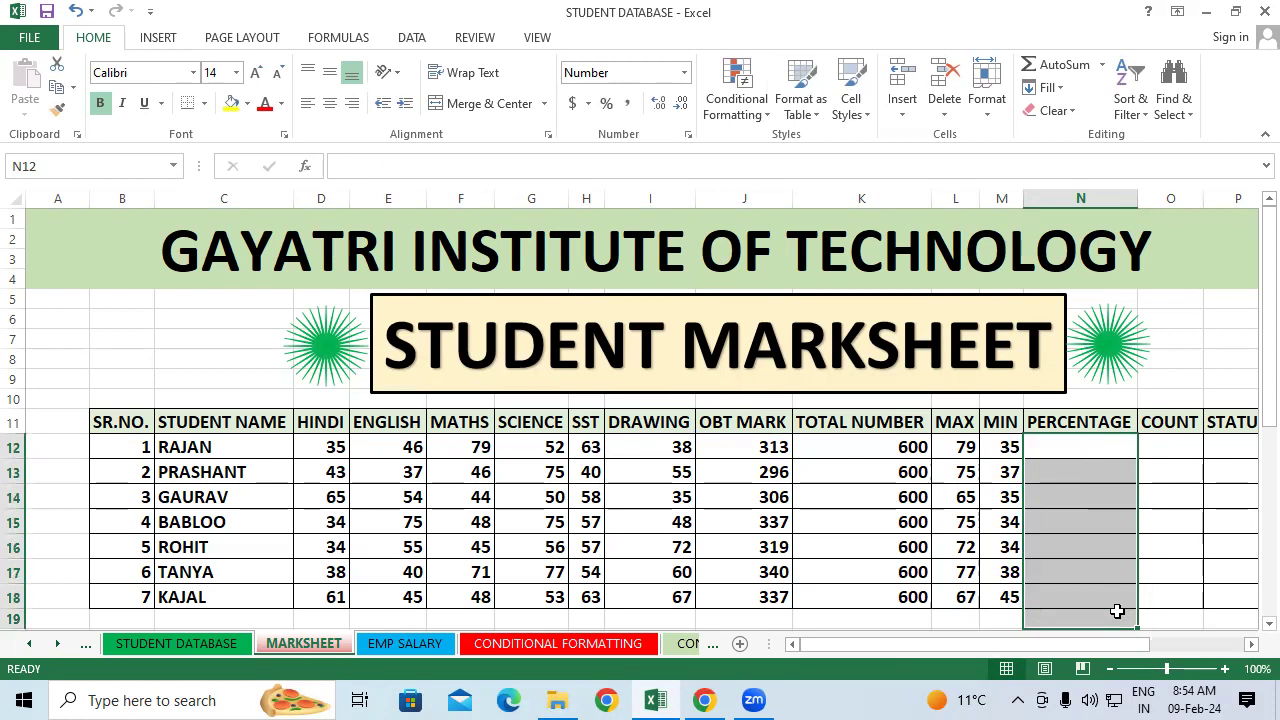
- Enter the formula =J12/6 in N12 again and copy it down the PERCENTAGE column to N18
{"action": "left_click", "coordinate": [1115, 447]}
{"action": "type", "text": "="}
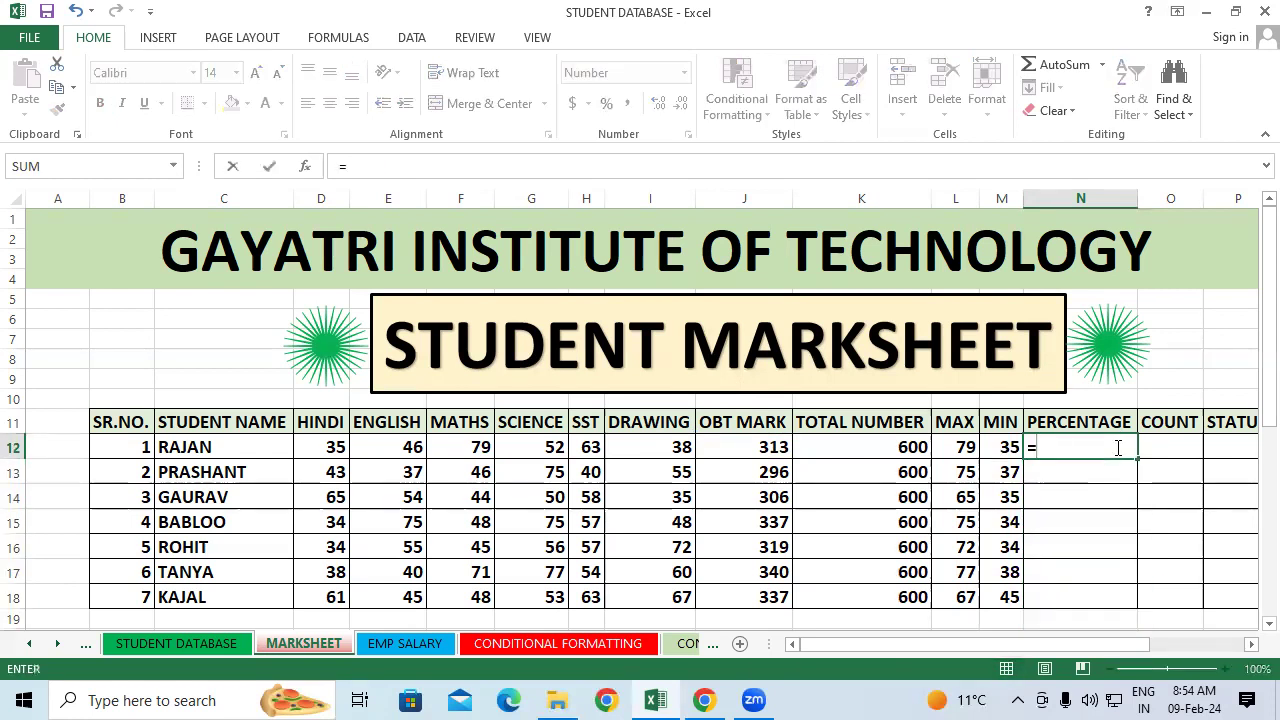
{"action": "left_click", "coordinate": [753, 446]}
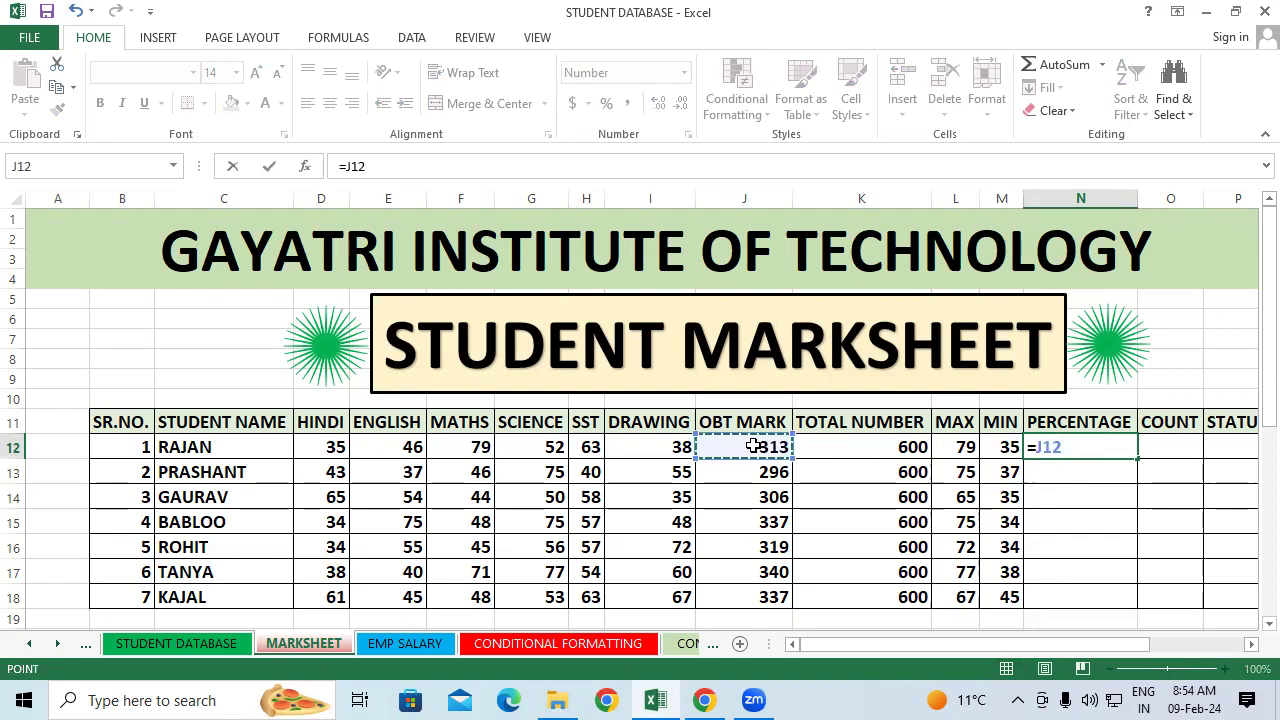
{"action": "type", "text": "/6"}
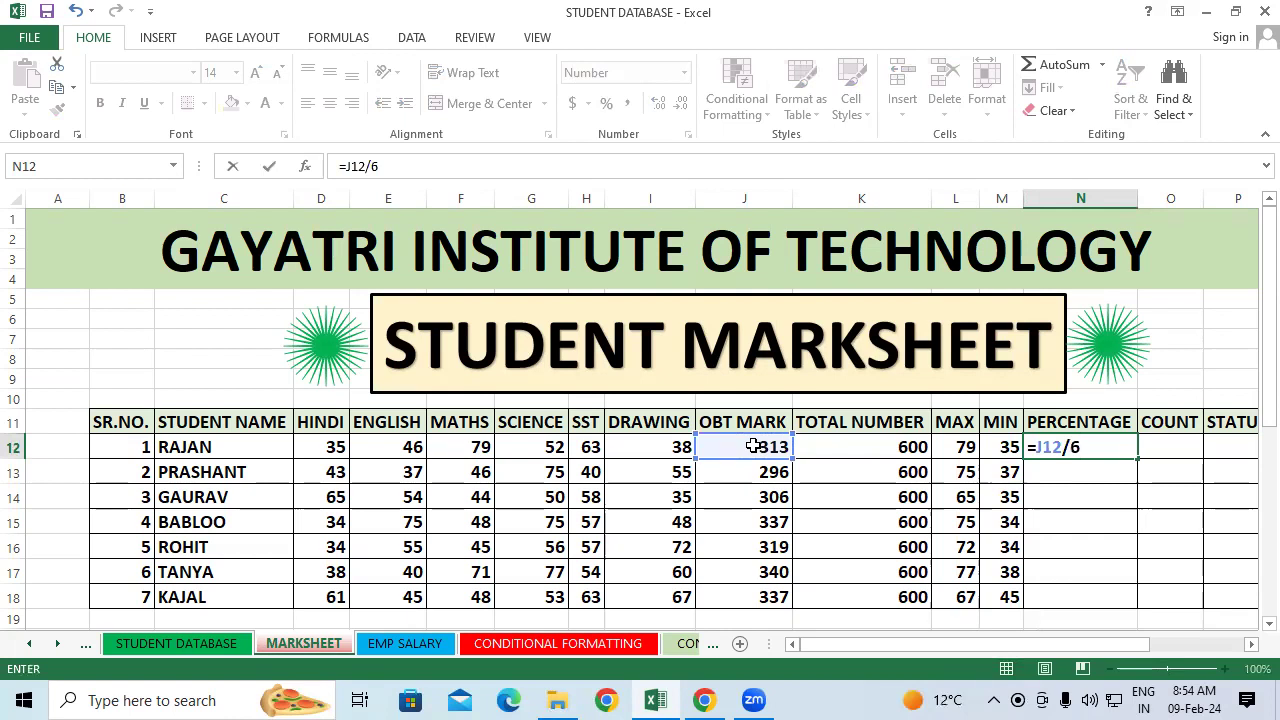
{"action": "key", "text": "Return"}
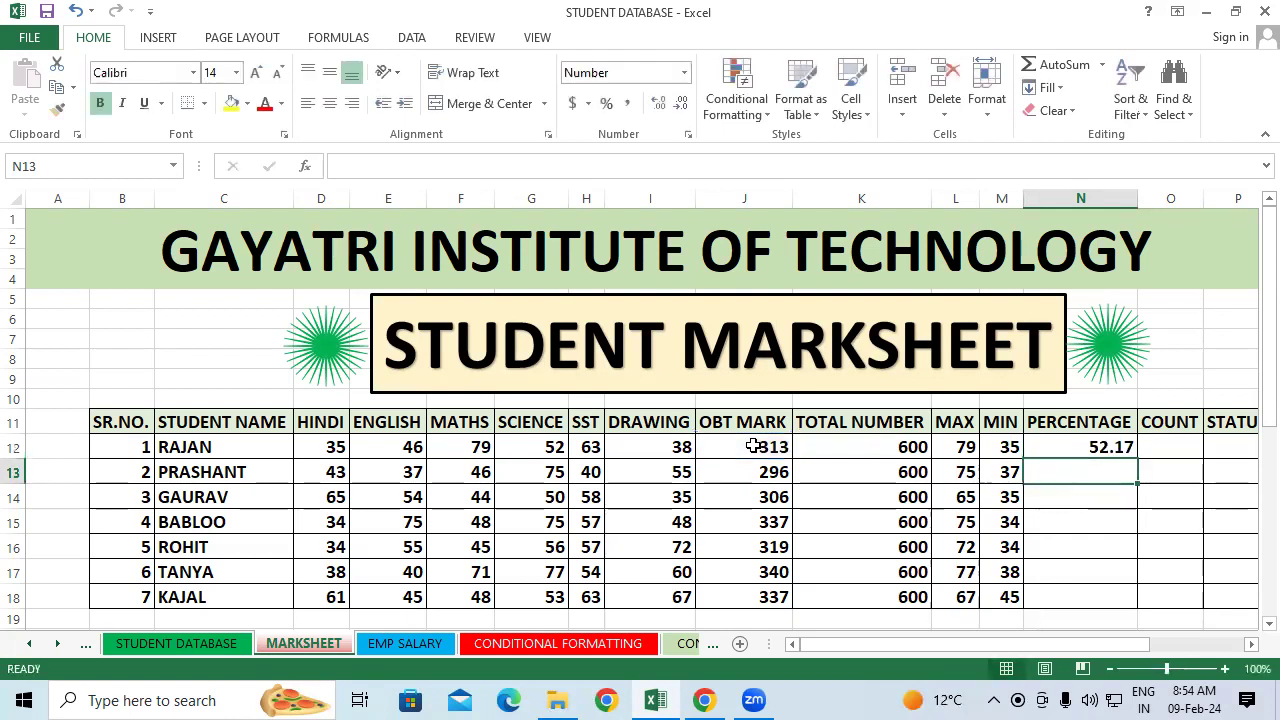
{"action": "left_click", "coordinate": [1112, 450]}
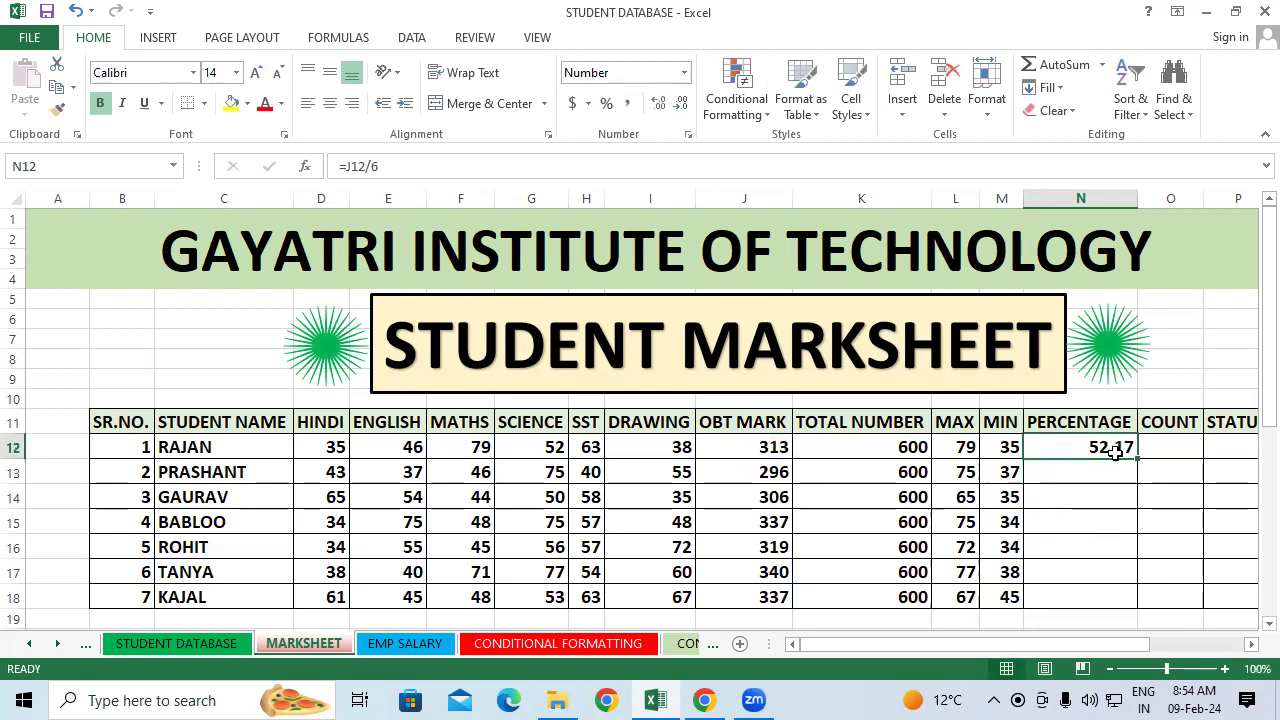
{"action": "left_click_drag", "start_coordinate": [1137, 458], "coordinate": [1110, 597]}
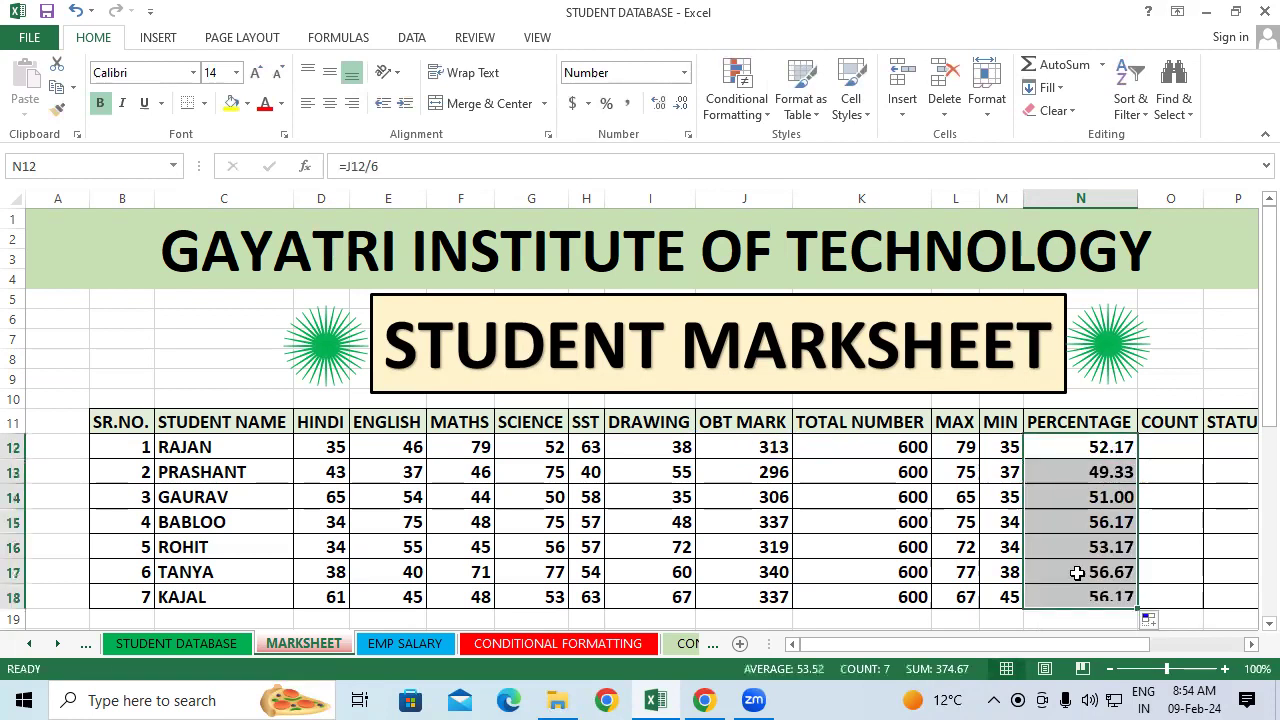
{"action": "left_click", "coordinate": [1012, 571]}
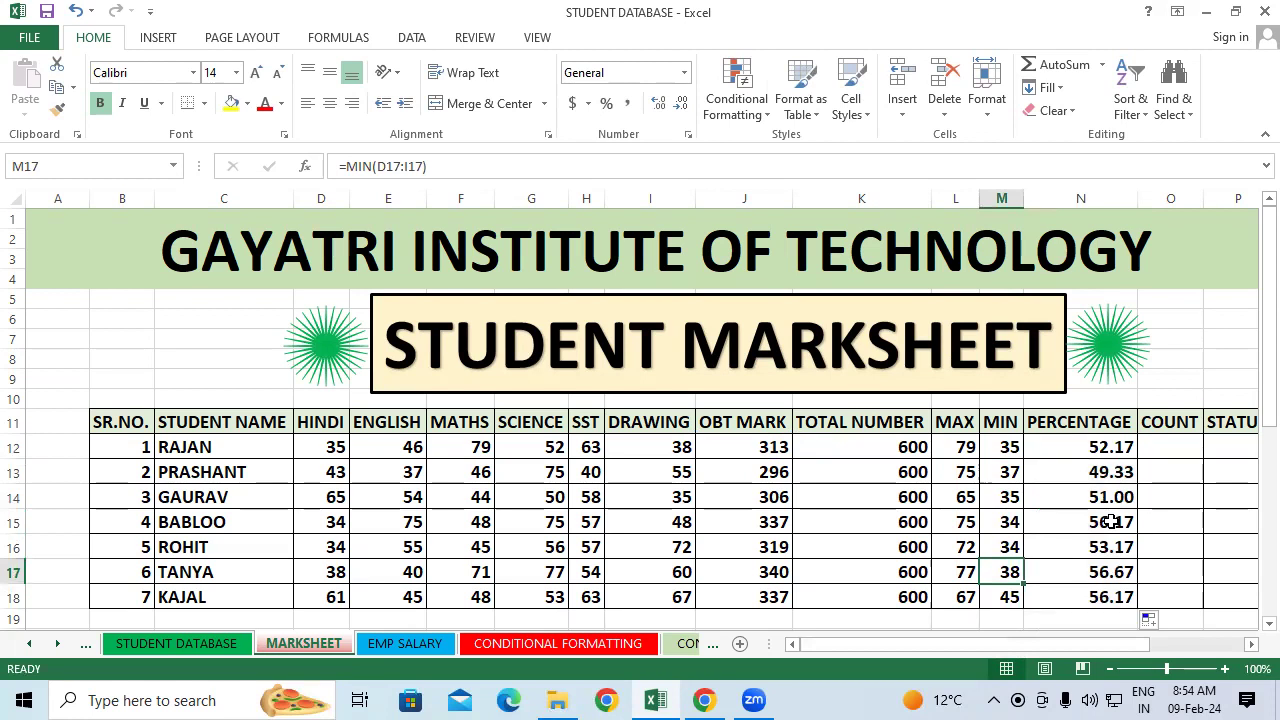
- Increase the decimals of the percentages in N12:N18 to six places
{"action": "left_click_drag", "start_coordinate": [1110, 449], "coordinate": [1110, 588]}
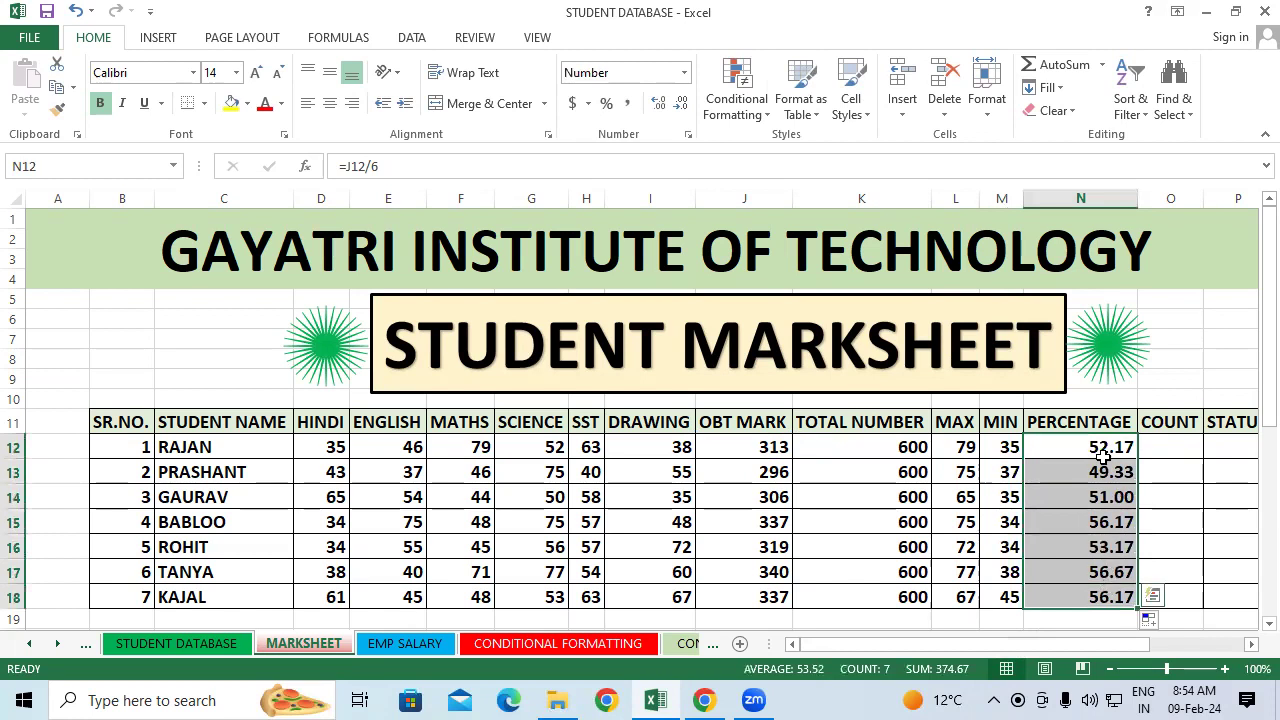
{"action": "left_click", "coordinate": [680, 105]}
{"action": "left_click", "coordinate": [680, 105]}
{"action": "left_click", "coordinate": [659, 104]}
{"action": "left_click", "coordinate": [659, 104]}
{"action": "left_click", "coordinate": [660, 104]}
{"action": "left_click", "coordinate": [660, 104]}
{"action": "left_click", "coordinate": [661, 104]}
{"action": "left_click", "coordinate": [660, 103]}
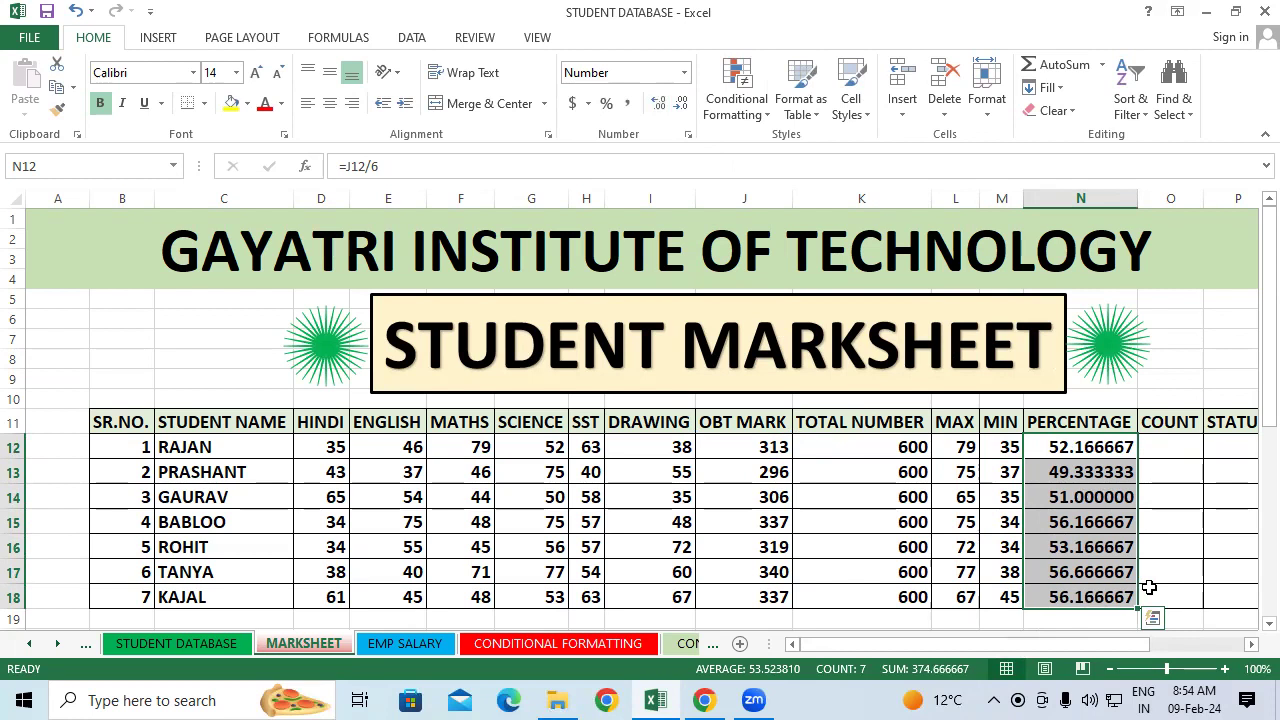
- Reduce the percentages in N12:N18 back to two decimal places
{"action": "left_click", "coordinate": [686, 108]}
{"action": "left_click", "coordinate": [686, 108]}
{"action": "left_click", "coordinate": [686, 108]}
{"action": "left_click", "coordinate": [686, 108]}
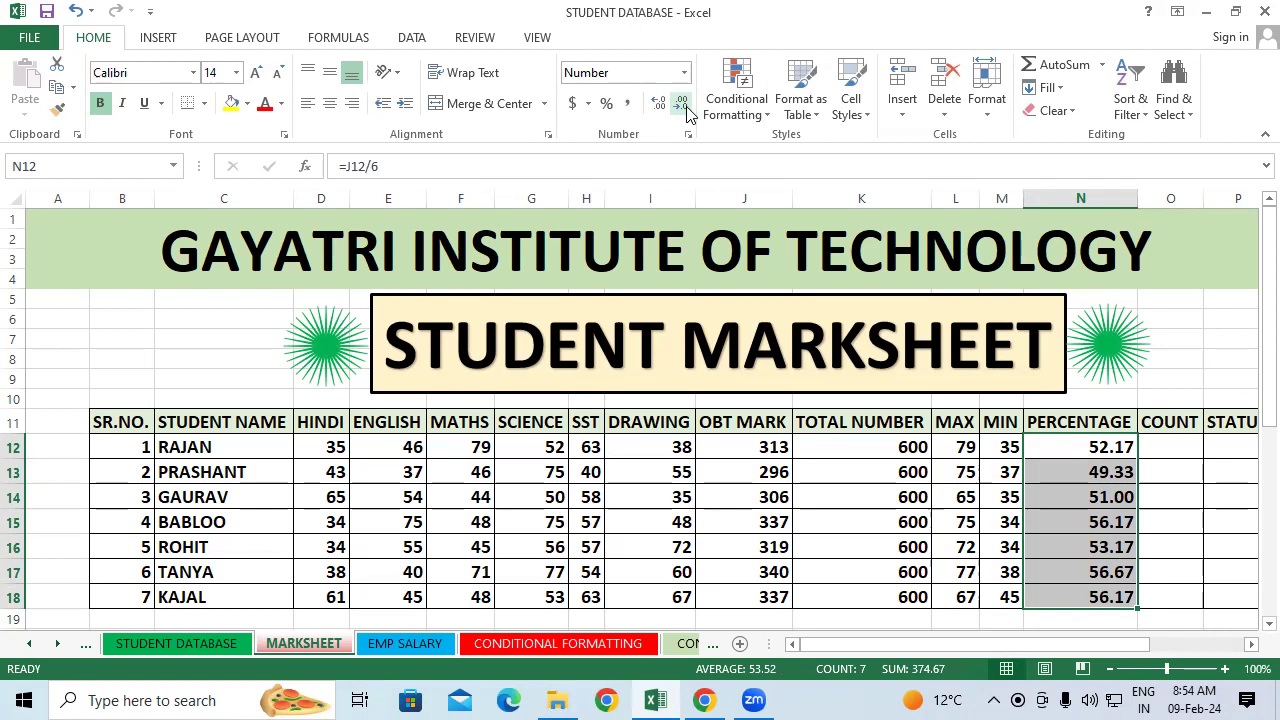
{"action": "left_click", "coordinate": [846, 466]}
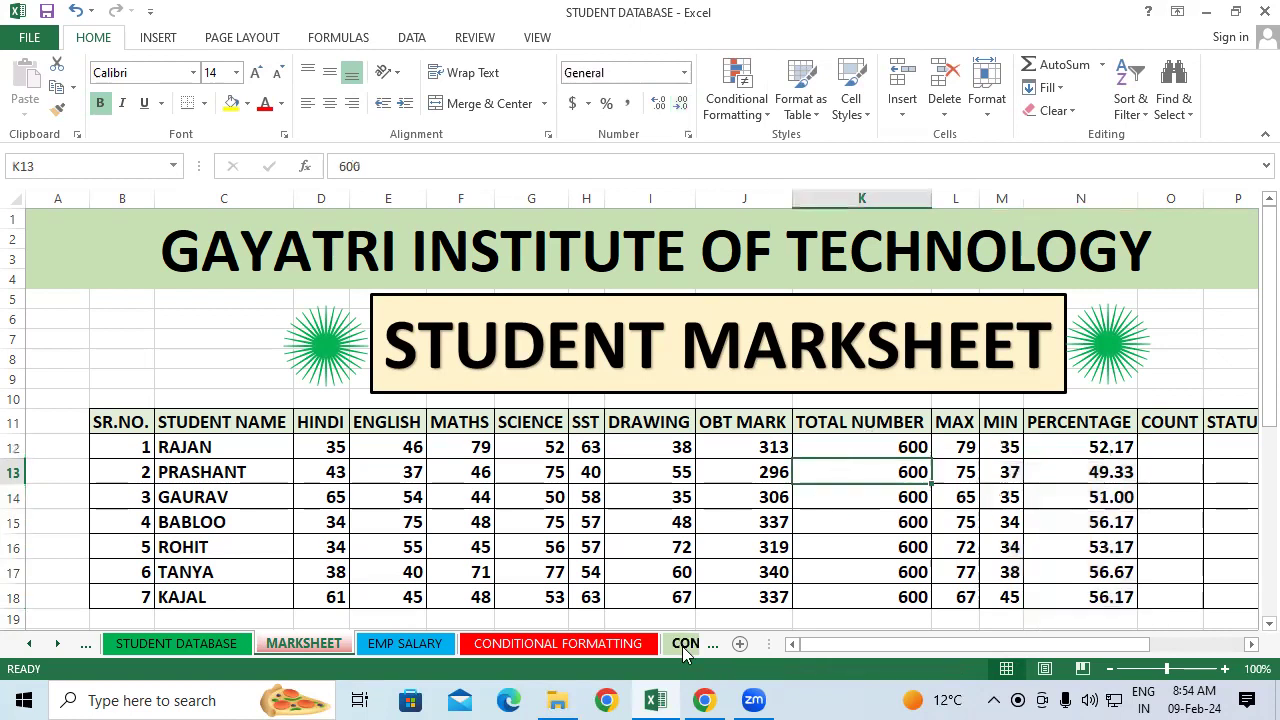
{"action": "left_click", "coordinate": [1178, 691]}
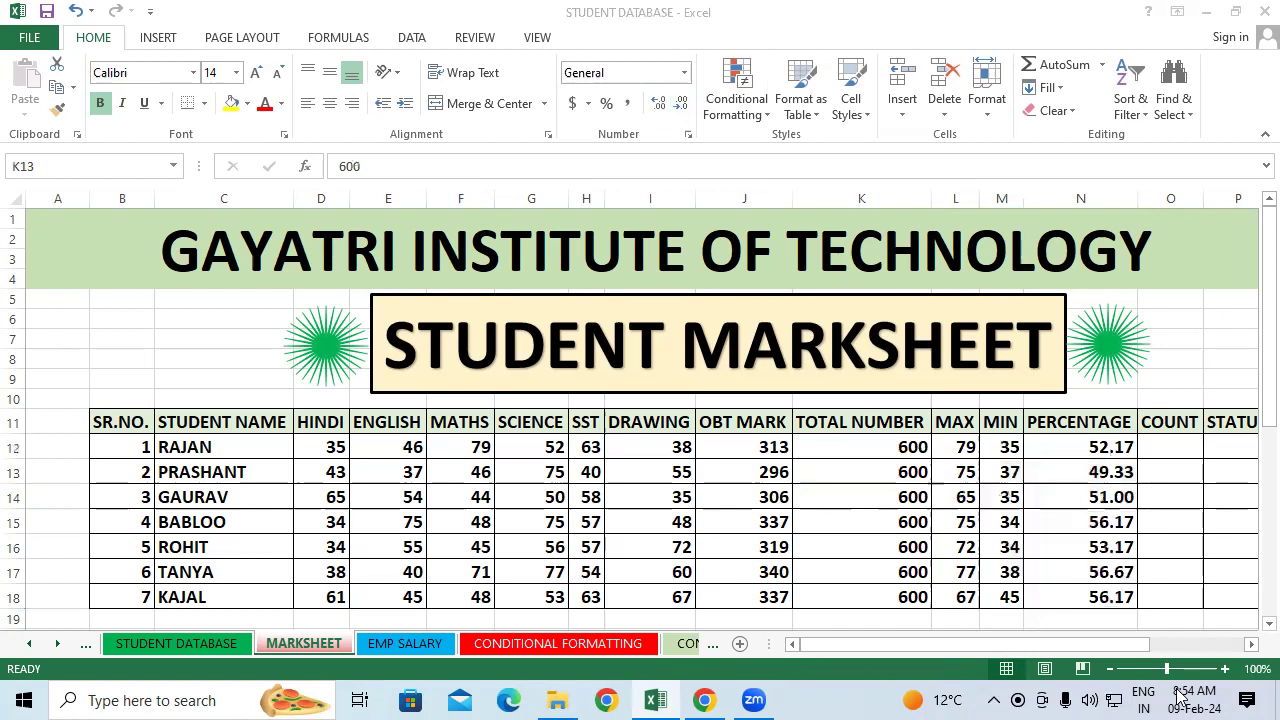